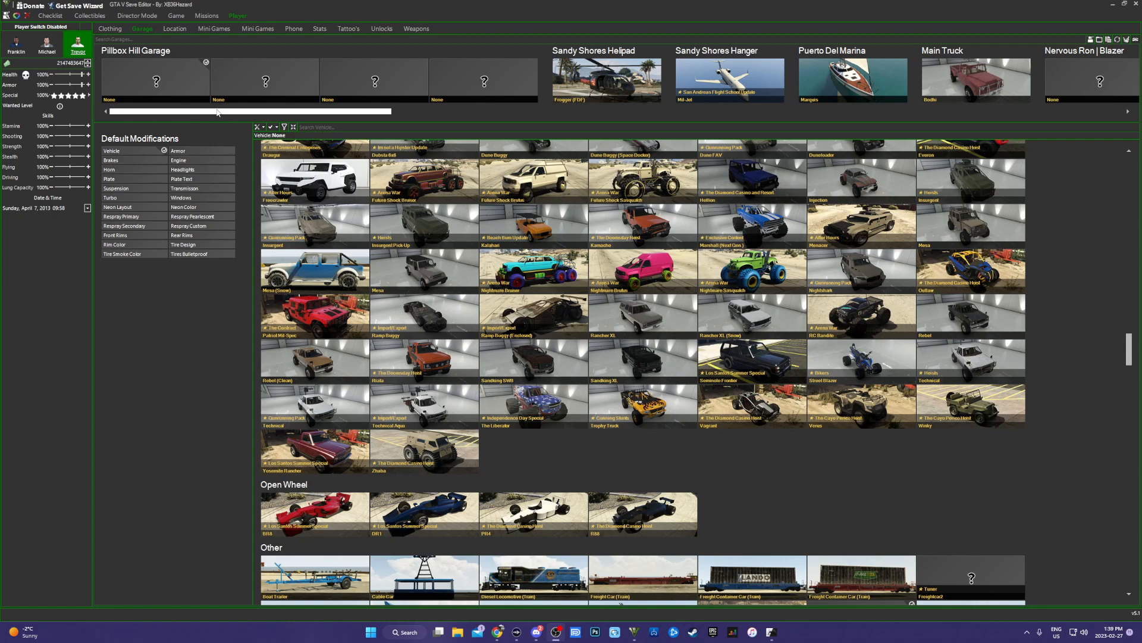
# Step: Select the first car in Trevor's Strip Club garage and view its interior and dashboard color options
pyautogui.moveTo(217, 112); pyautogui.dragTo(540, 114)
pyautogui.click(474, 83)
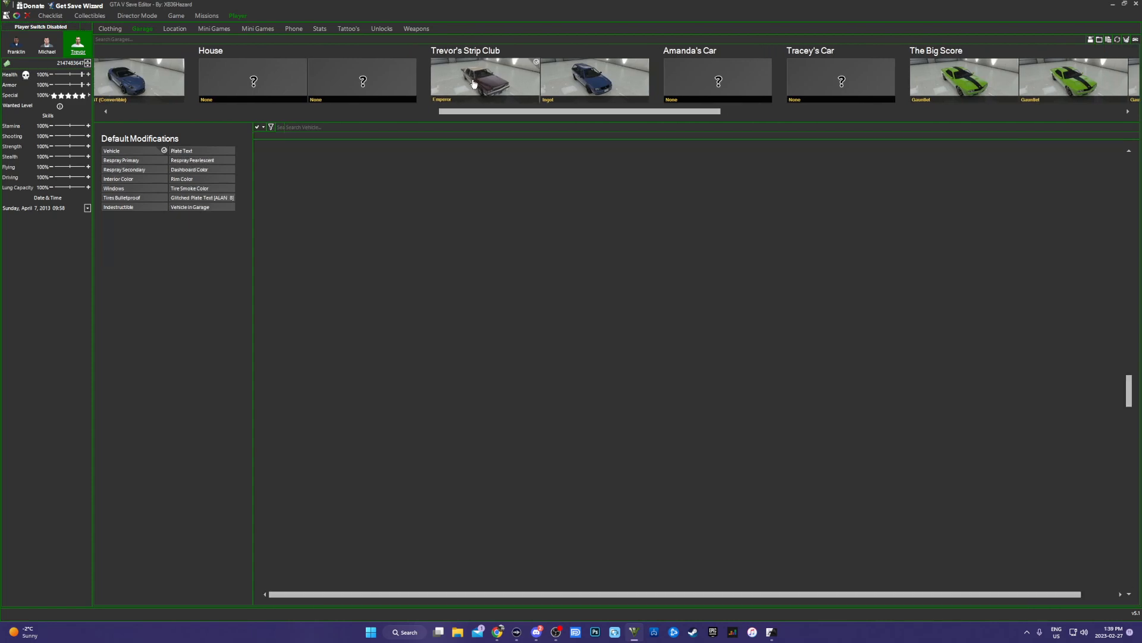
pyautogui.click(190, 171)
pyautogui.click(155, 179)
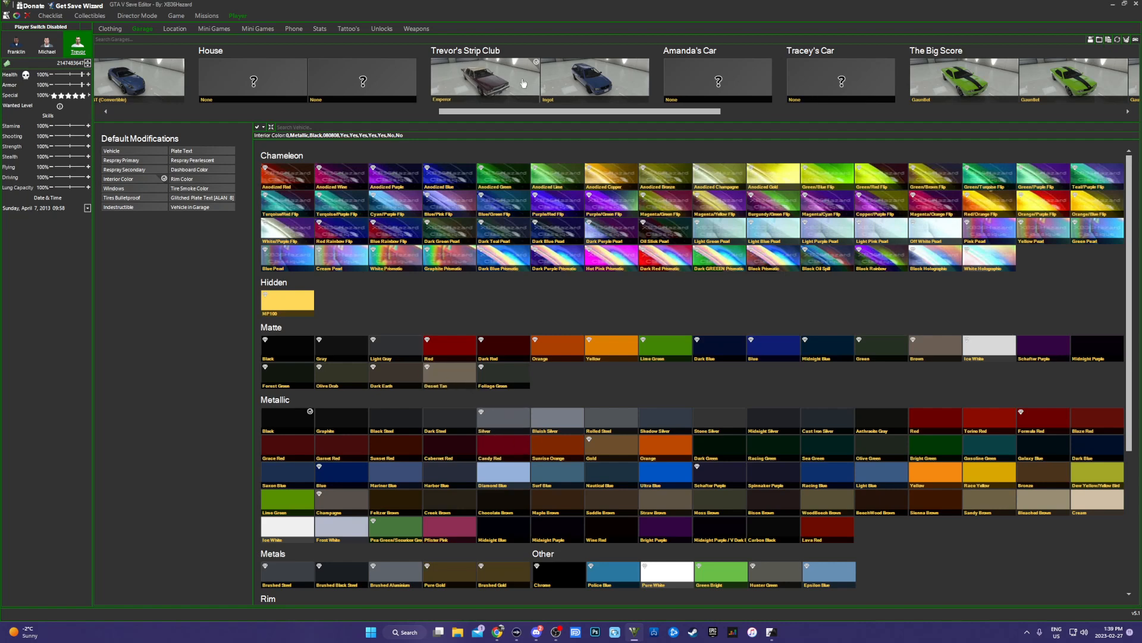
pyautogui.moveTo(515, 200)
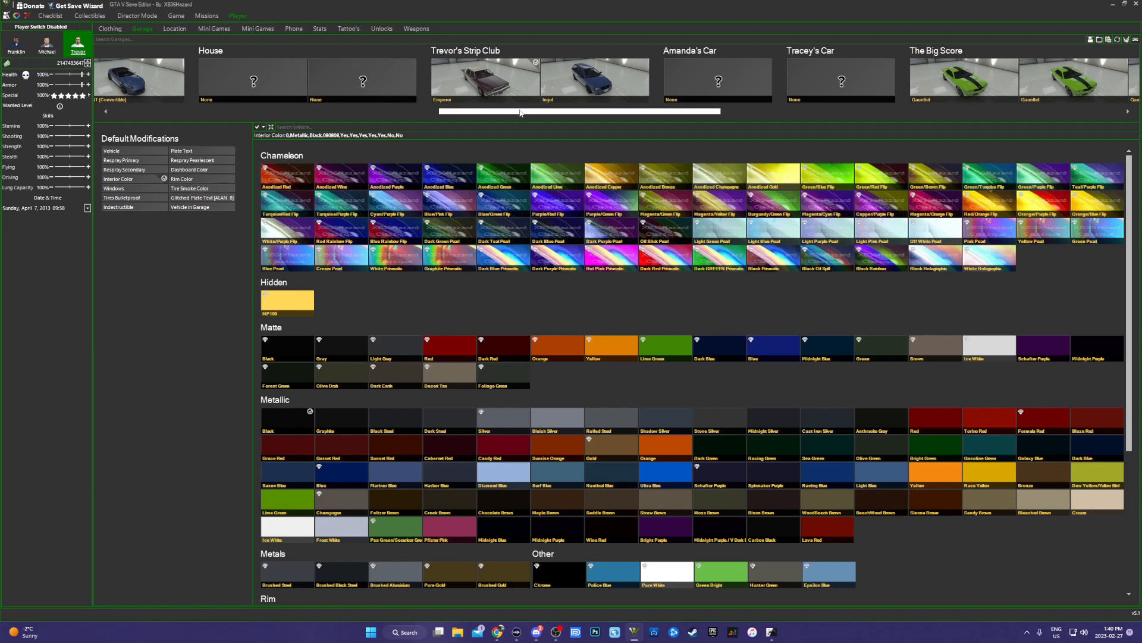
pyautogui.click(193, 172)
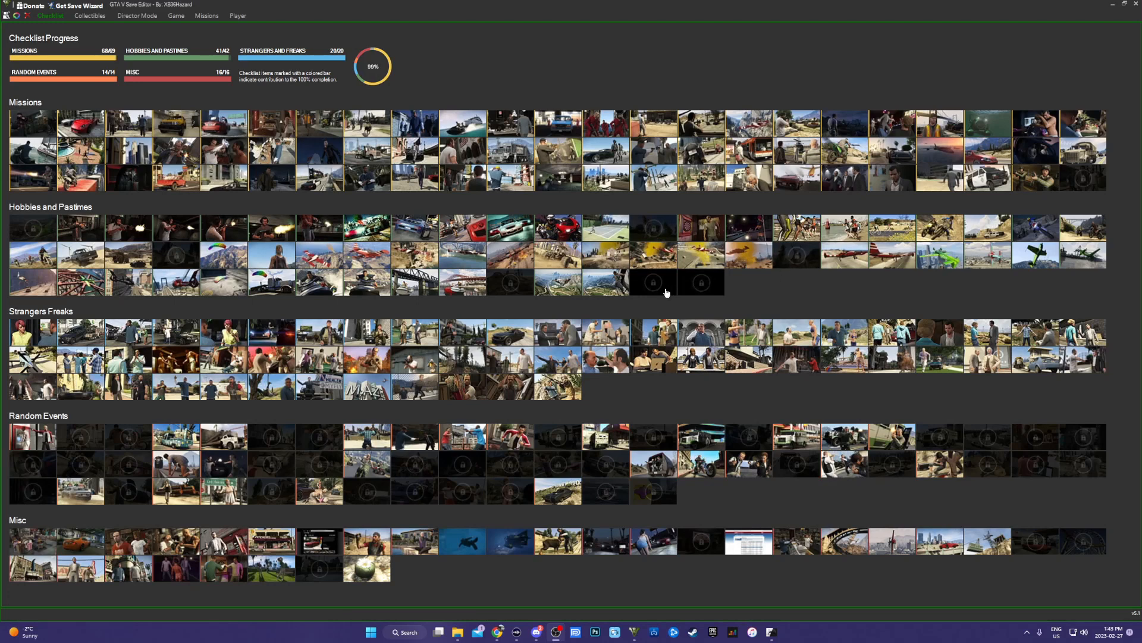
# Step: Open the hunting statistics from the Hobbies and Pastimes checklist and set Challenge Displayed to 01 and High Score to 010239
pyautogui.click(793, 261)
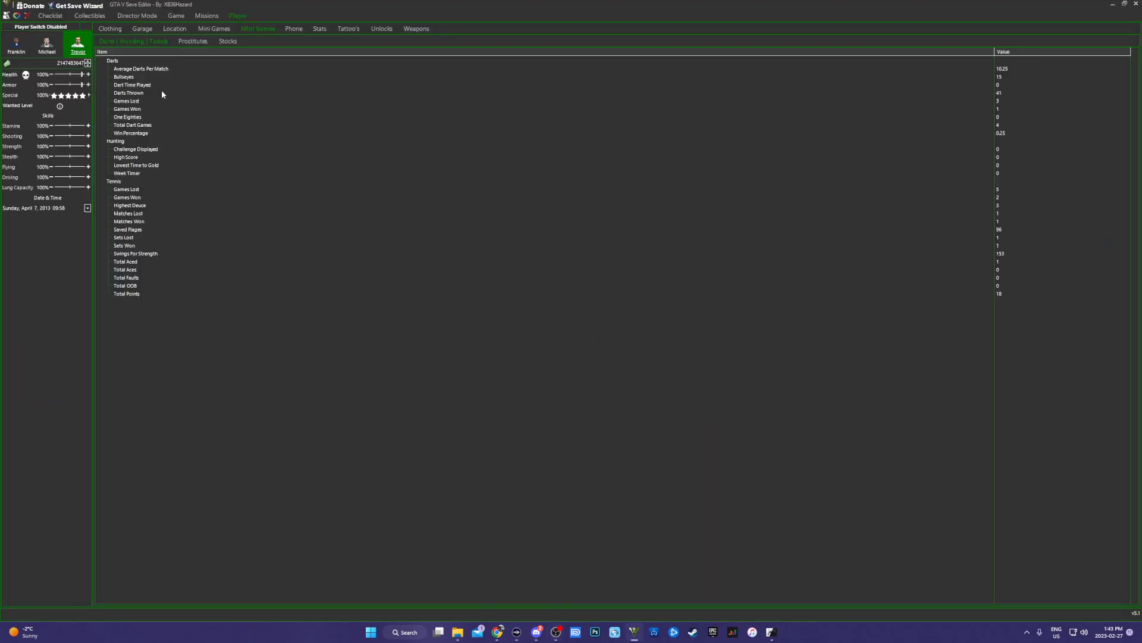
pyautogui.click(50, 16)
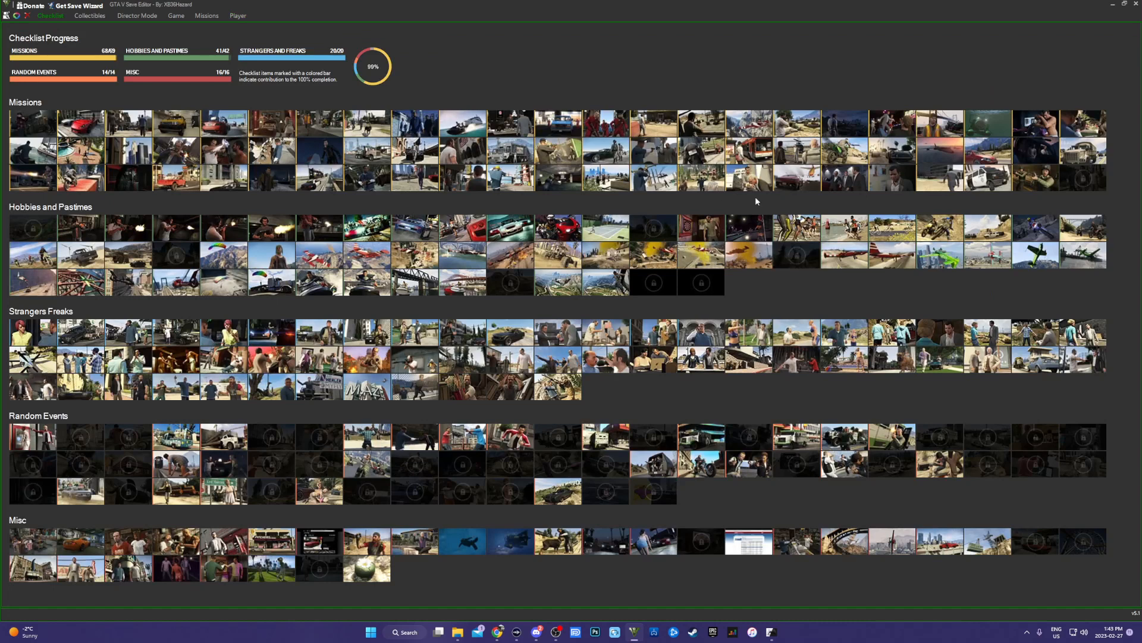
pyautogui.click(791, 256)
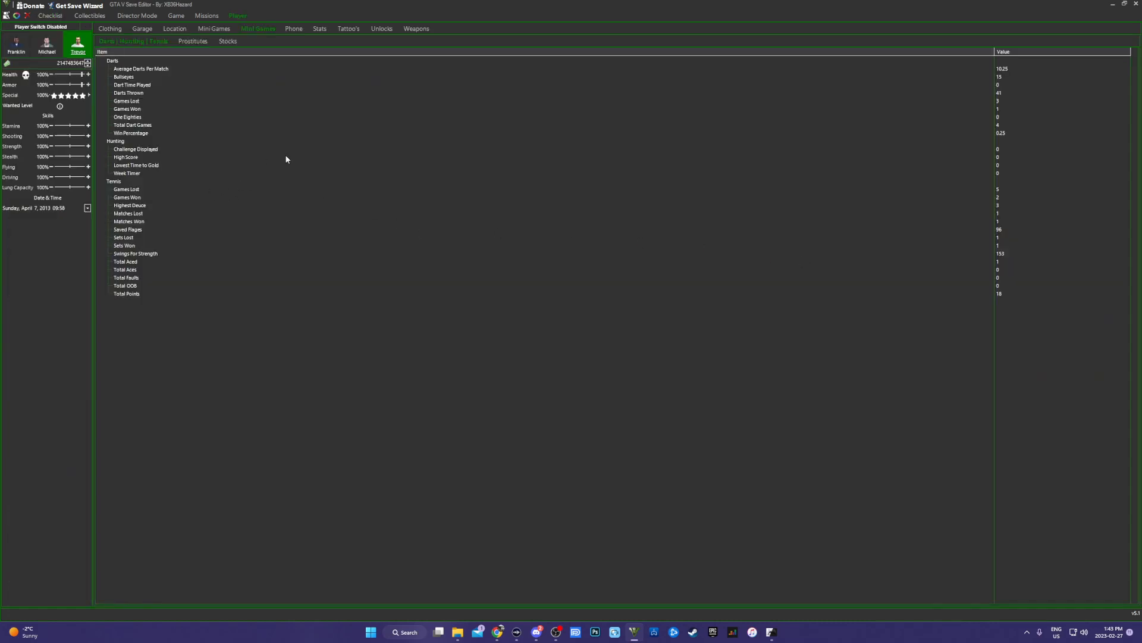
pyautogui.click(999, 151)
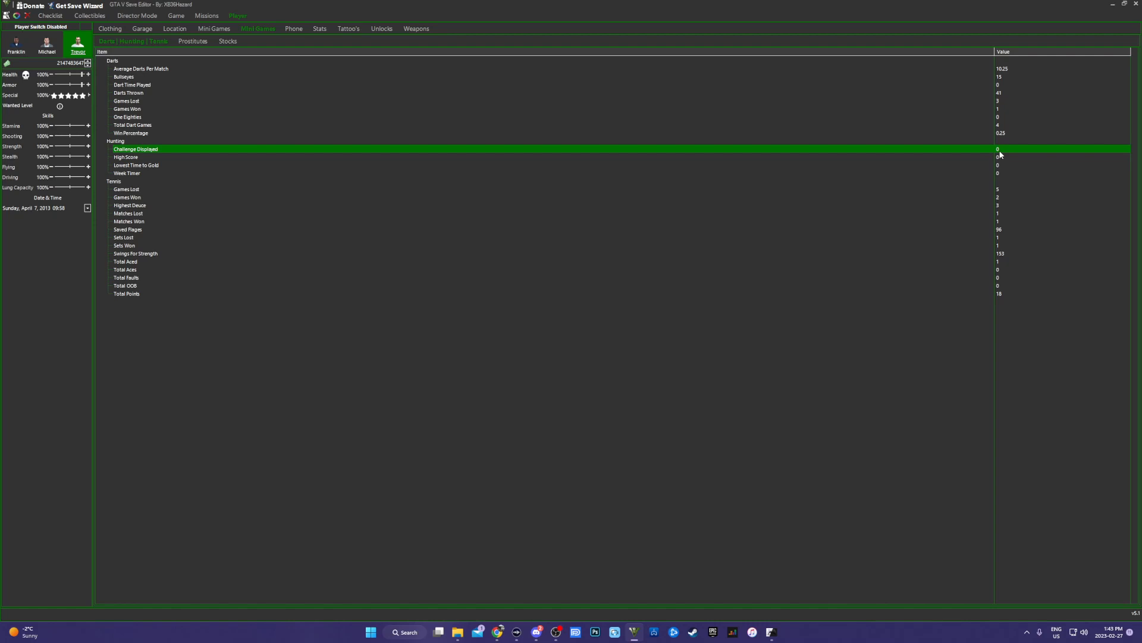
pyautogui.click(1001, 153)
pyautogui.click(1000, 158)
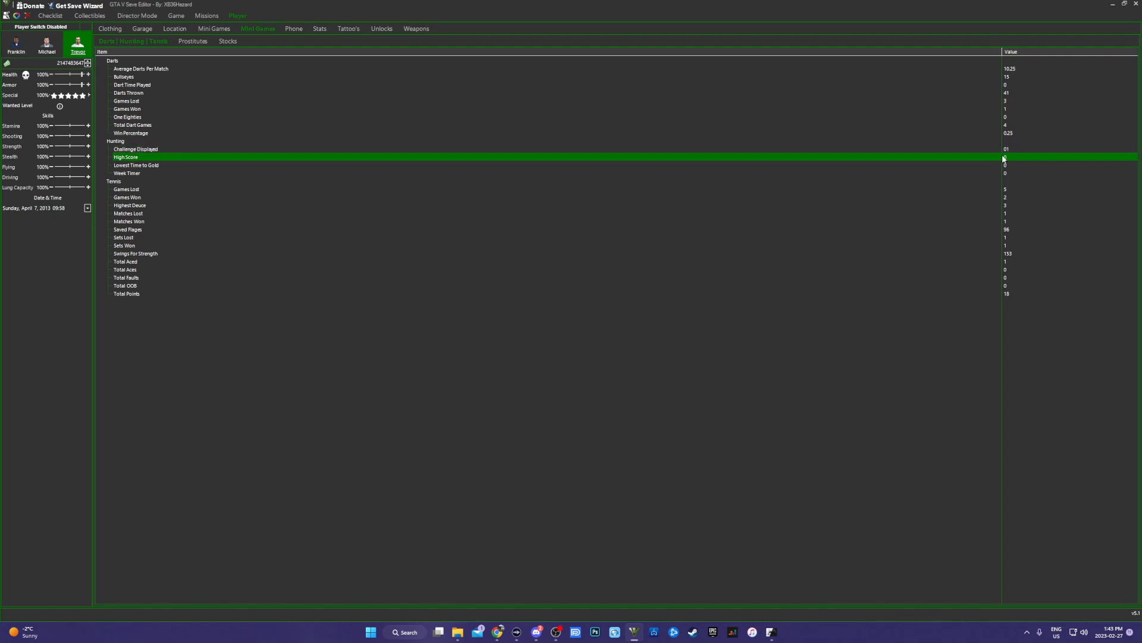
pyautogui.click(1013, 160)
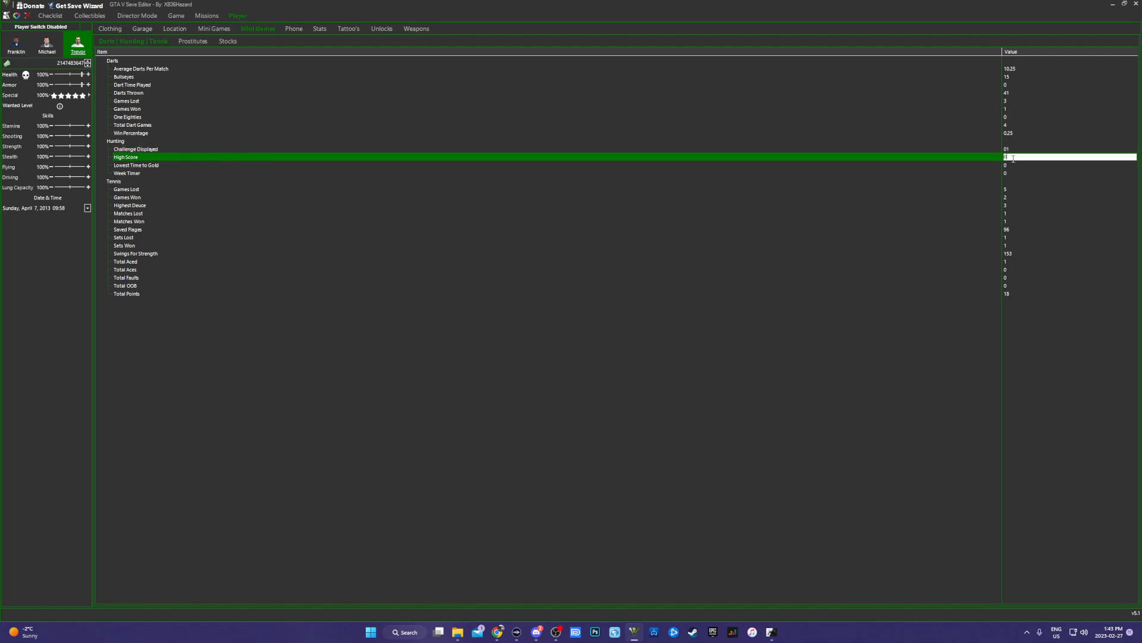
pyautogui.write('10239')
pyautogui.press('Return')
# Step: Set the hunting Lowest Time to Gold to 12 and the Week Timer to 012
pyautogui.click(1018, 165)
pyautogui.click(1018, 165)
pyautogui.write('12')
pyautogui.click(1018, 173)
pyautogui.click(1017, 173)
pyautogui.write('12')
pyautogui.press('Return')
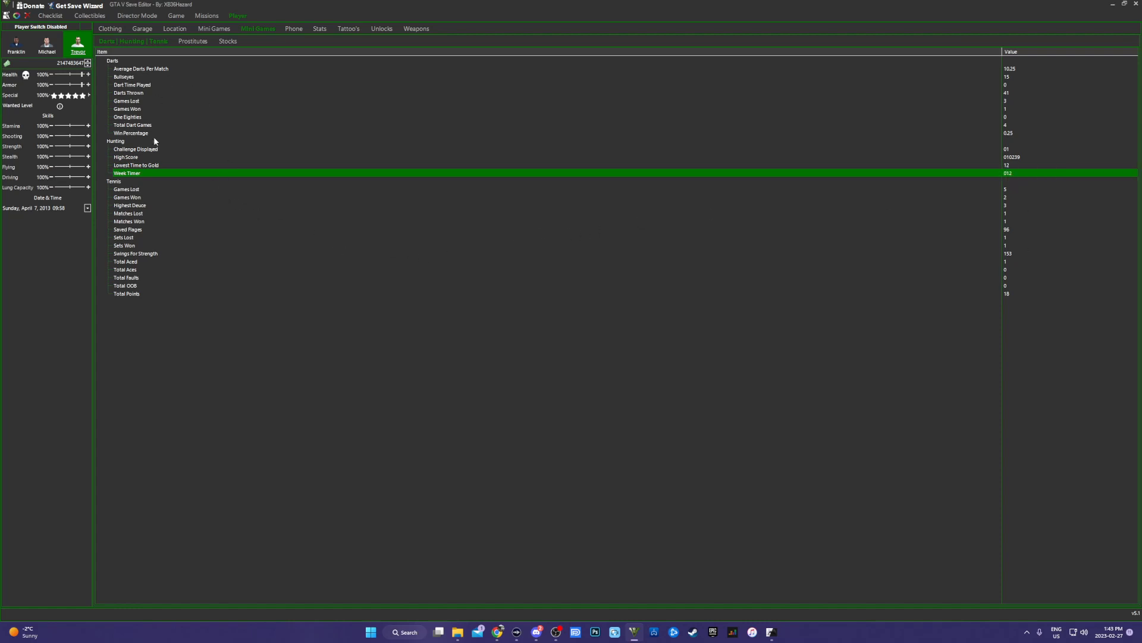
# Step: Mark the Escape Paparazzi random event as completed in the checklist
pyautogui.click(52, 16)
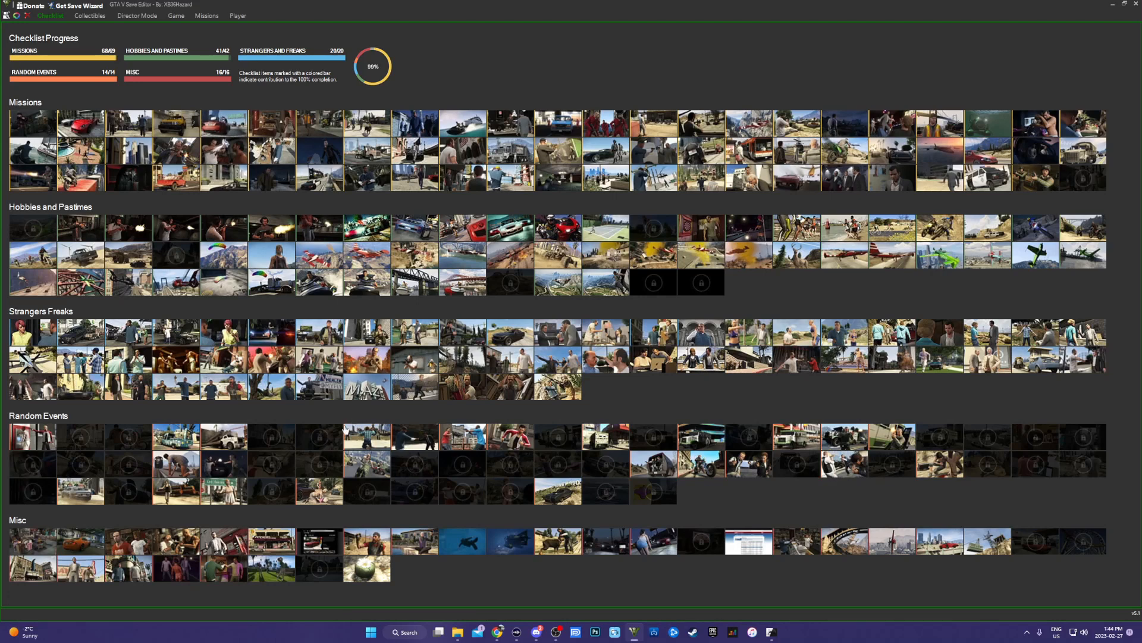
pyautogui.click(530, 355)
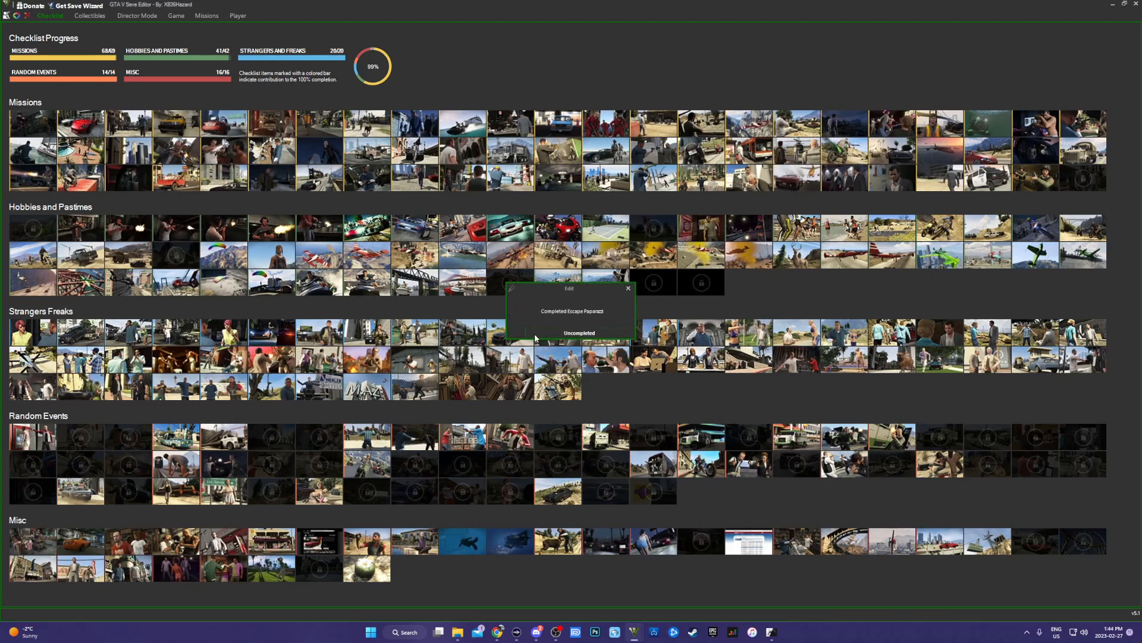
pyautogui.click(595, 334)
pyautogui.click(628, 290)
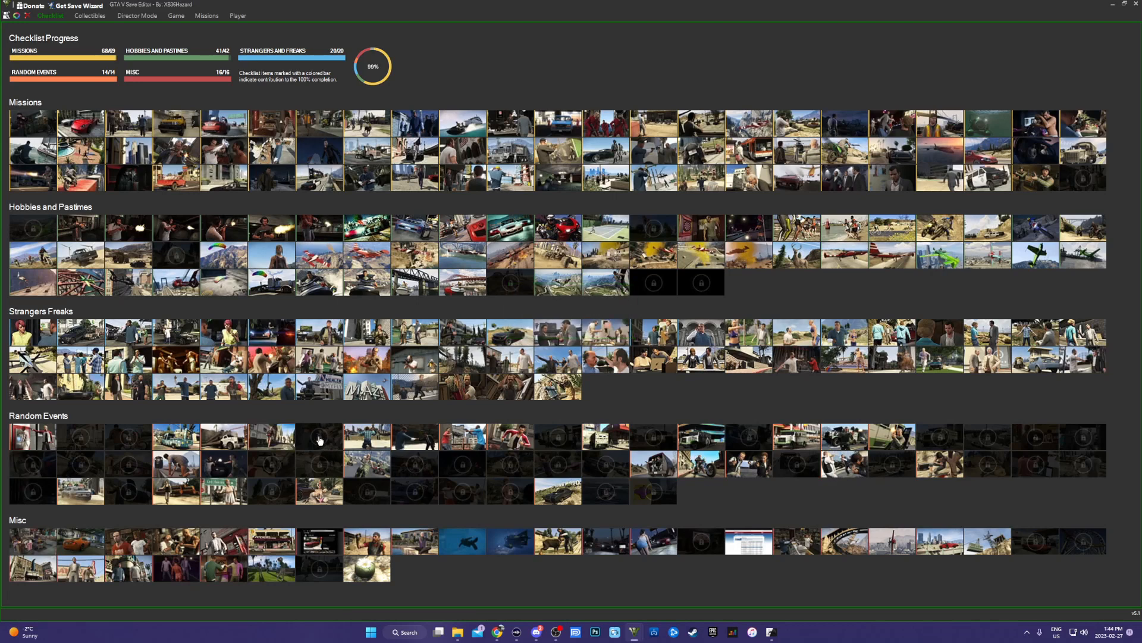
# Step: Mark the Gang Intimidation and Border Patrol 2 random events as completed
pyautogui.click(382, 443)
pyautogui.click(571, 331)
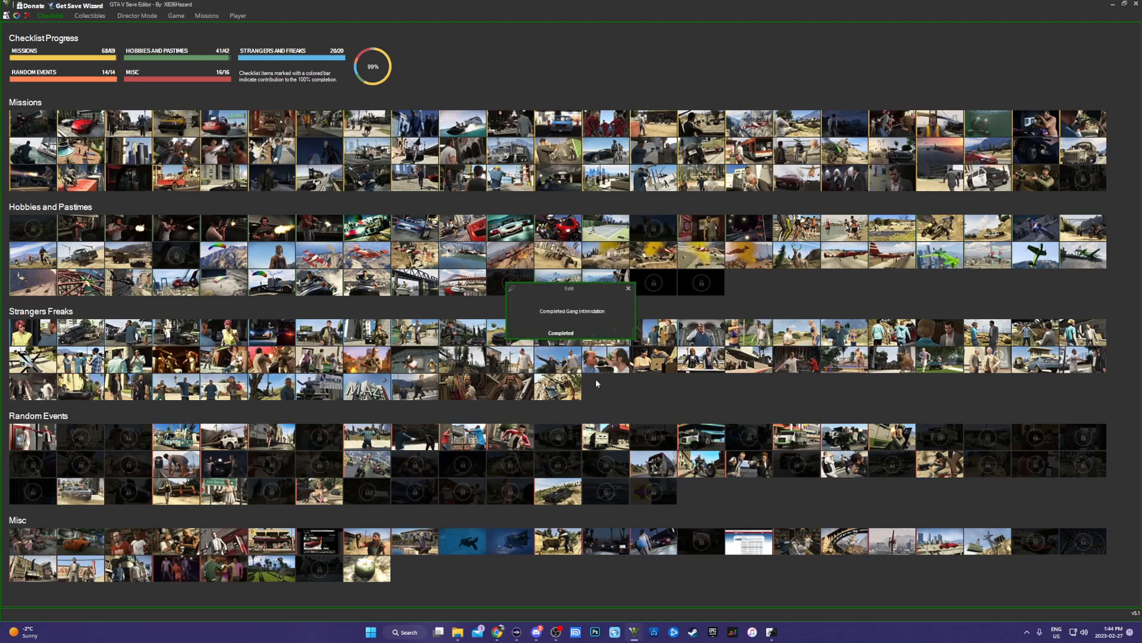
pyautogui.click(627, 290)
pyautogui.click(437, 461)
pyautogui.click(585, 333)
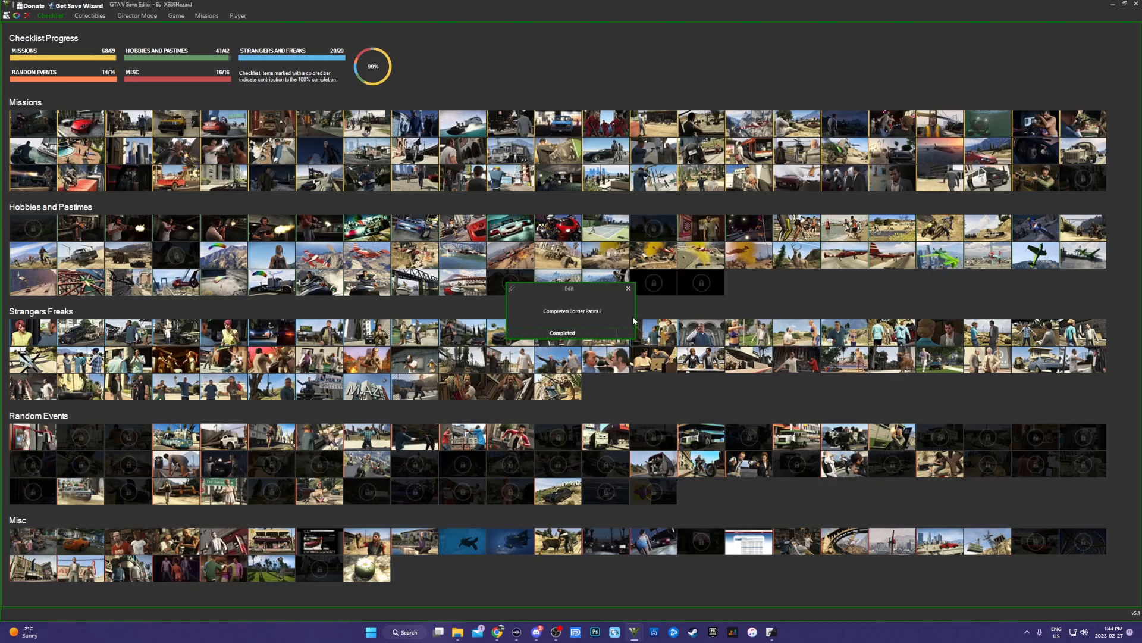
pyautogui.click(625, 289)
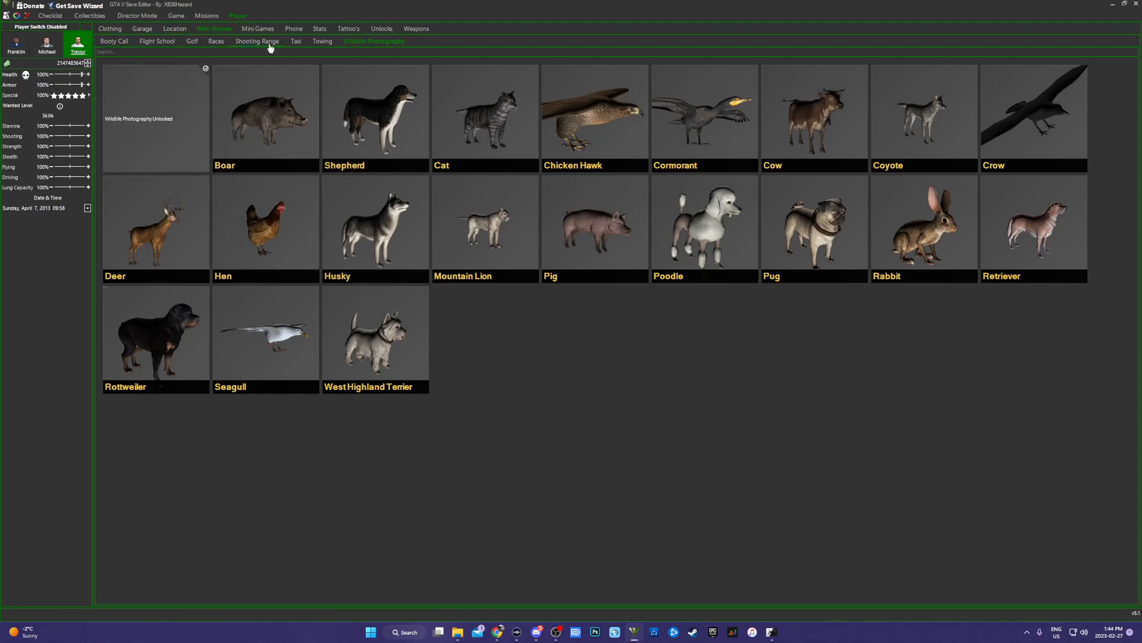
# Step: Toggle the Wildlife Photography animals from Boar through West Highland Terrier, and return to the checklist
pyautogui.click(310, 140)
pyautogui.click(393, 143)
pyautogui.click(500, 145)
pyautogui.click(607, 146)
pyautogui.click(714, 148)
pyautogui.click(824, 151)
pyautogui.click(934, 156)
pyautogui.click(1038, 163)
pyautogui.click(959, 246)
pyautogui.click(830, 250)
pyautogui.click(708, 254)
pyautogui.click(598, 258)
pyautogui.click(494, 259)
pyautogui.click(384, 257)
pyautogui.click(277, 254)
pyautogui.click(179, 252)
pyautogui.click(167, 338)
pyautogui.click(265, 344)
pyautogui.click(370, 341)
pyautogui.click(50, 18)
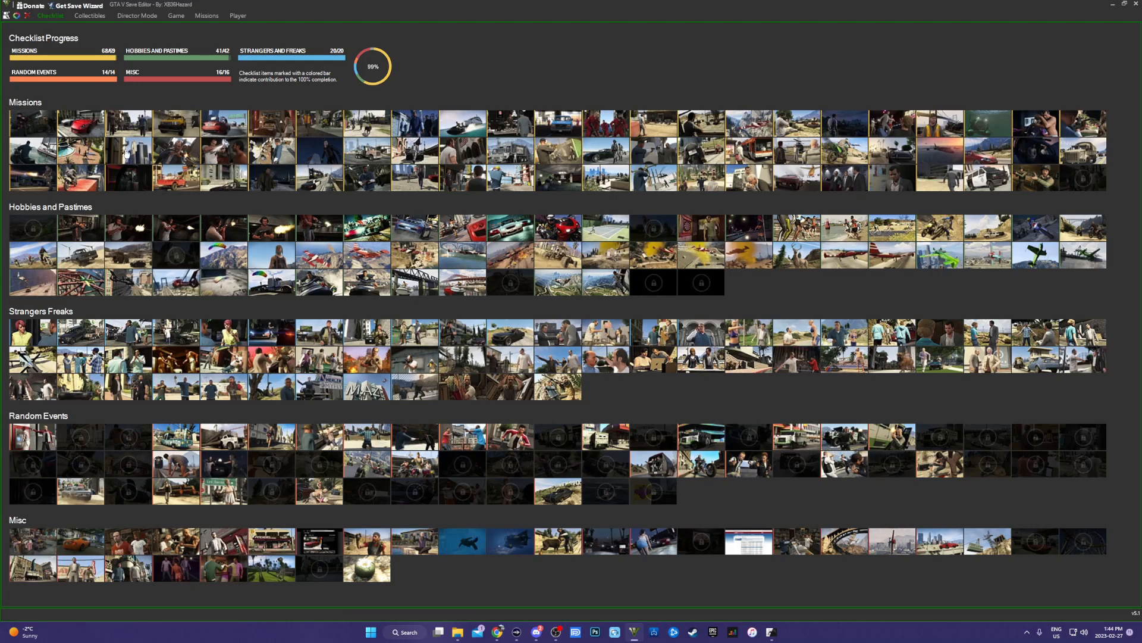
# Step: Open the collectibles map and examine the marked locations across the whole island
pyautogui.click(83, 18)
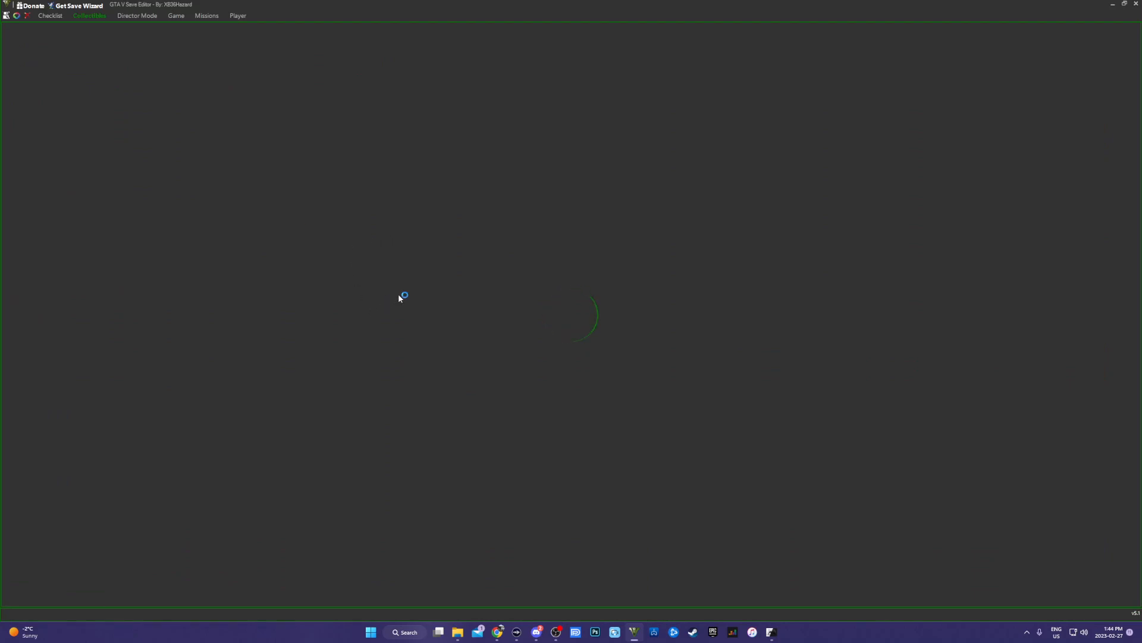
pyautogui.moveTo(405, 281); pyautogui.dragTo(374, 290)
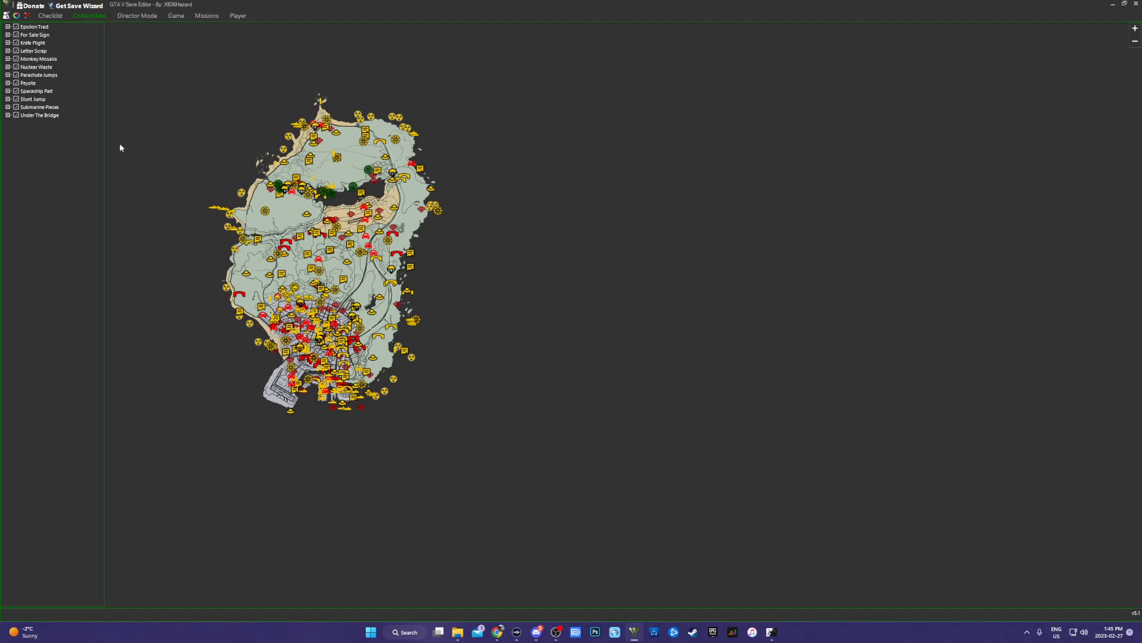
pyautogui.moveTo(299, 185); pyautogui.dragTo(363, 197)
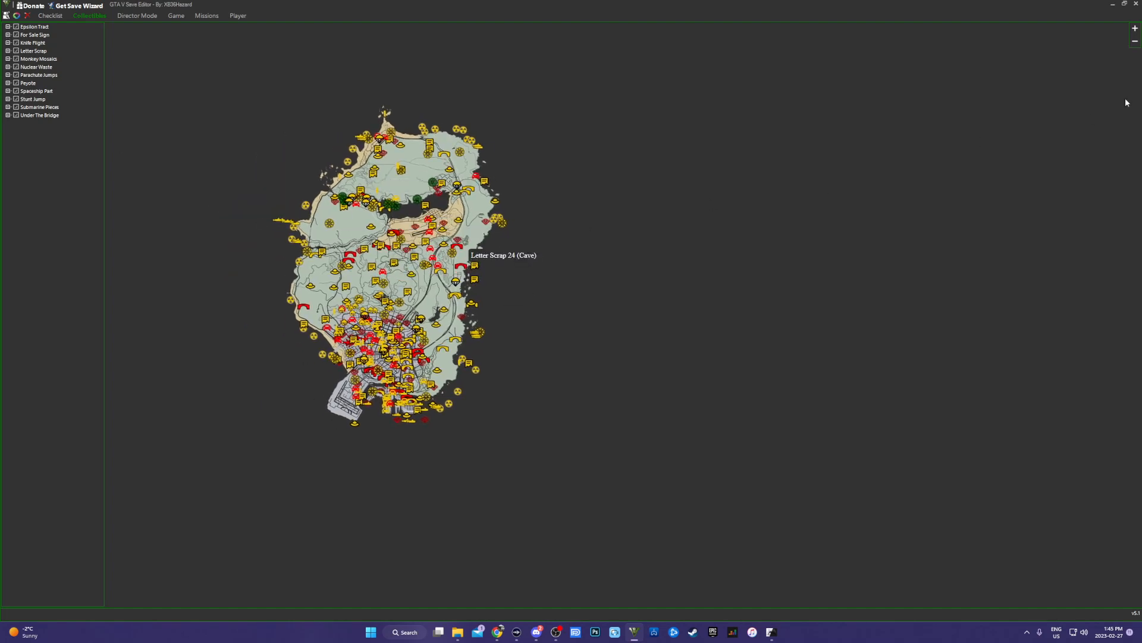
pyautogui.click(1135, 30)
pyautogui.click(1135, 32)
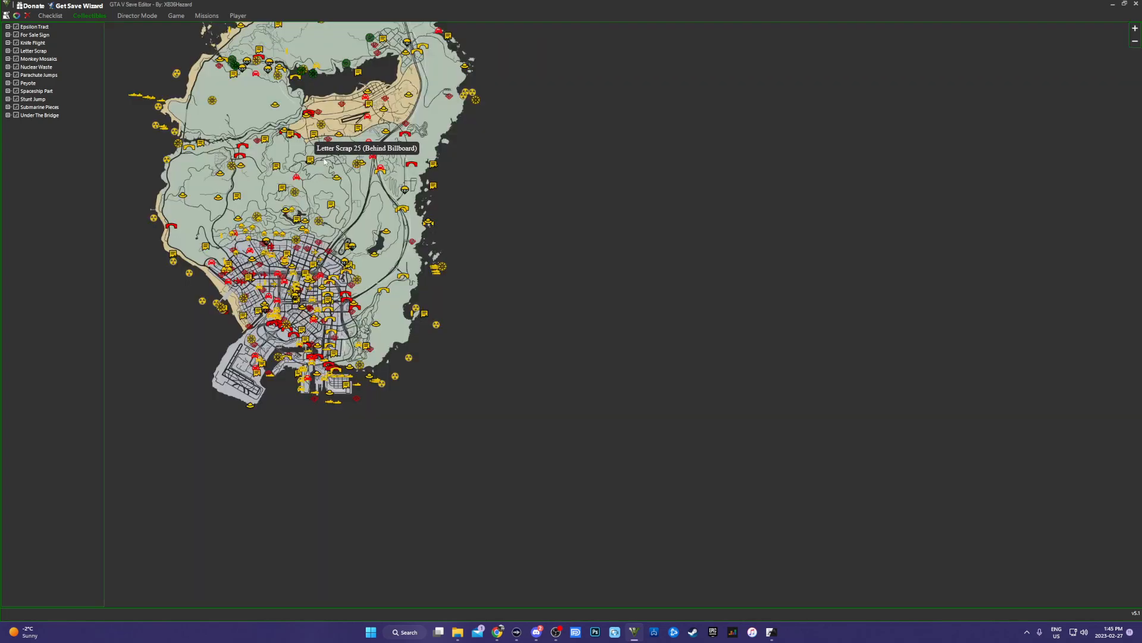
pyautogui.moveTo(311, 158); pyautogui.dragTo(469, 280)
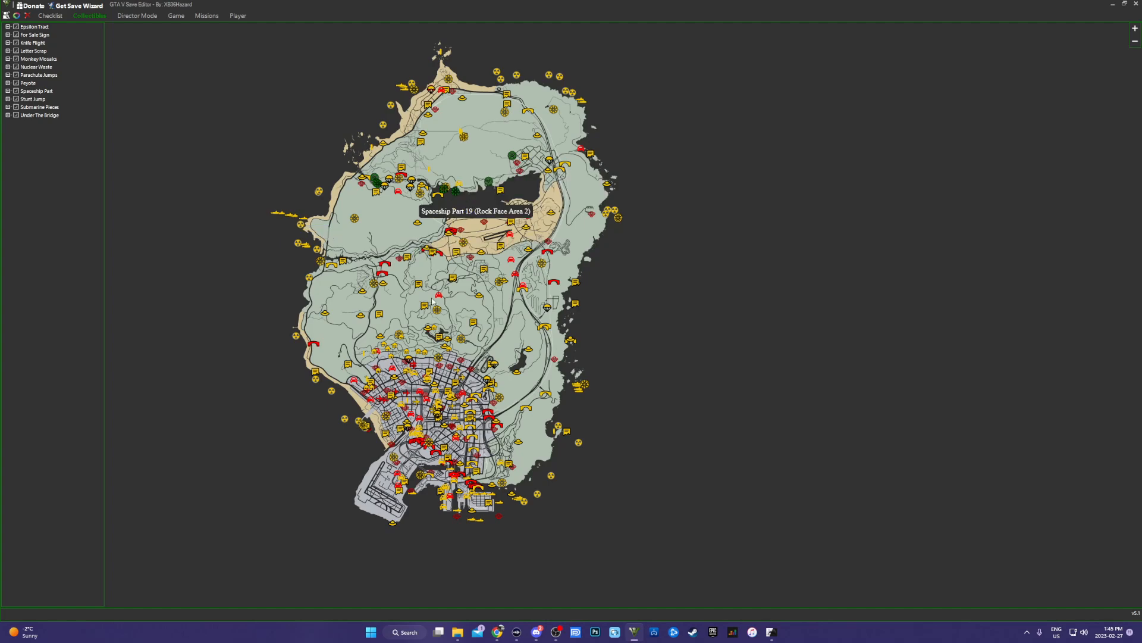
# Step: Hide all collectibles on the map and show only the Under The Bridge locations
pyautogui.rightClick(78, 57)
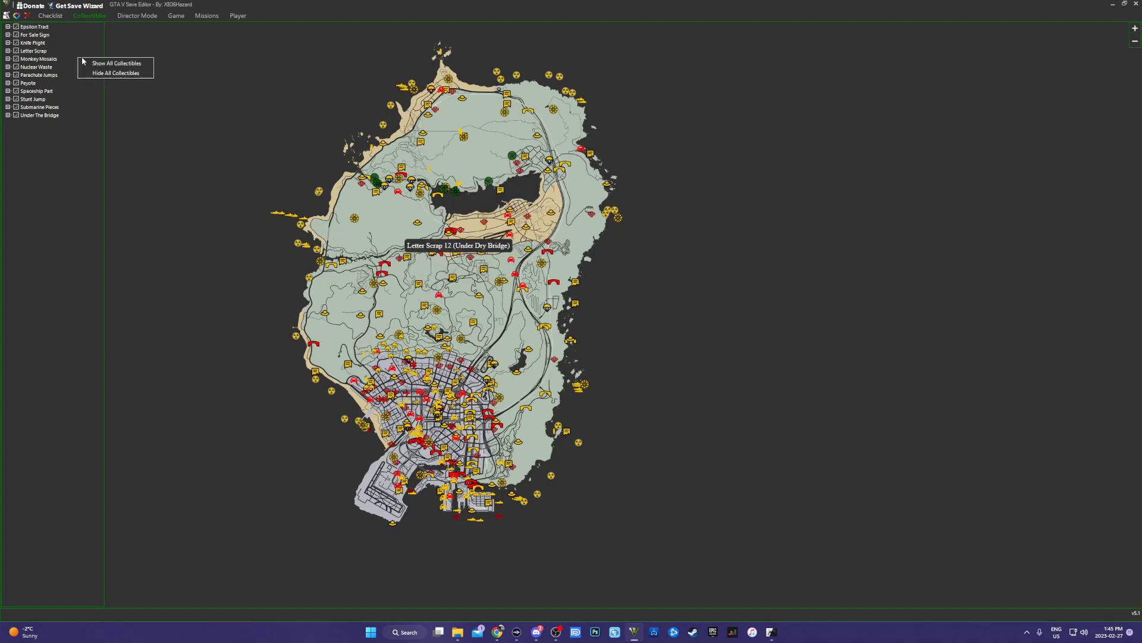
pyautogui.click(88, 74)
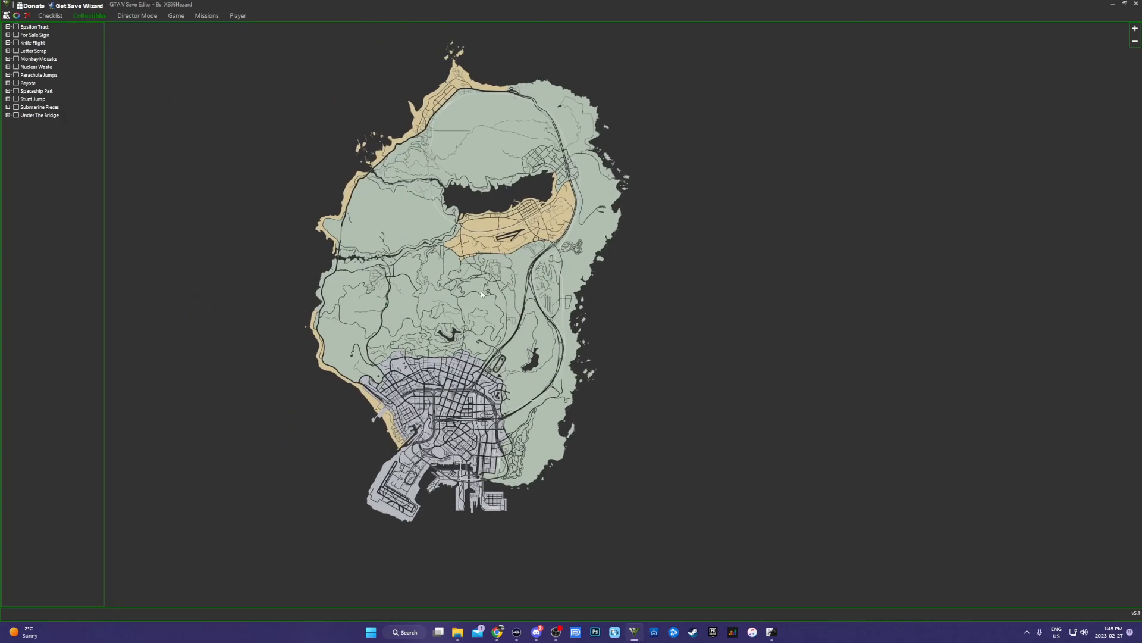
pyautogui.click(16, 115)
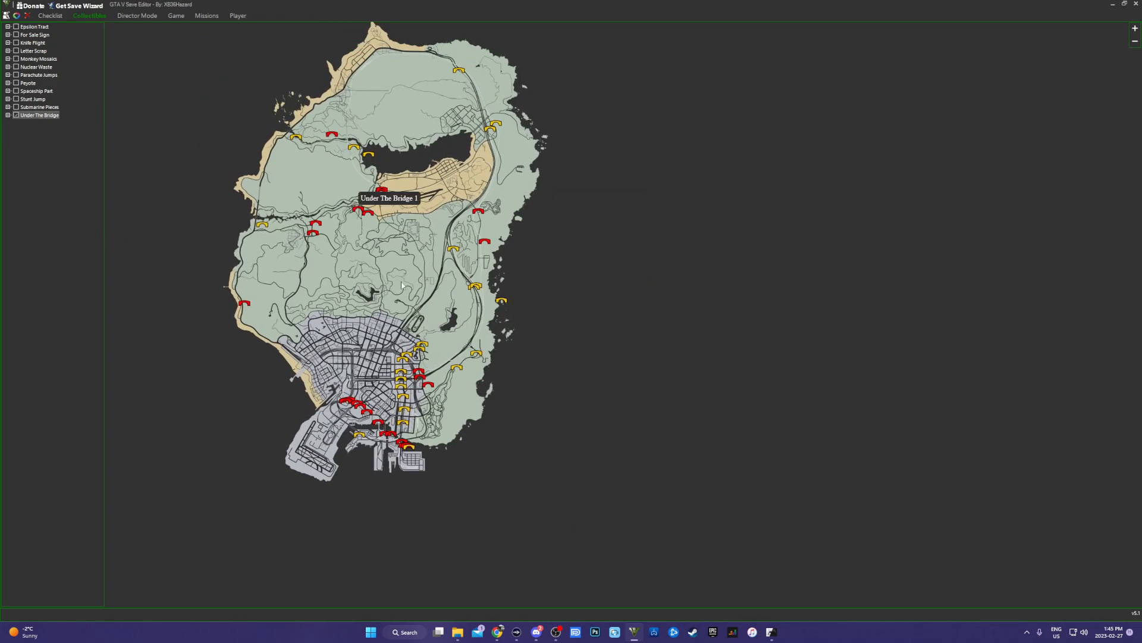
# Step: Expand the Under The Bridge list and mark bridges 1, 2, 7, 8 and 12 as collected
pyautogui.click(9, 116)
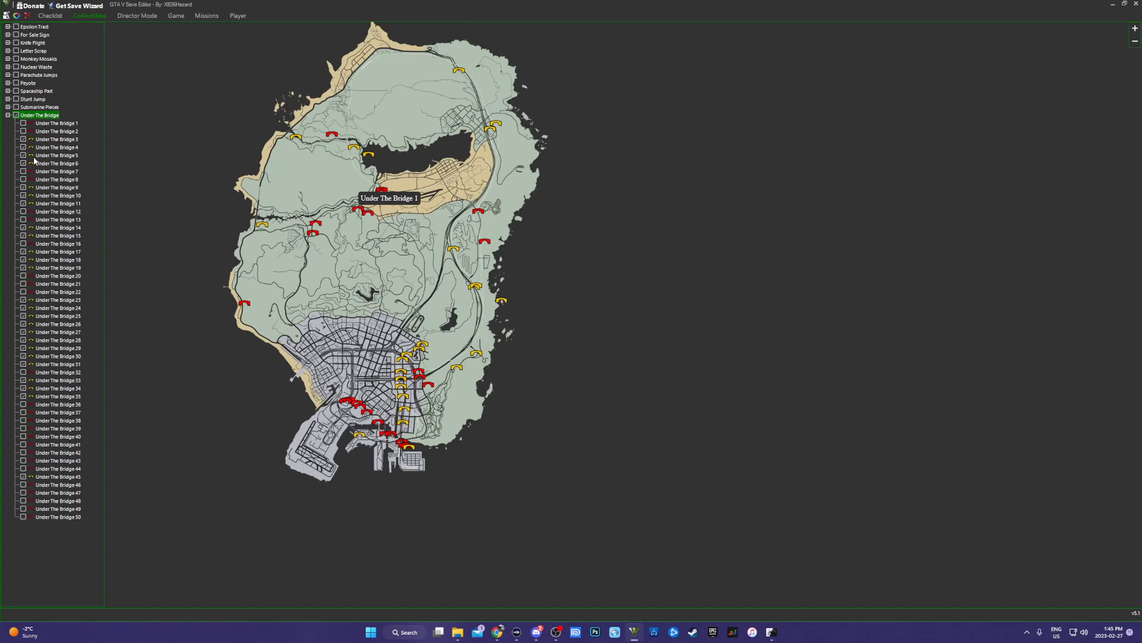
pyautogui.click(24, 132)
pyautogui.click(23, 123)
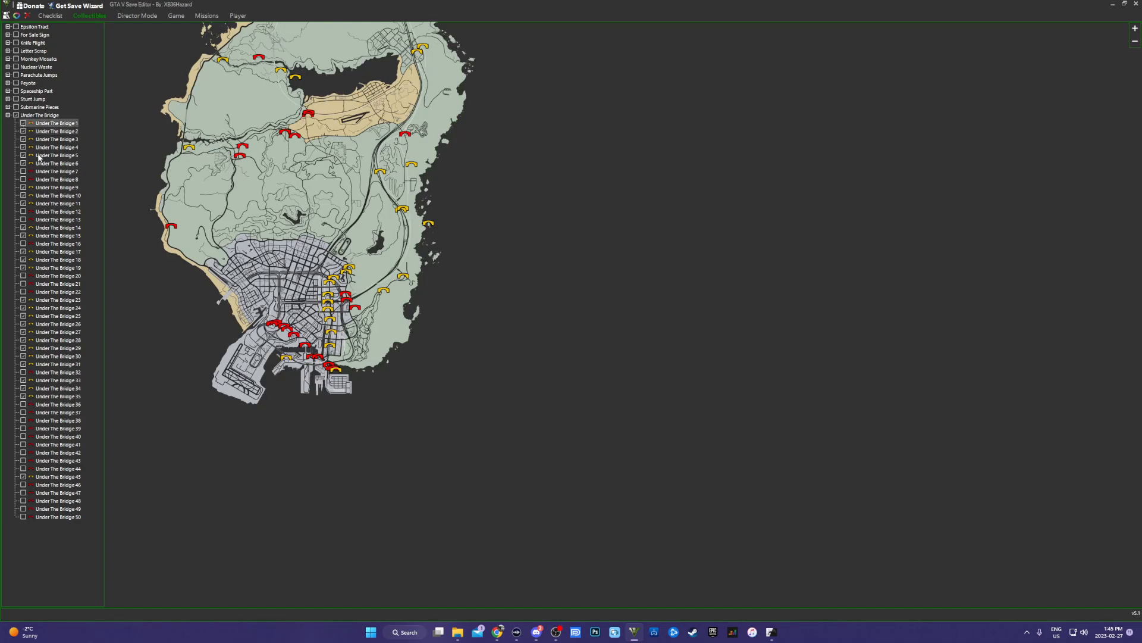
pyautogui.click(23, 172)
pyautogui.click(23, 180)
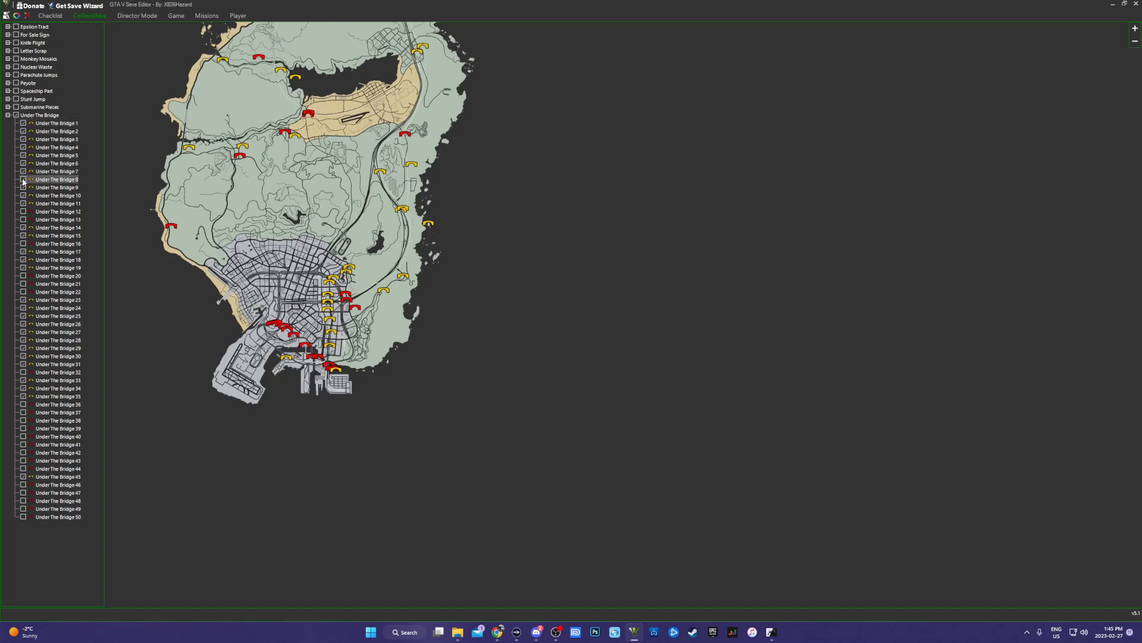
pyautogui.click(23, 212)
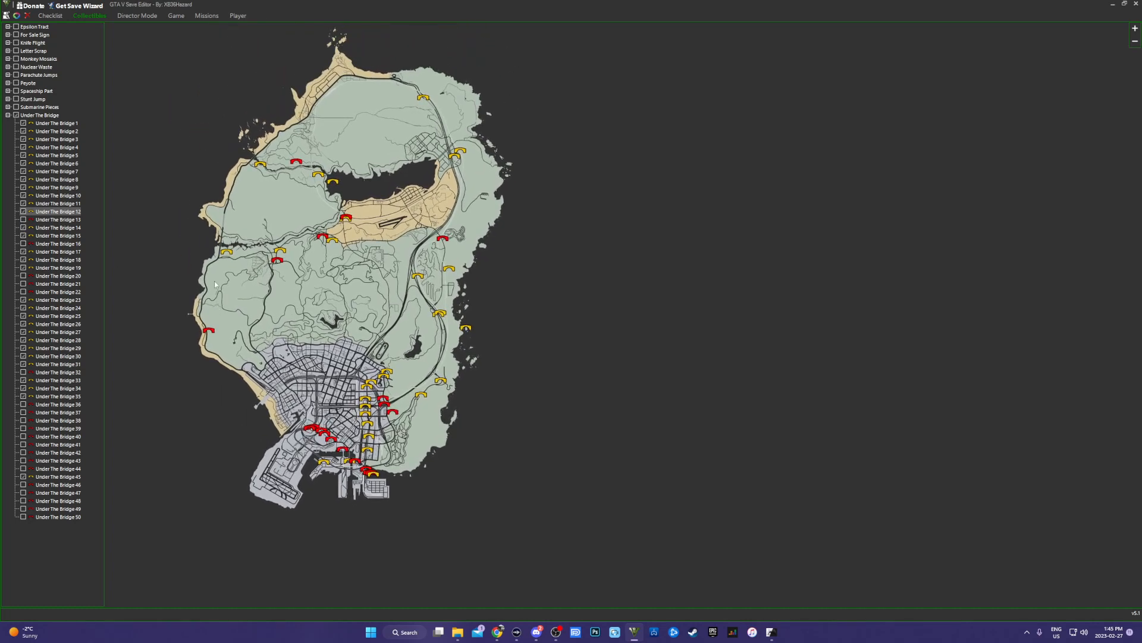
pyautogui.moveTo(279, 253)
# Step: Expand the Stunt Jump list, show its locations on the map and inspect the uncompleted jump markers around the city
pyautogui.click(8, 99)
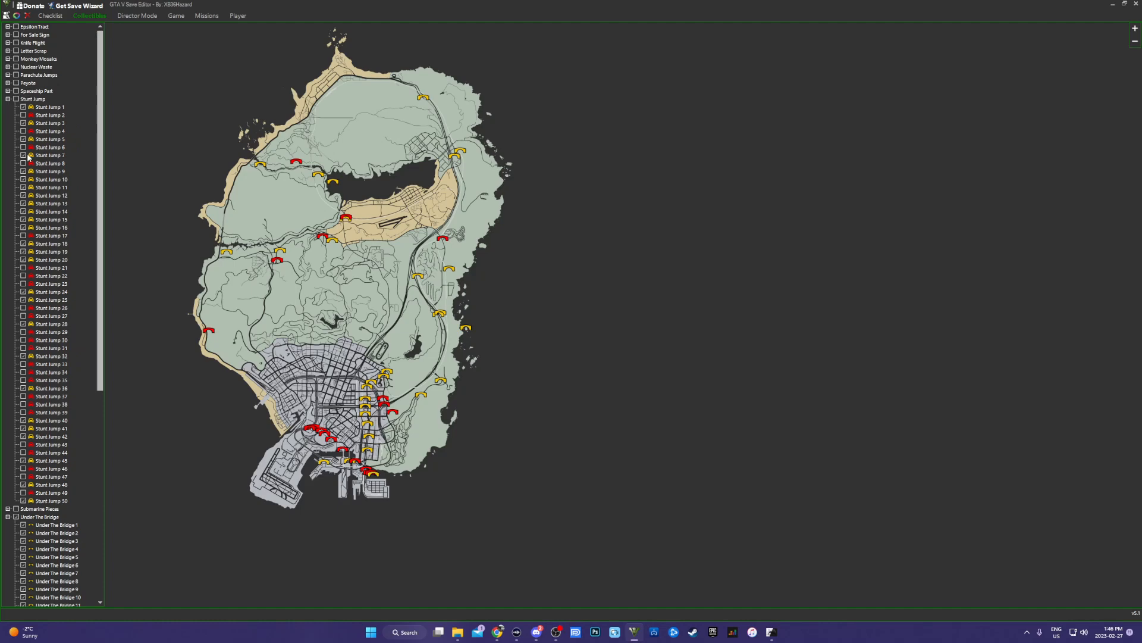
pyautogui.click(16, 99)
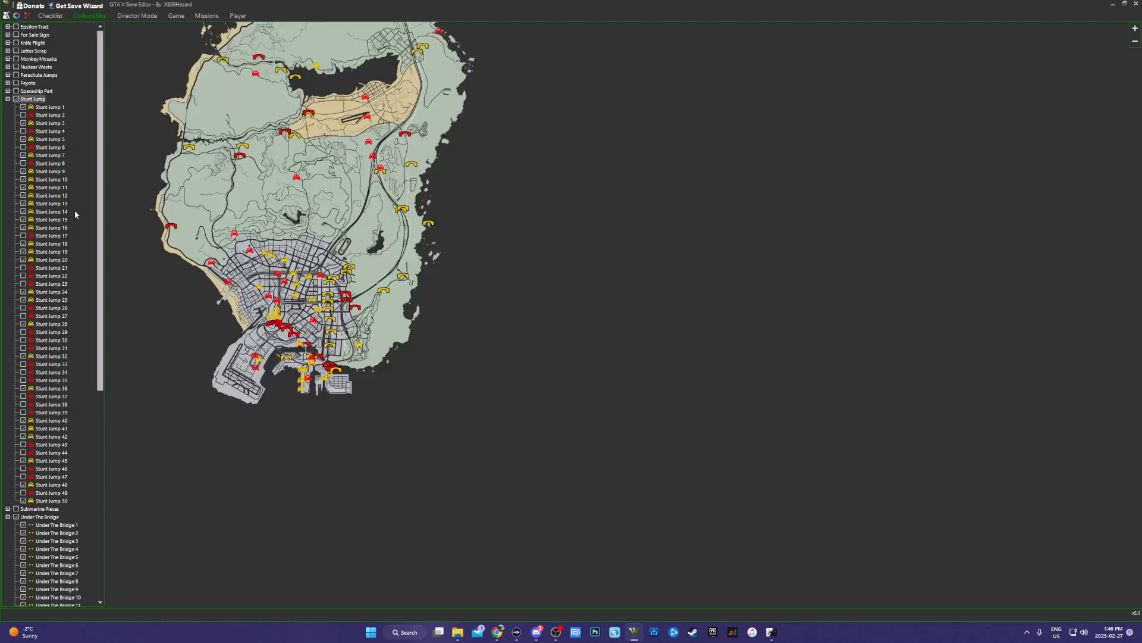
pyautogui.moveTo(253, 235); pyautogui.dragTo(307, 291)
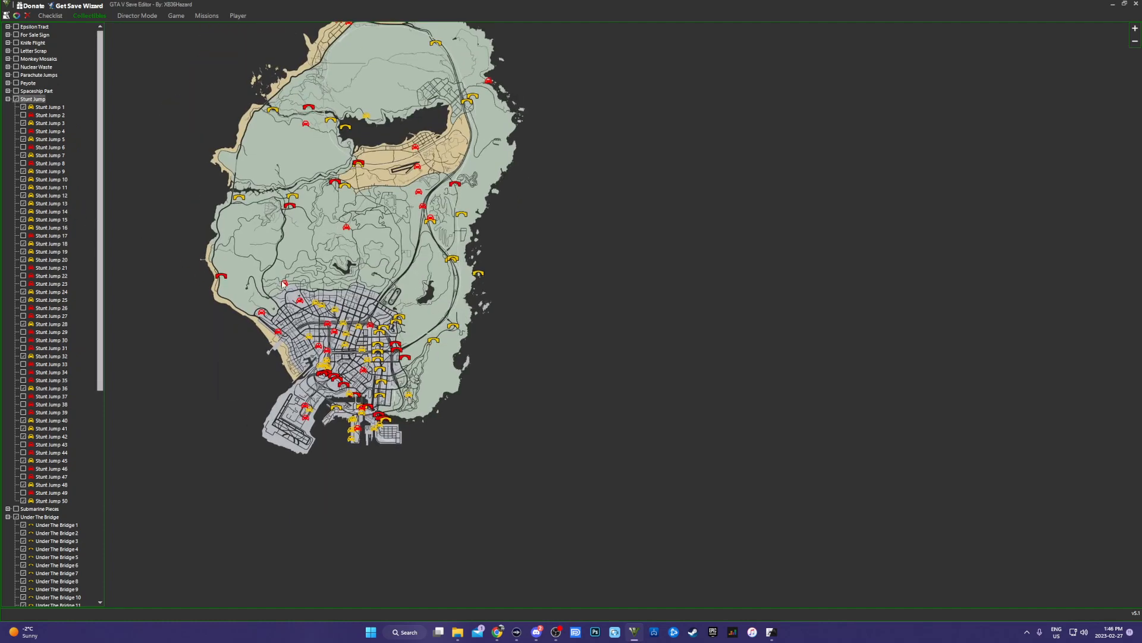
pyautogui.moveTo(299, 305)
pyautogui.moveTo(335, 323)
pyautogui.moveTo(335, 324); pyautogui.dragTo(379, 377)
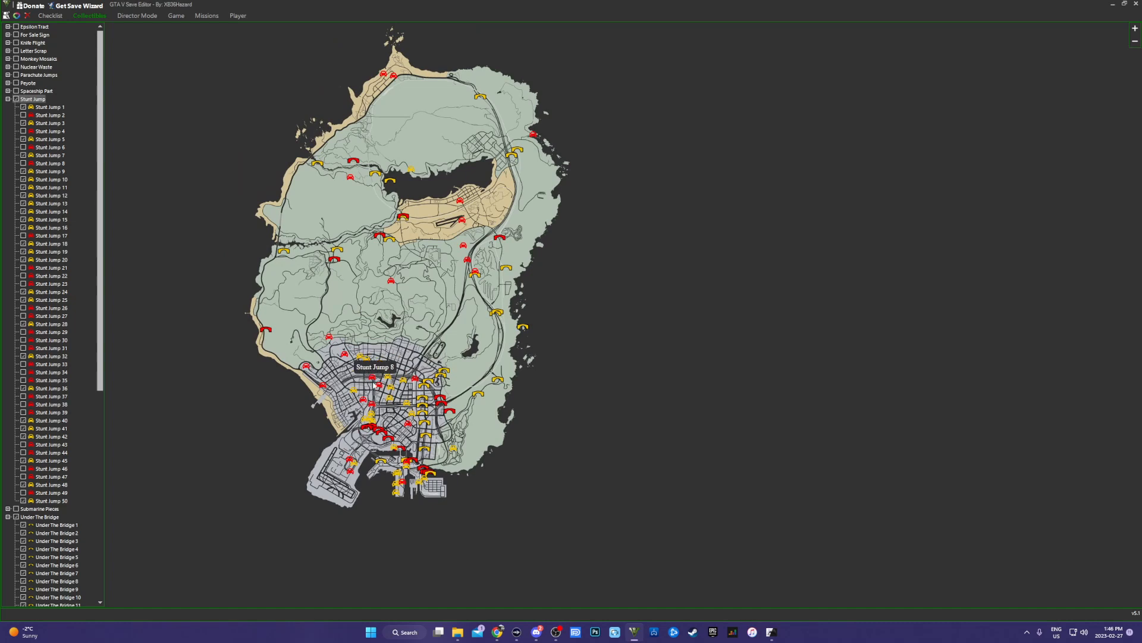
pyautogui.moveTo(330, 354)
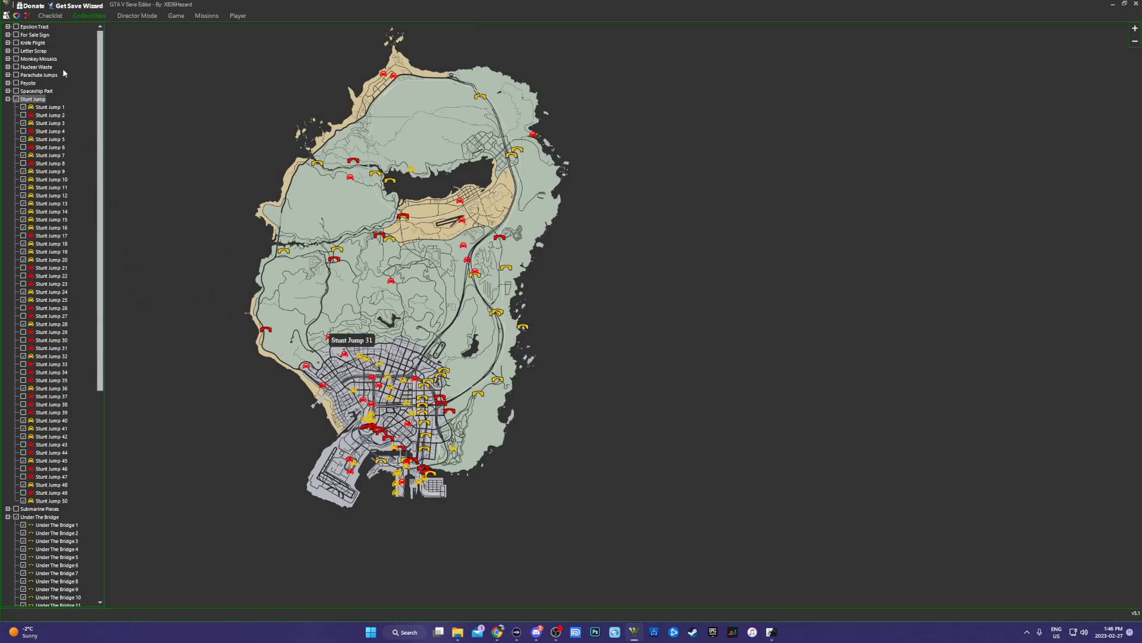
# Step: Show all collectibles on the map and hide them all again
pyautogui.rightClick(83, 69)
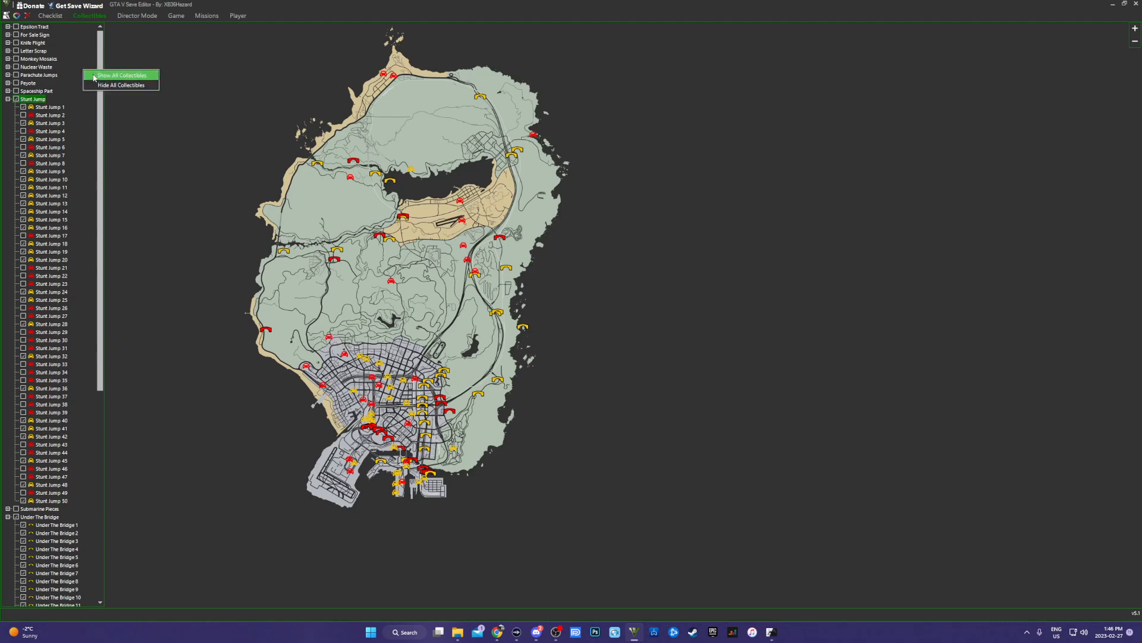
pyautogui.click(96, 76)
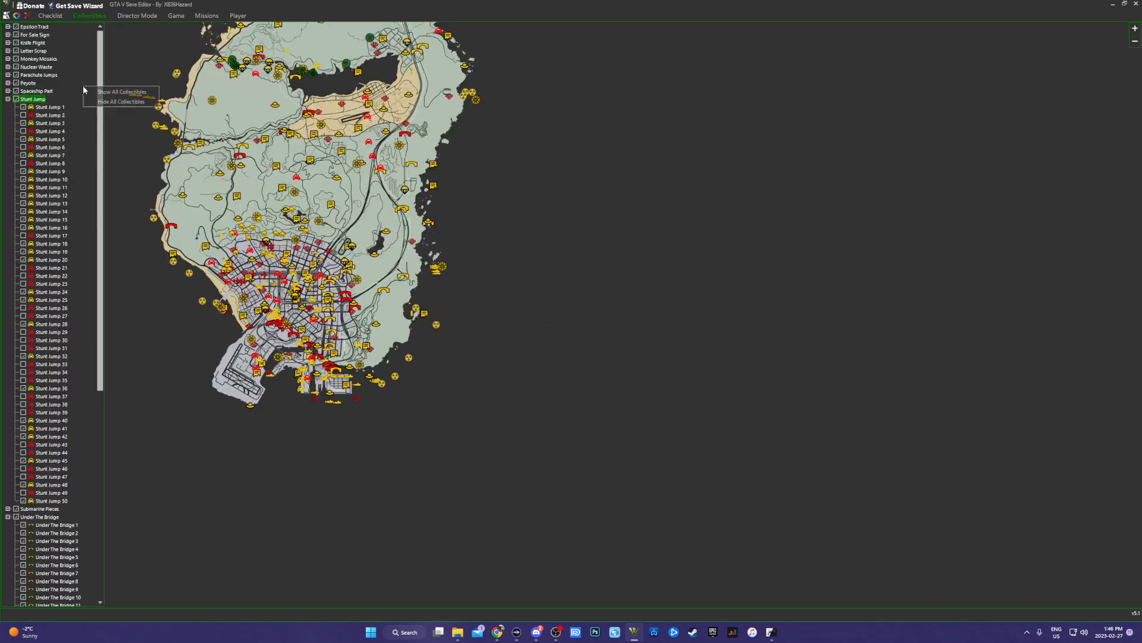
pyautogui.click(88, 103)
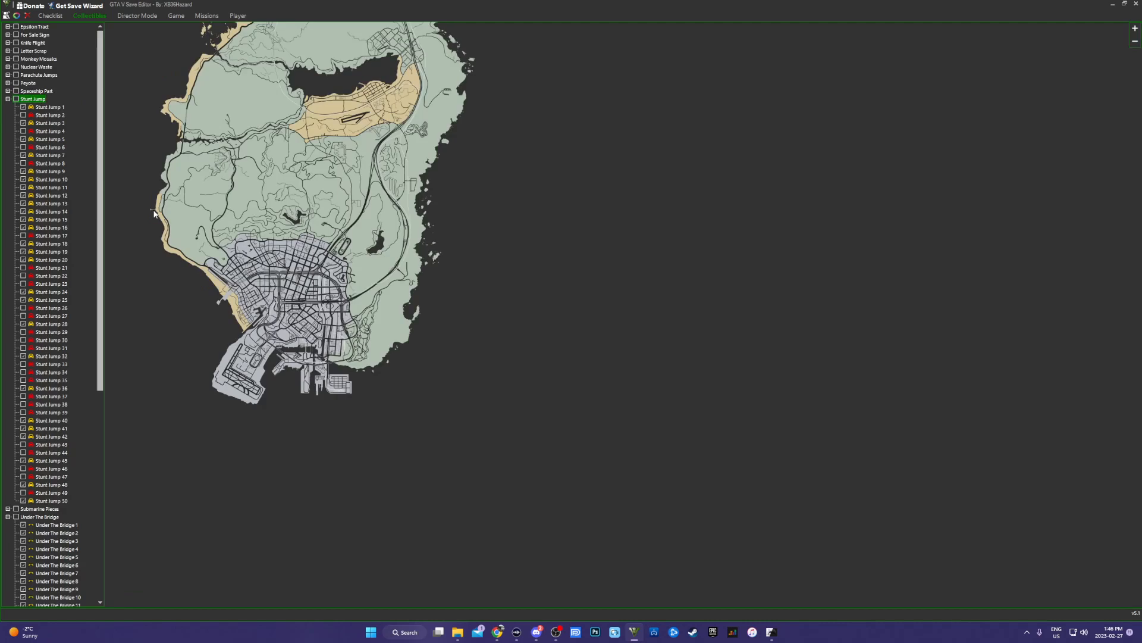
# Step: Collapse the Stunt Jump list and check the entries in the Peyote list
pyautogui.click(9, 100)
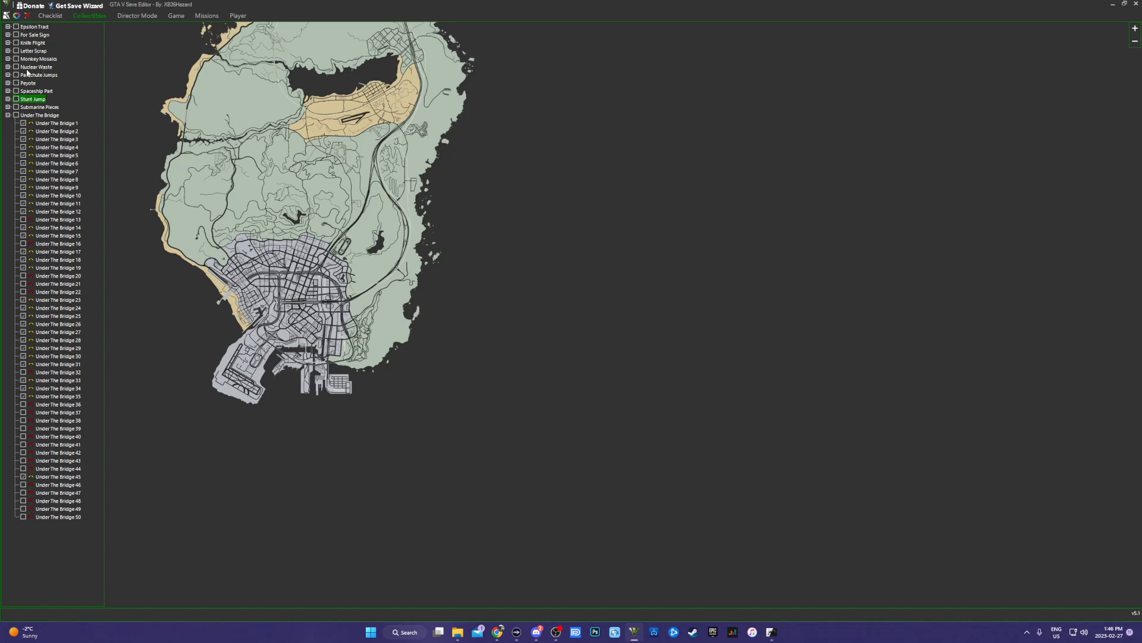
pyautogui.click(8, 84)
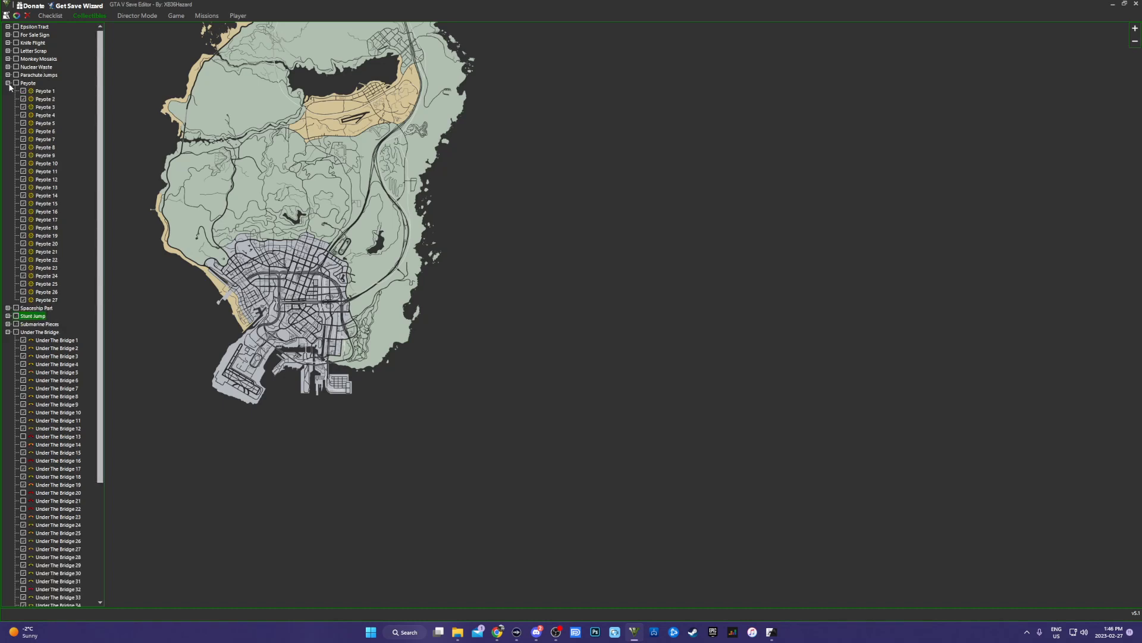
pyautogui.click(7, 83)
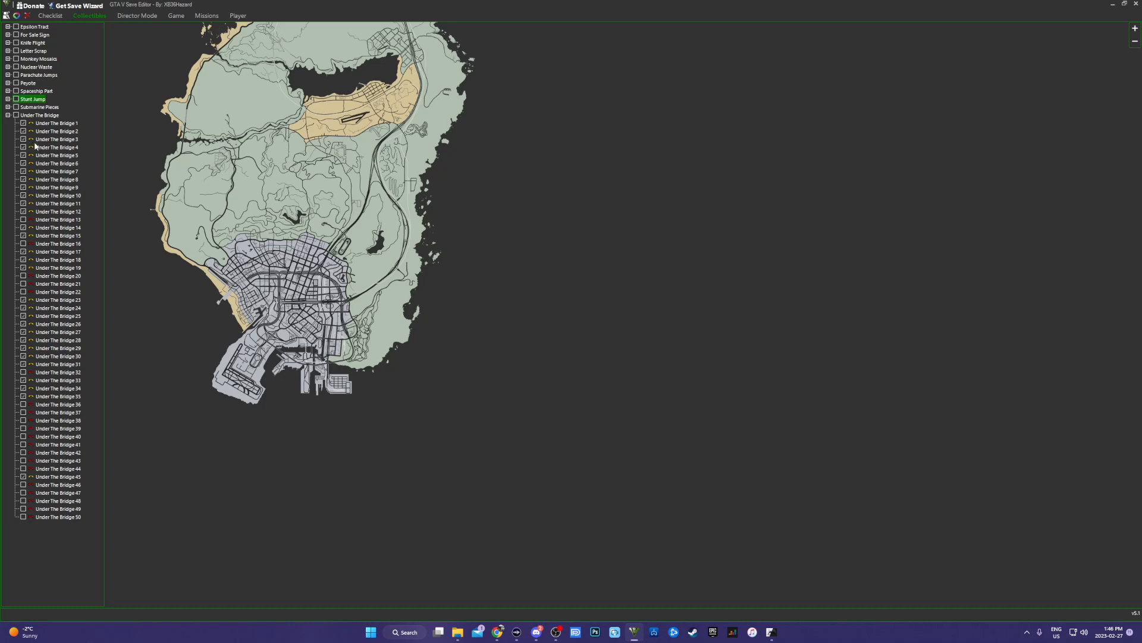
# Step: Show the Under The Bridge locations on the map and inspect the markers across the island
pyautogui.click(12, 109)
pyautogui.click(15, 116)
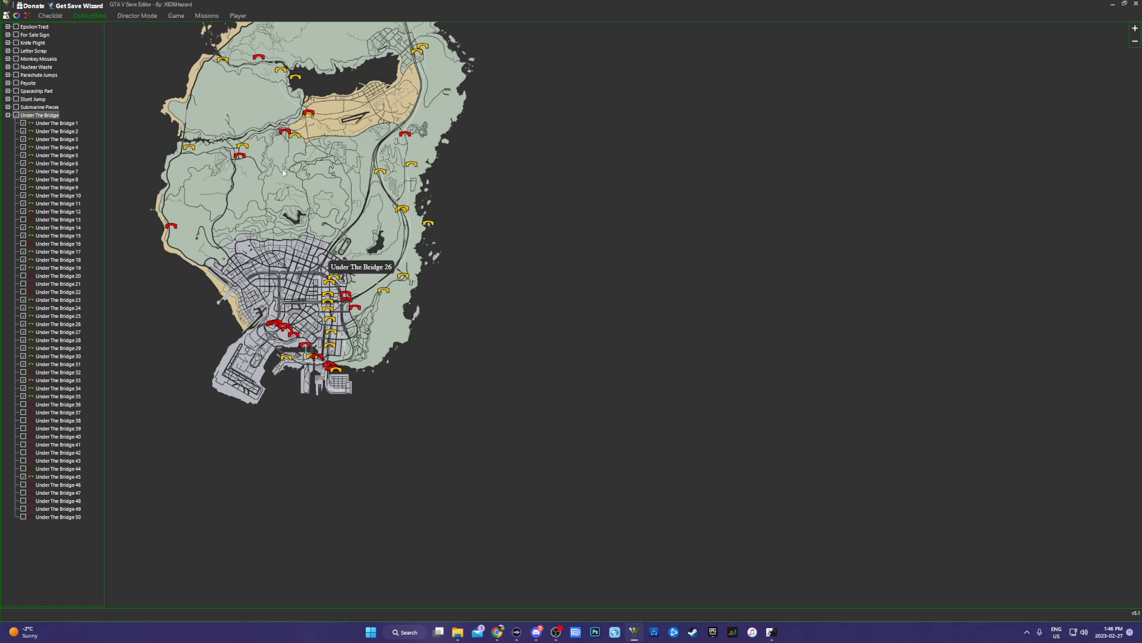
pyautogui.moveTo(284, 170); pyautogui.dragTo(339, 261)
pyautogui.click(1133, 31)
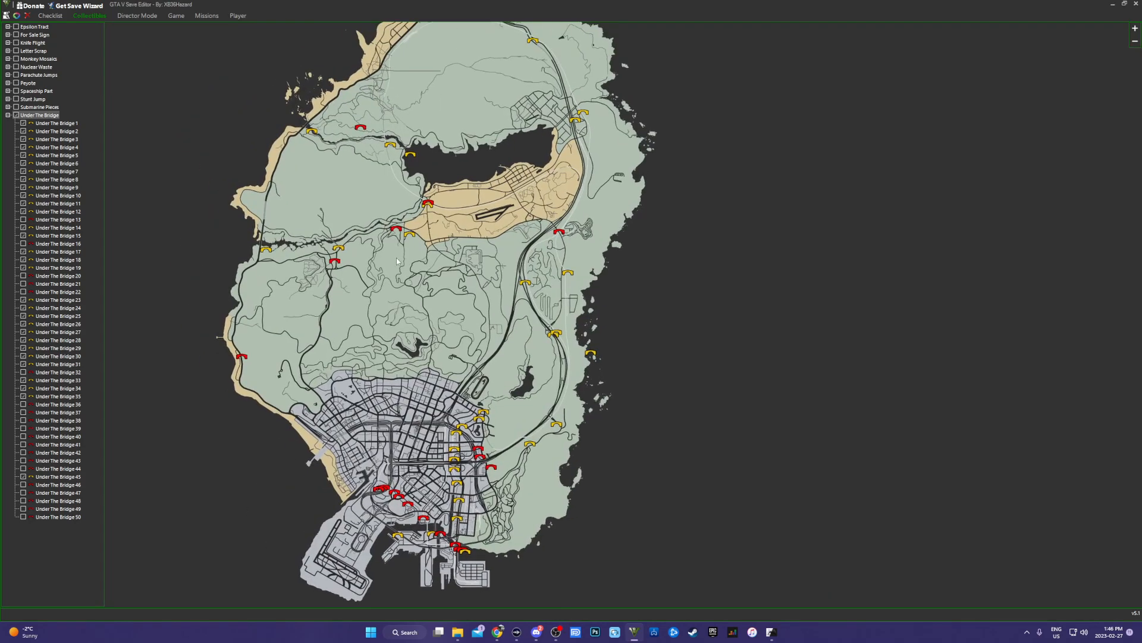
pyautogui.moveTo(364, 298); pyautogui.dragTo(366, 305)
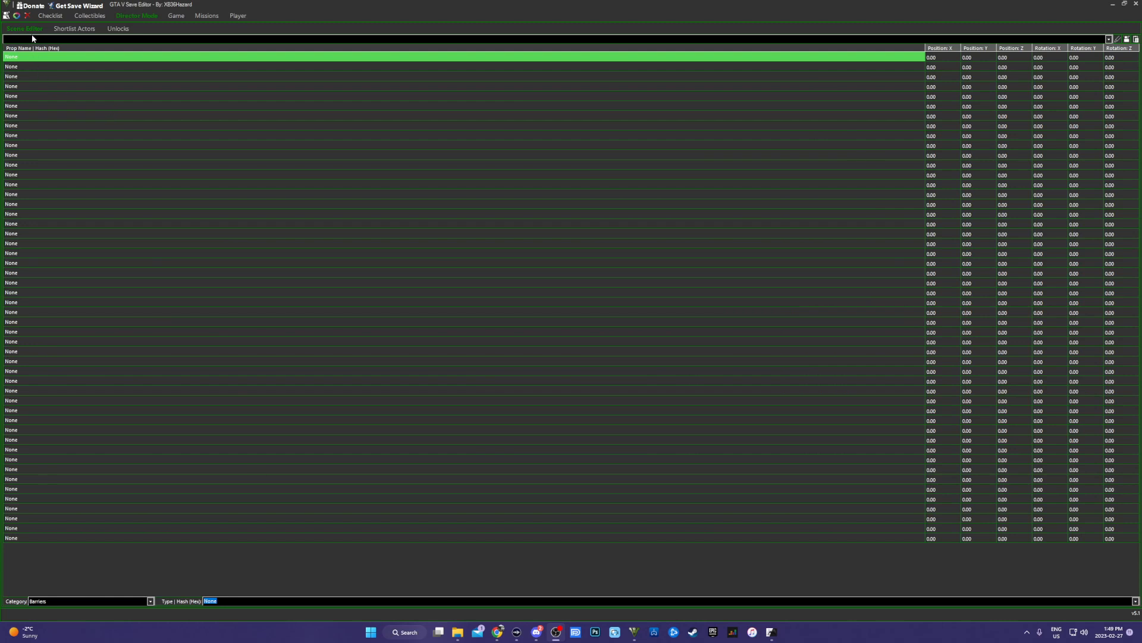
pyautogui.click(34, 60)
pyautogui.click(34, 69)
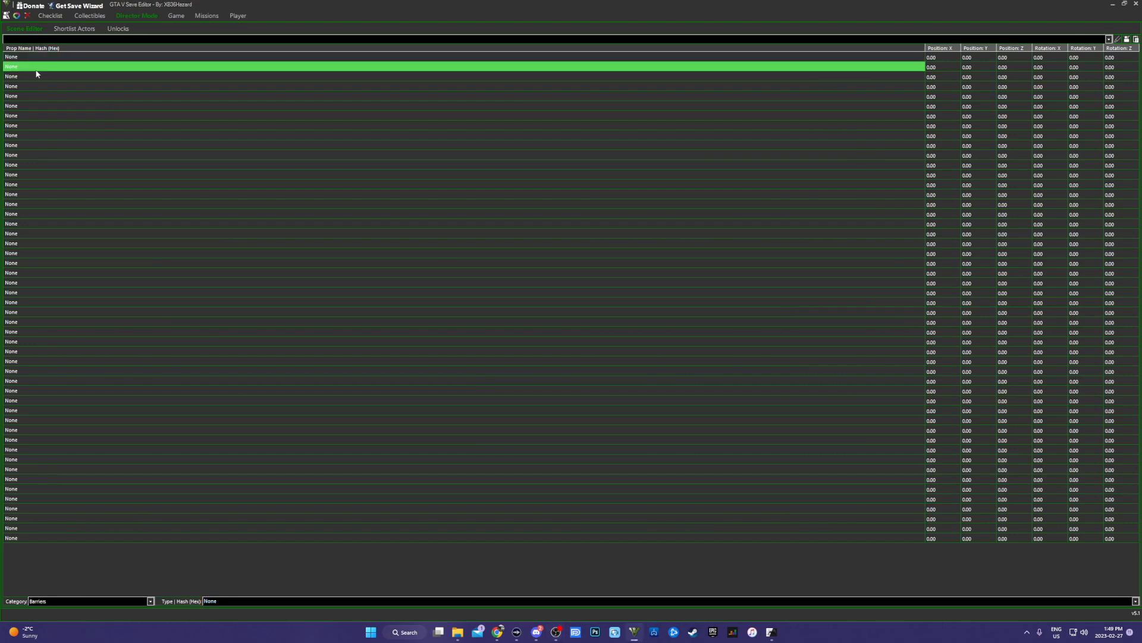
pyautogui.click(47, 58)
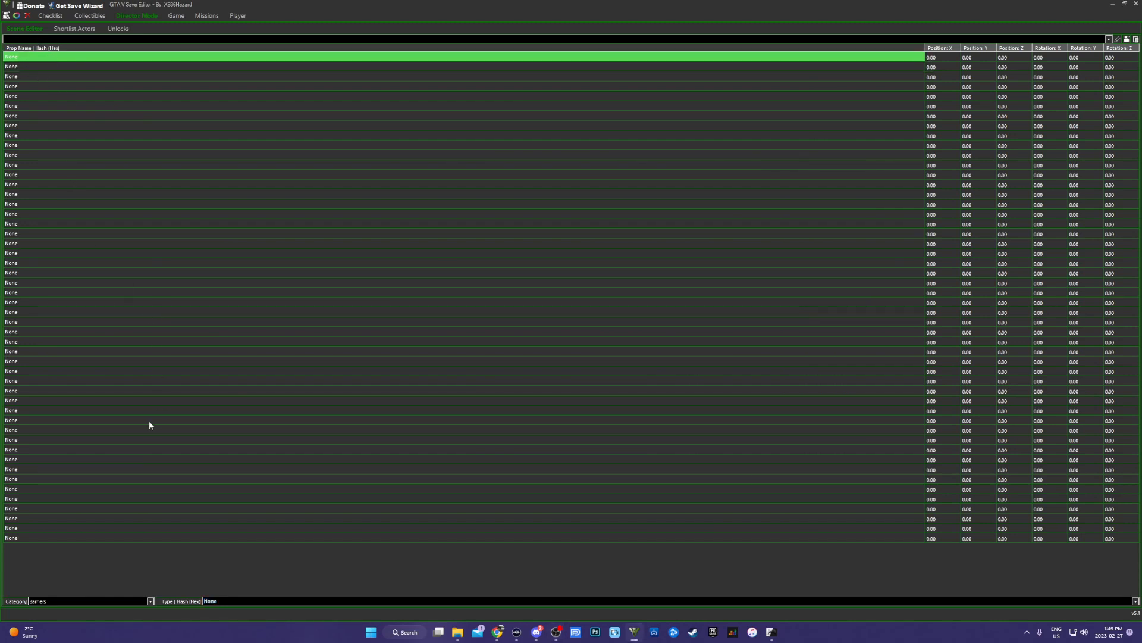
pyautogui.click(83, 155)
pyautogui.click(62, 185)
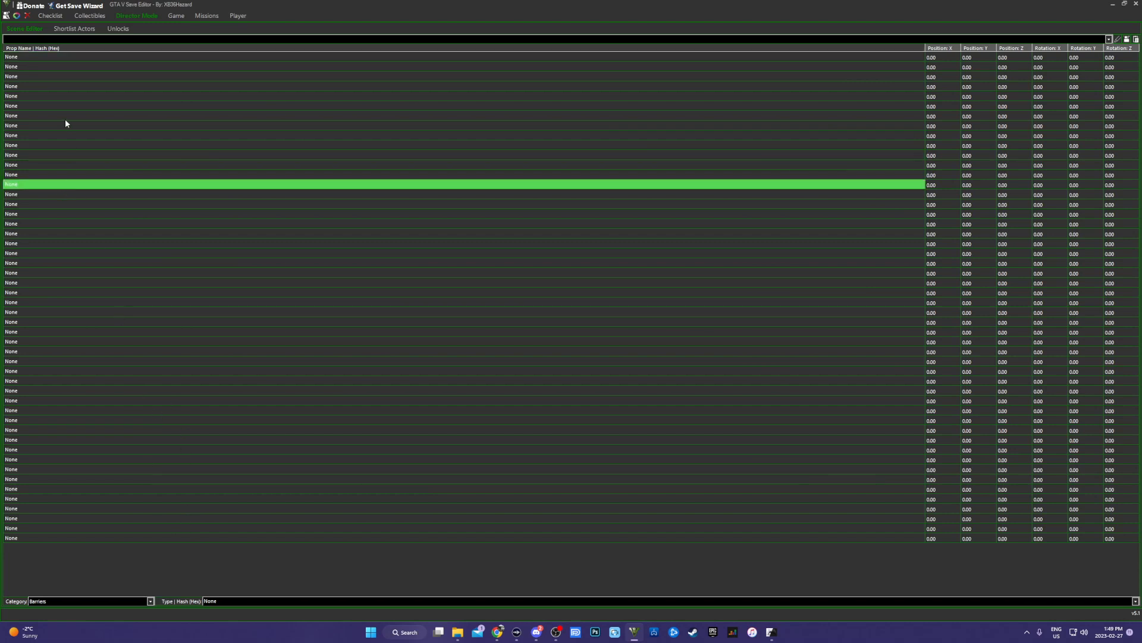
# Step: Set the seventh scene prop's category to Rocks and Trees, trying Small Bush before choosing Tall Cactus Planter as its type
pyautogui.click(65, 117)
pyautogui.click(150, 601)
pyautogui.click(83, 498)
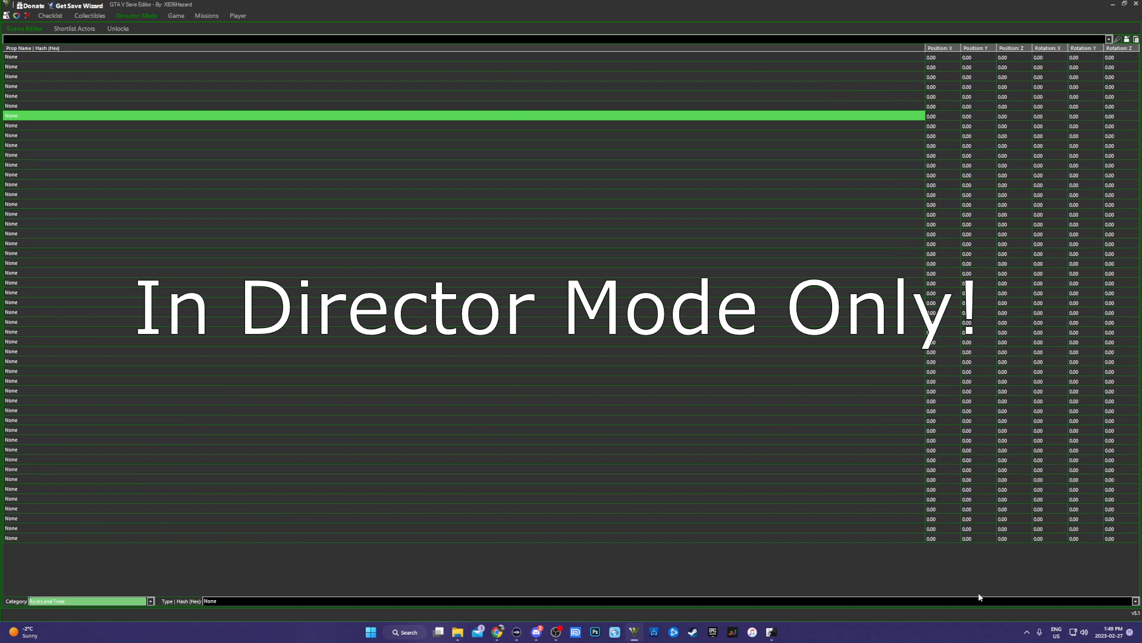
pyautogui.click(1136, 601)
pyautogui.click(275, 521)
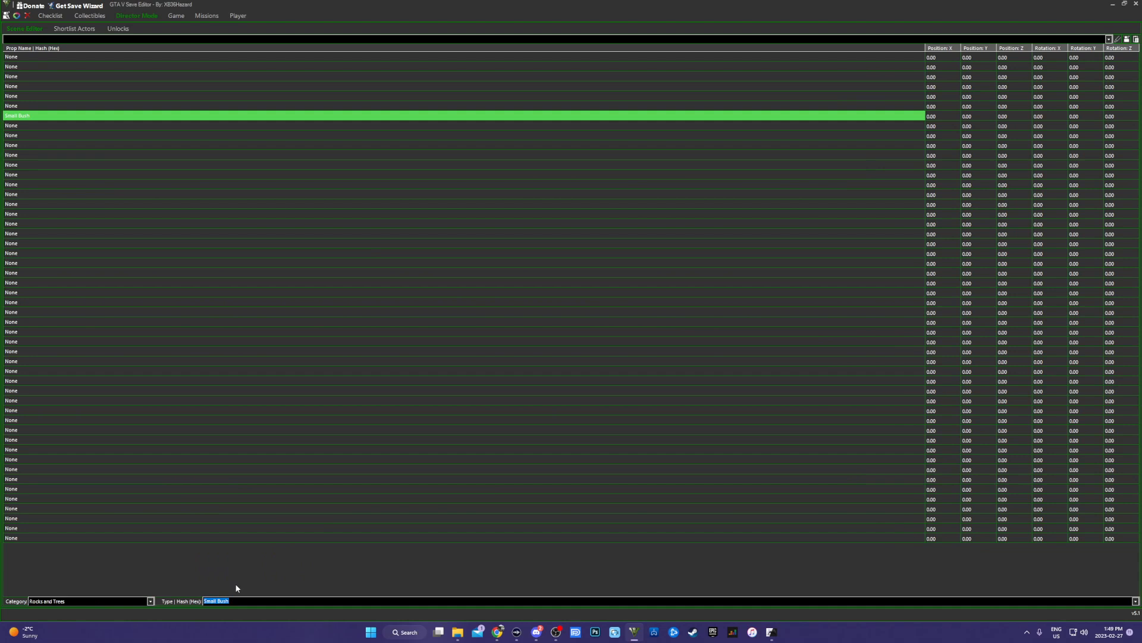
pyautogui.click(1136, 601)
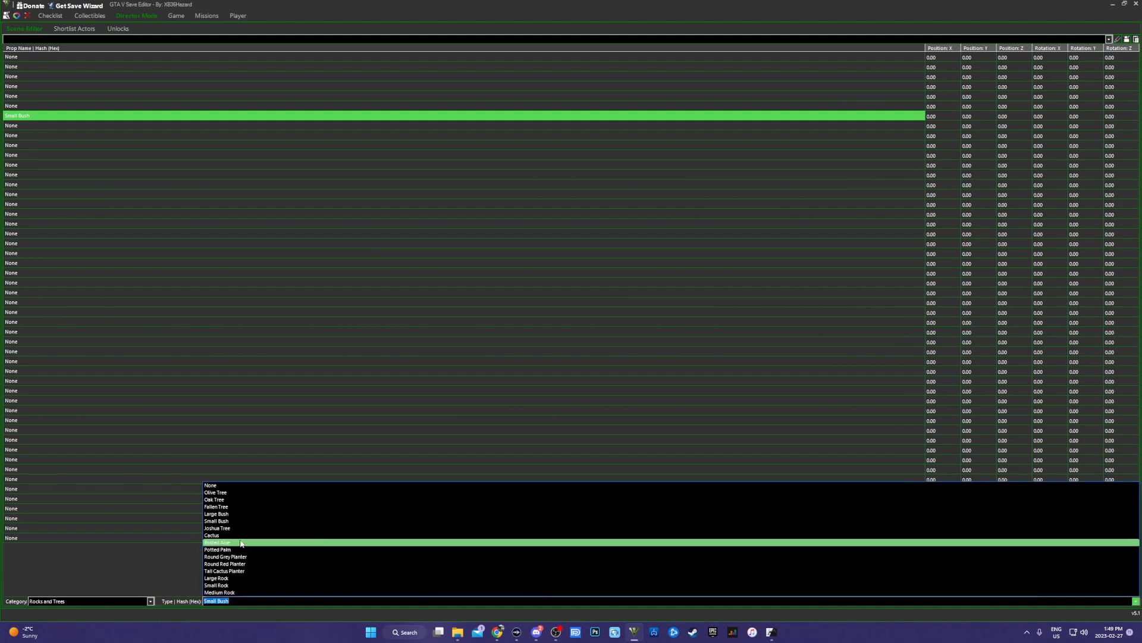
pyautogui.click(280, 571)
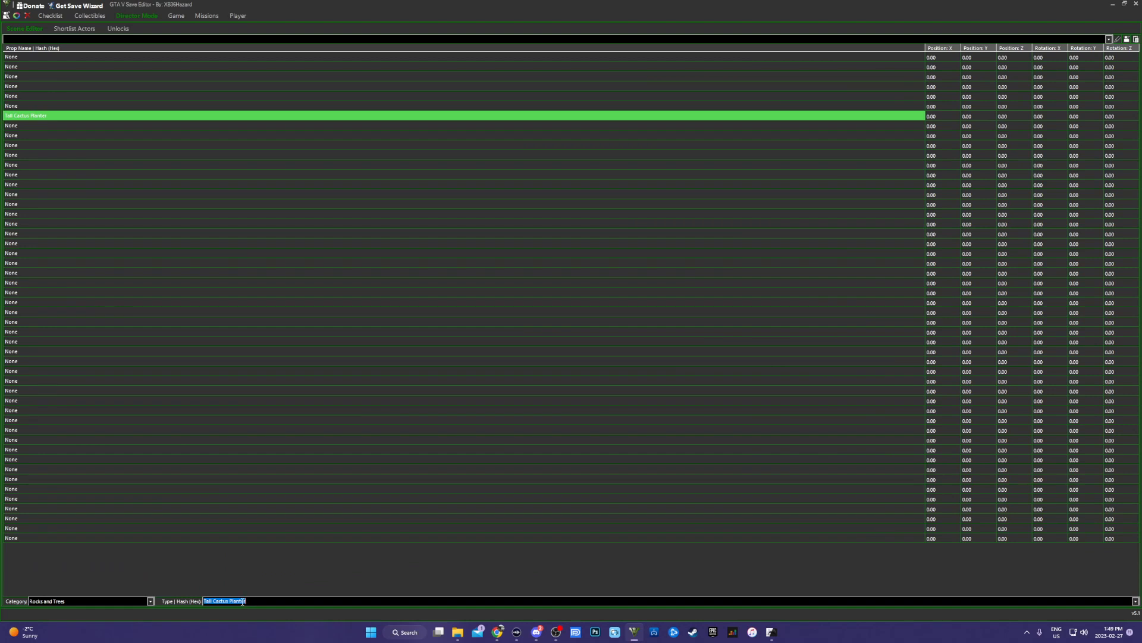
# Step: Look over the scene props' position and rotation fields and the remaining prop slots
pyautogui.click(941, 117)
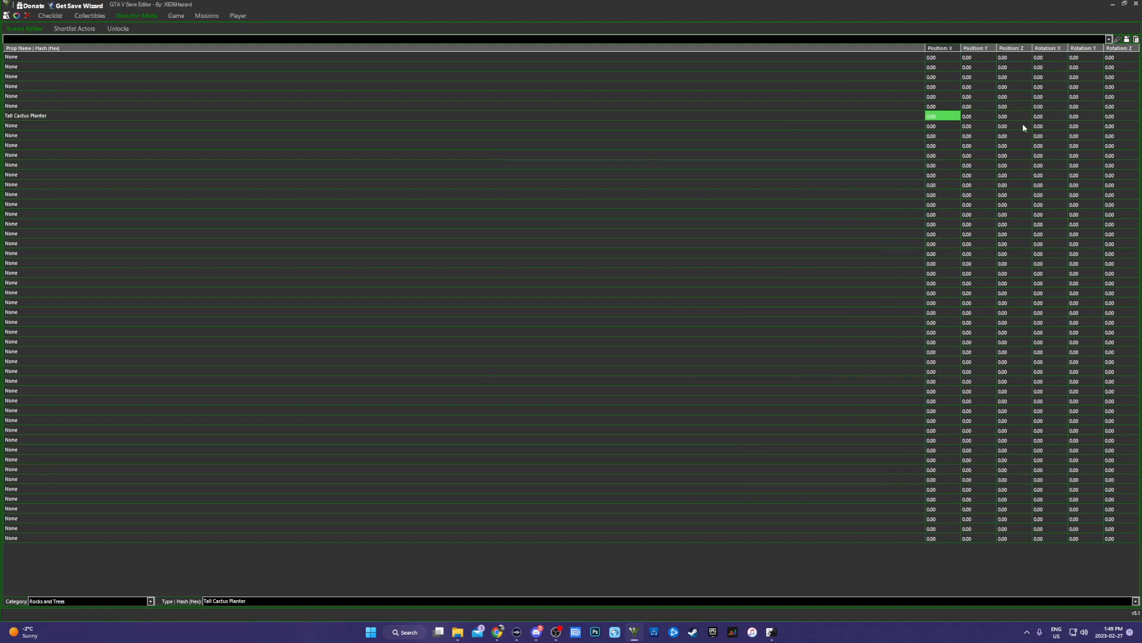
pyautogui.click(1045, 107)
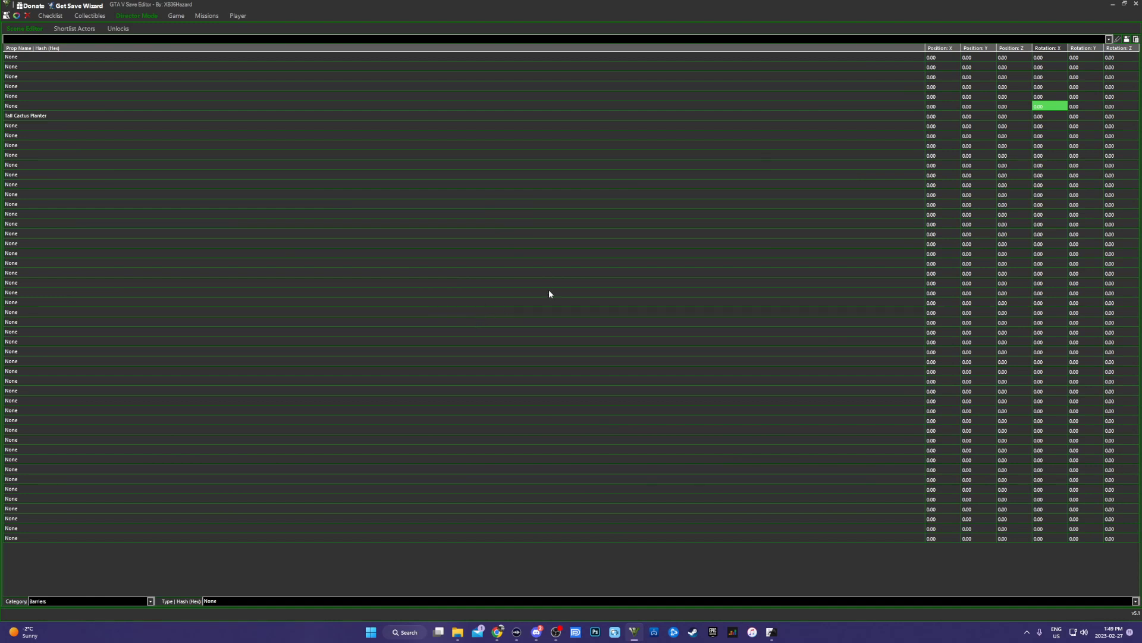
pyautogui.click(119, 145)
pyautogui.click(33, 233)
pyautogui.click(65, 116)
pyautogui.click(76, 68)
pyautogui.click(69, 156)
pyautogui.click(83, 243)
pyautogui.click(104, 322)
pyautogui.click(100, 185)
pyautogui.click(116, 243)
pyautogui.click(130, 194)
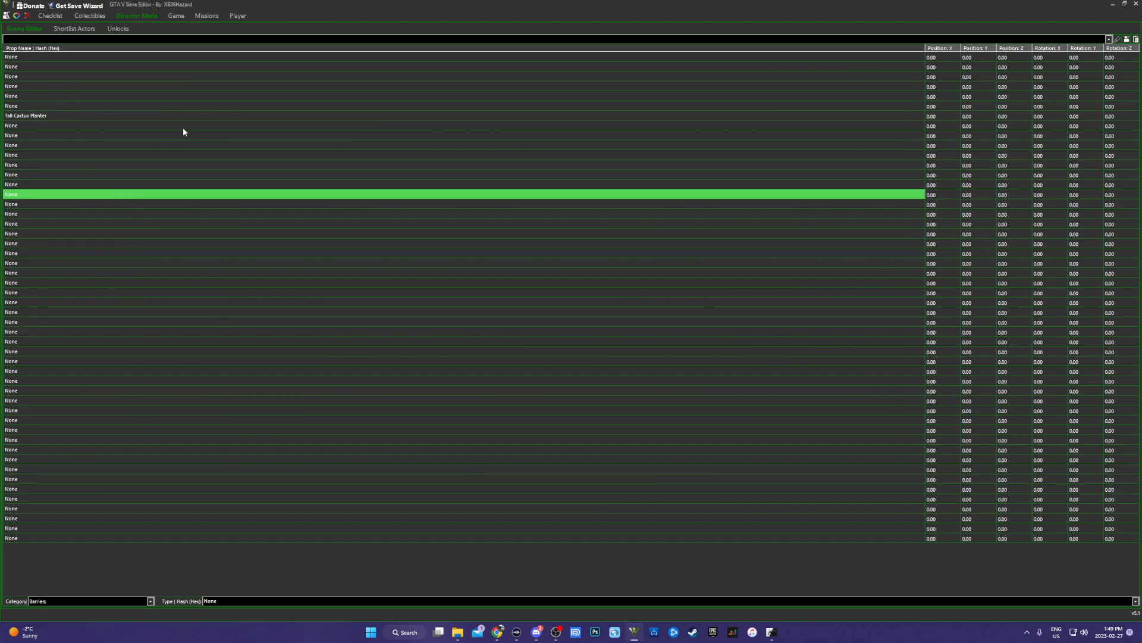
# Step: Open the Director Mode shortlist actors and enlarge the actor list so all slots fit
pyautogui.click(76, 29)
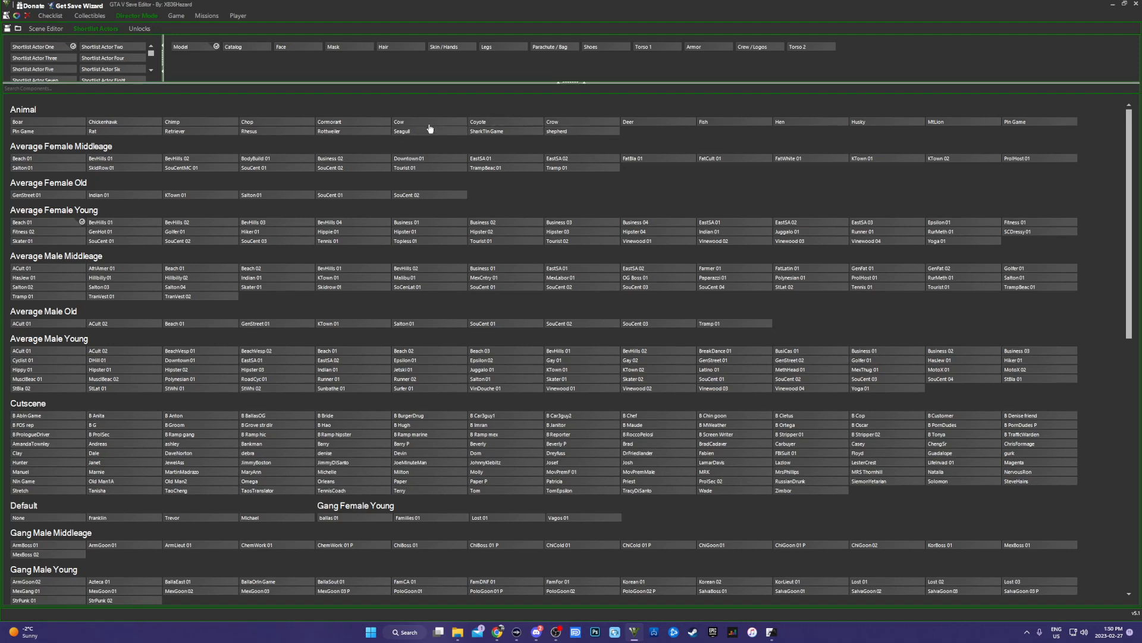
pyautogui.click(569, 87)
pyautogui.moveTo(570, 86); pyautogui.dragTo(541, 140)
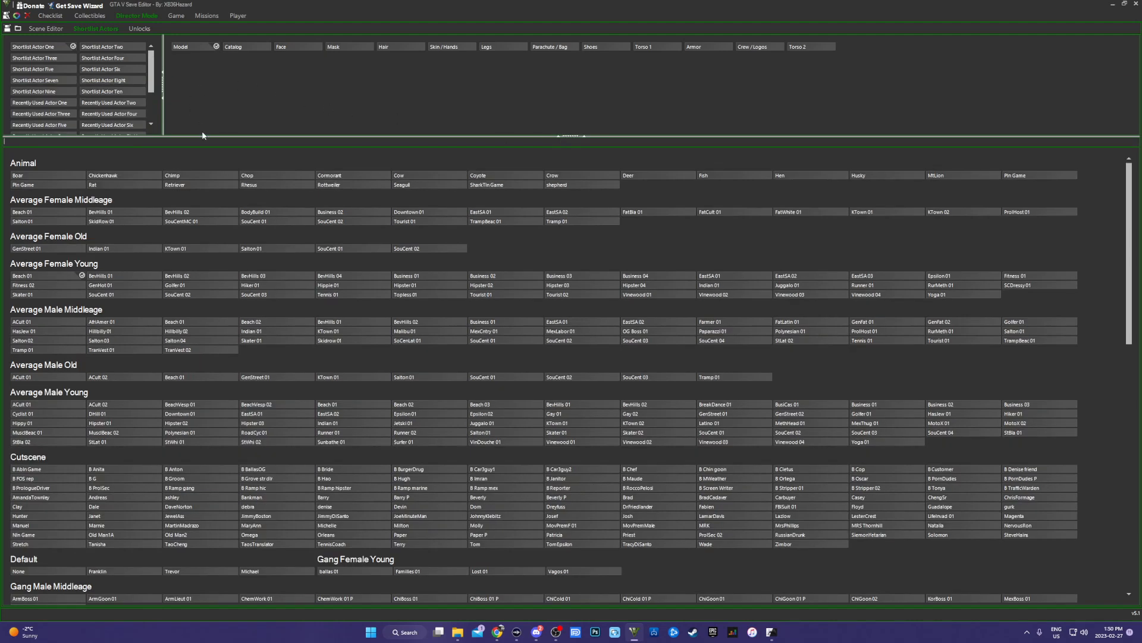
pyautogui.moveTo(357, 137); pyautogui.dragTo(511, 191)
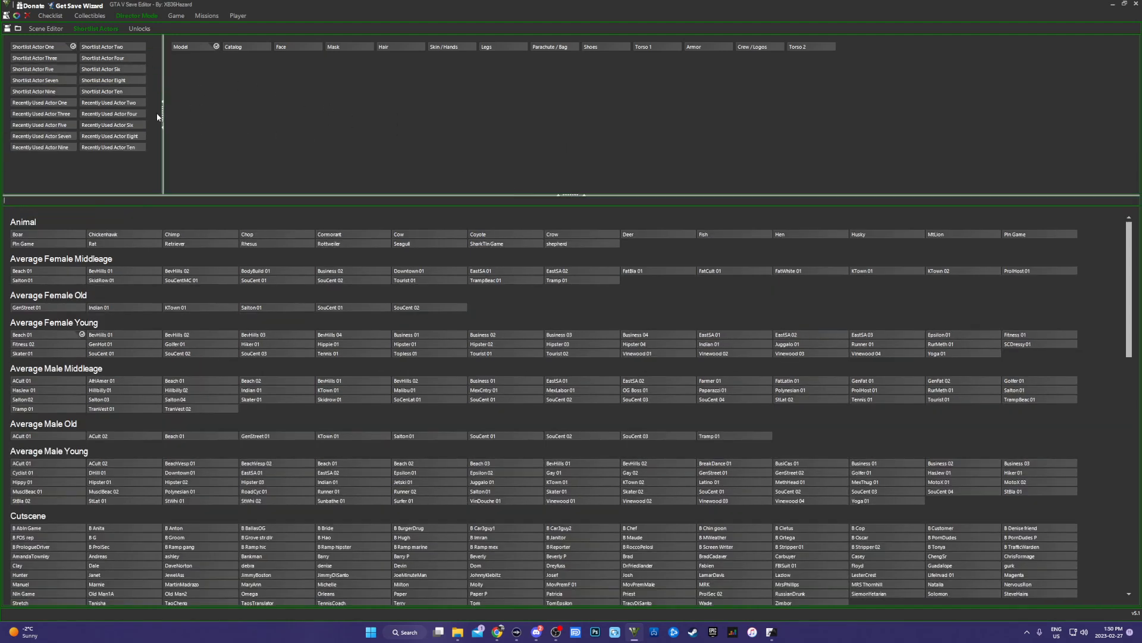
pyautogui.moveTo(161, 119); pyautogui.dragTo(261, 125)
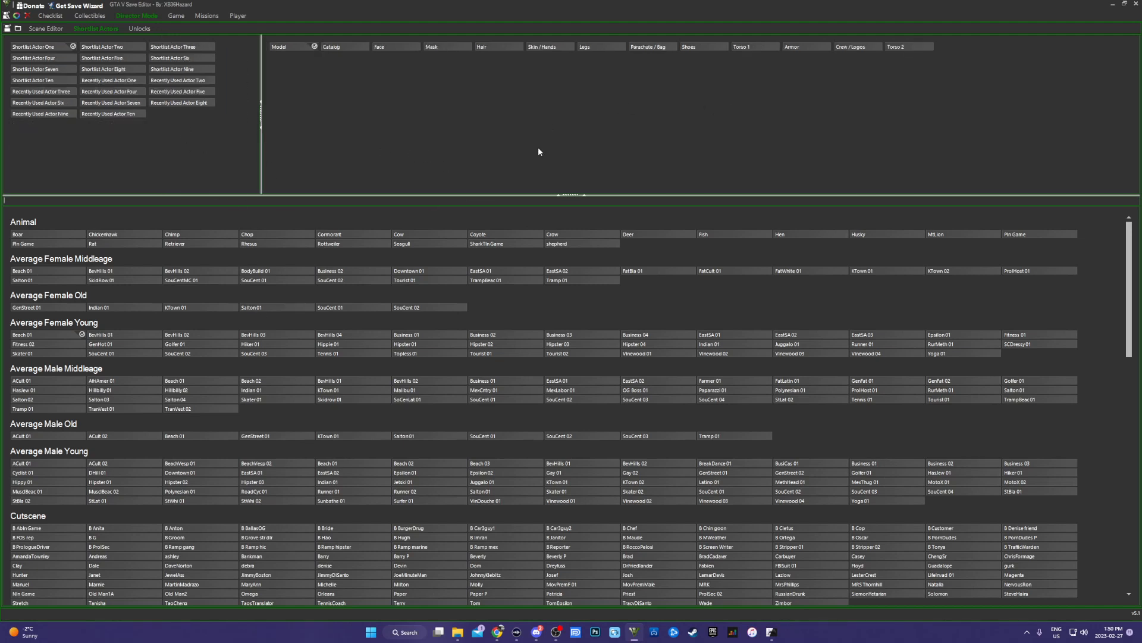
# Step: Switch to Shortlist Actor Two and back to Shortlist Actor One, and look through the available model categories
pyautogui.scroll(-3, 299, 437)
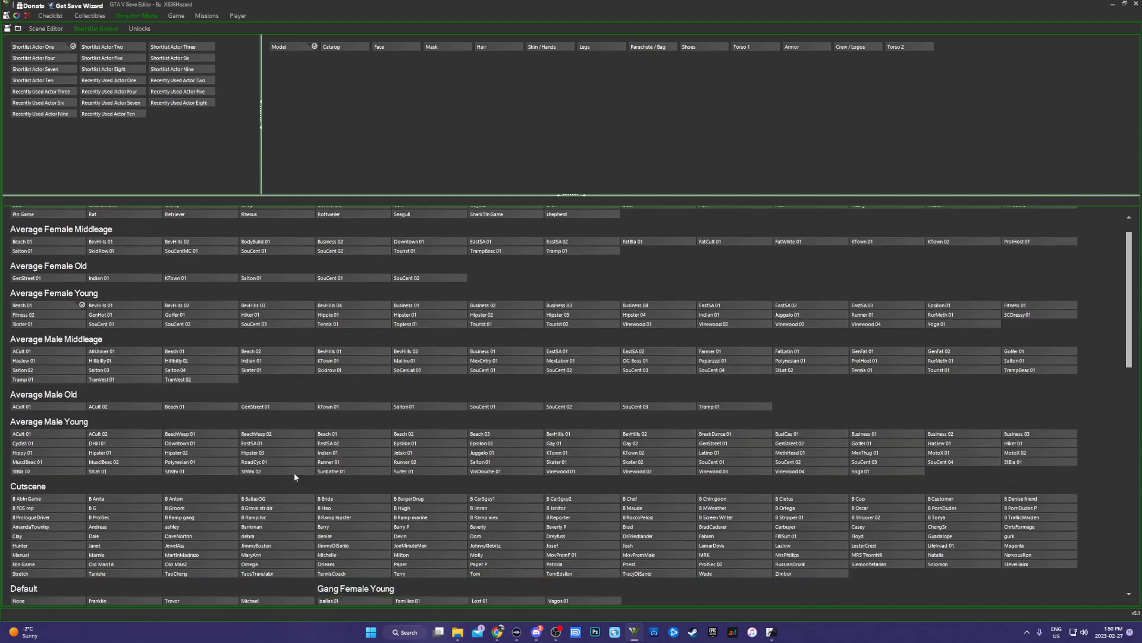
pyautogui.scroll(1, 251, 399)
pyautogui.scroll(1, 251, 399)
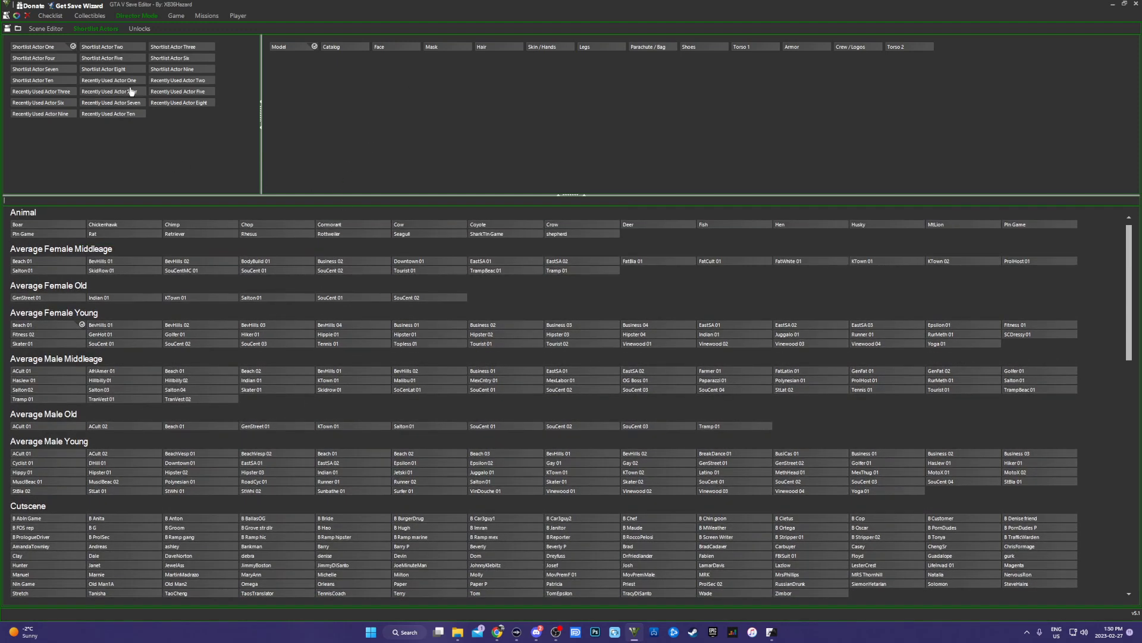
pyautogui.click(42, 58)
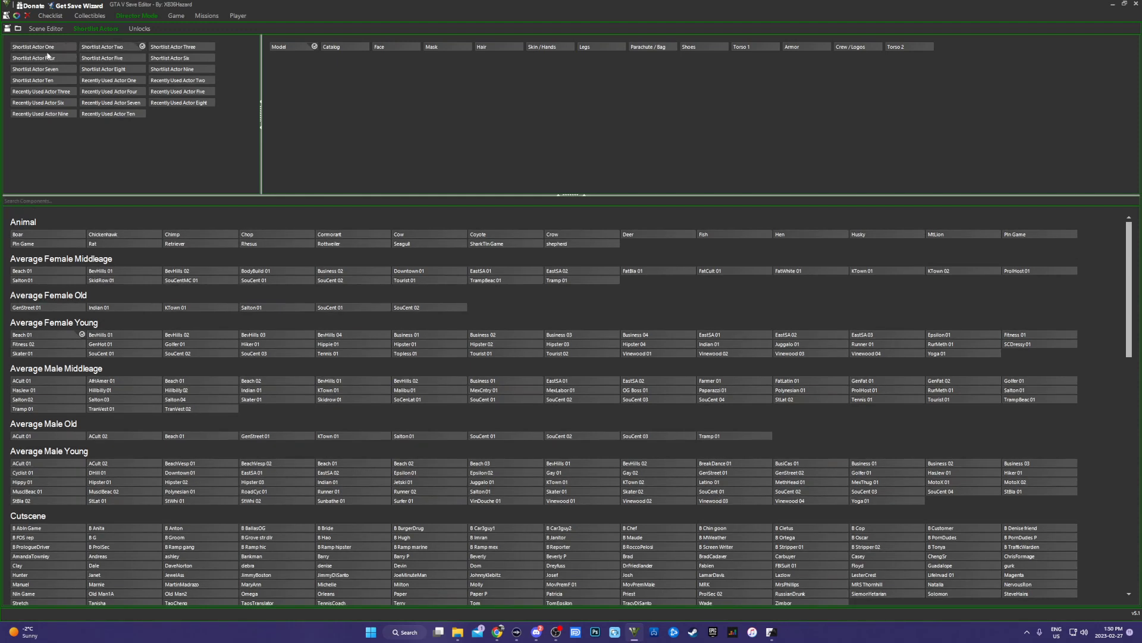
pyautogui.click(45, 50)
pyautogui.scroll(-1, 325, 448)
pyautogui.scroll(-5, 325, 449)
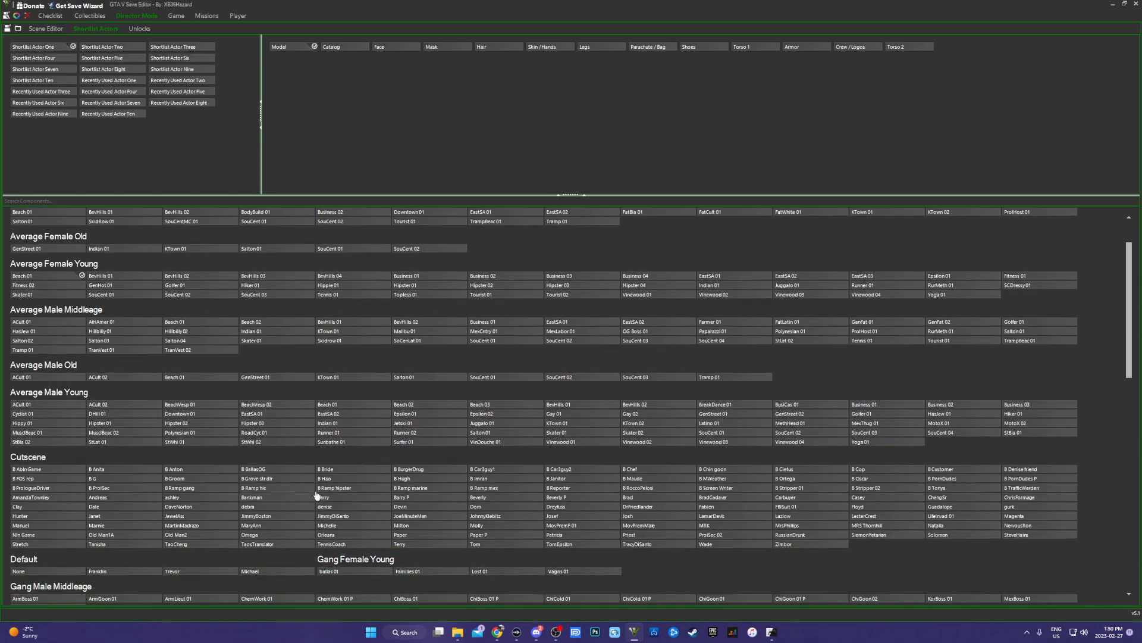
pyautogui.scroll(-5, 348, 485)
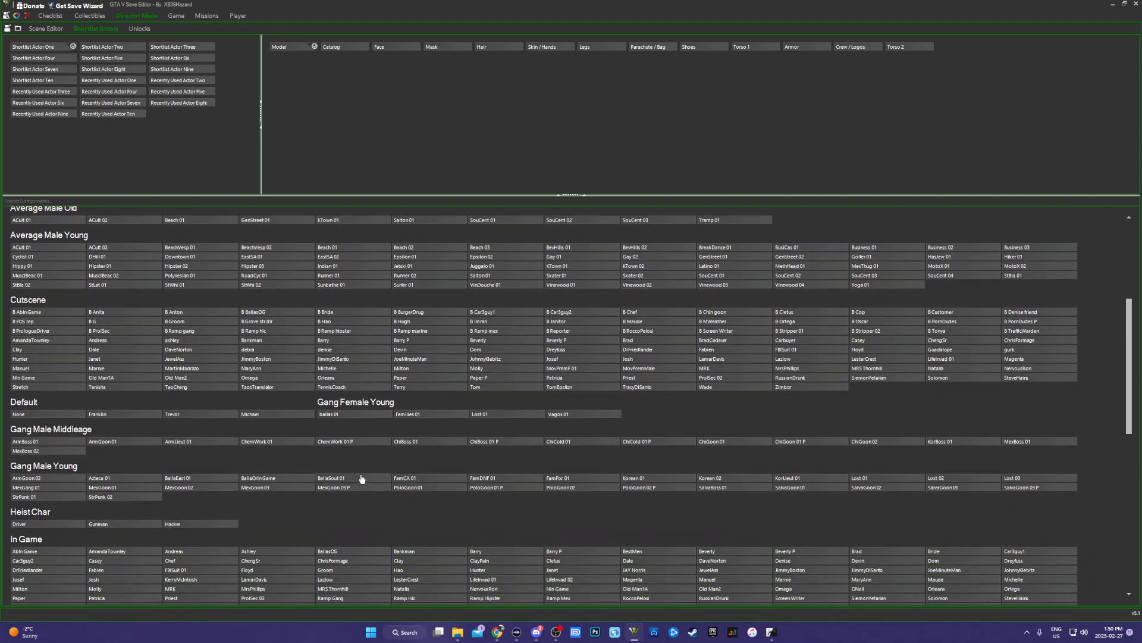
pyautogui.scroll(-4, 390, 488)
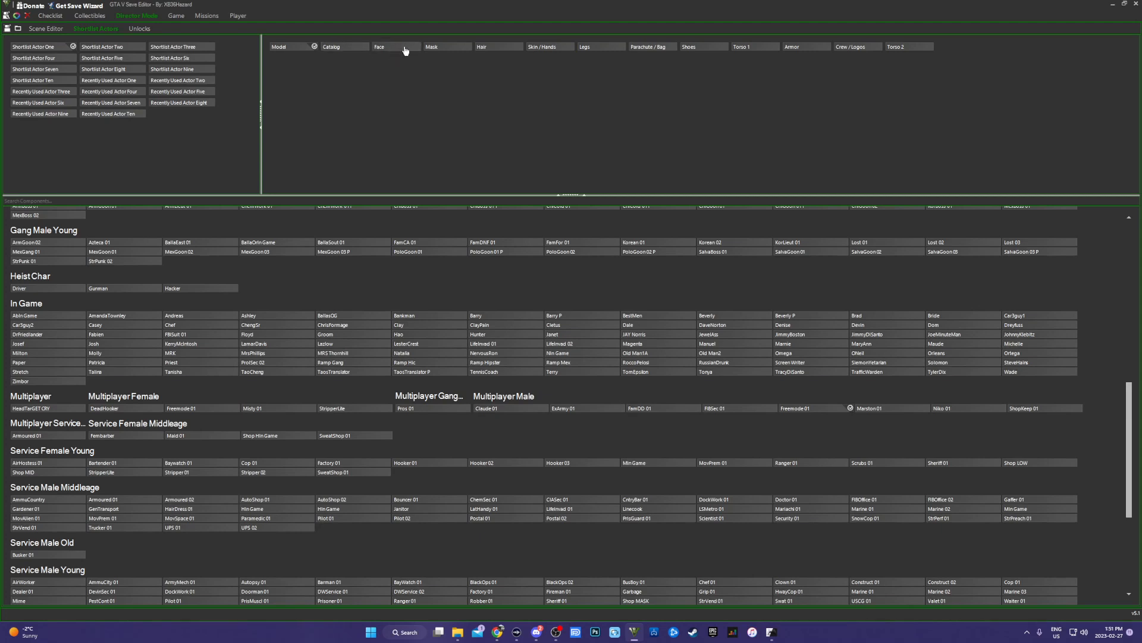
# Step: Display the mask components for Shortlist Actor One and dismiss the Mail notifications
pyautogui.click(451, 47)
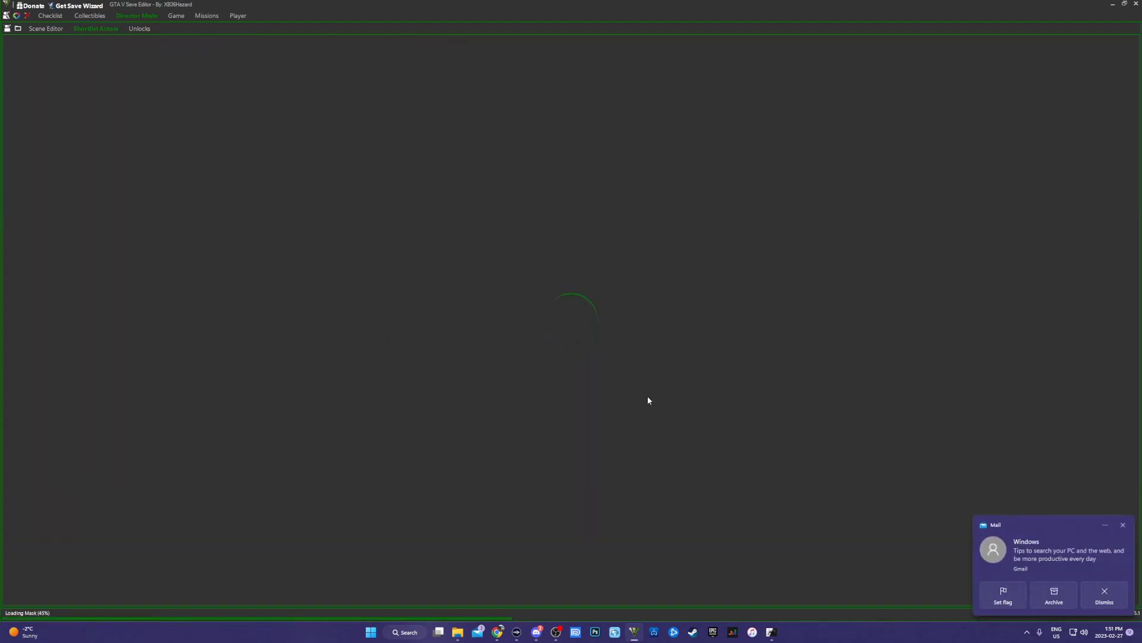
pyautogui.click(1124, 526)
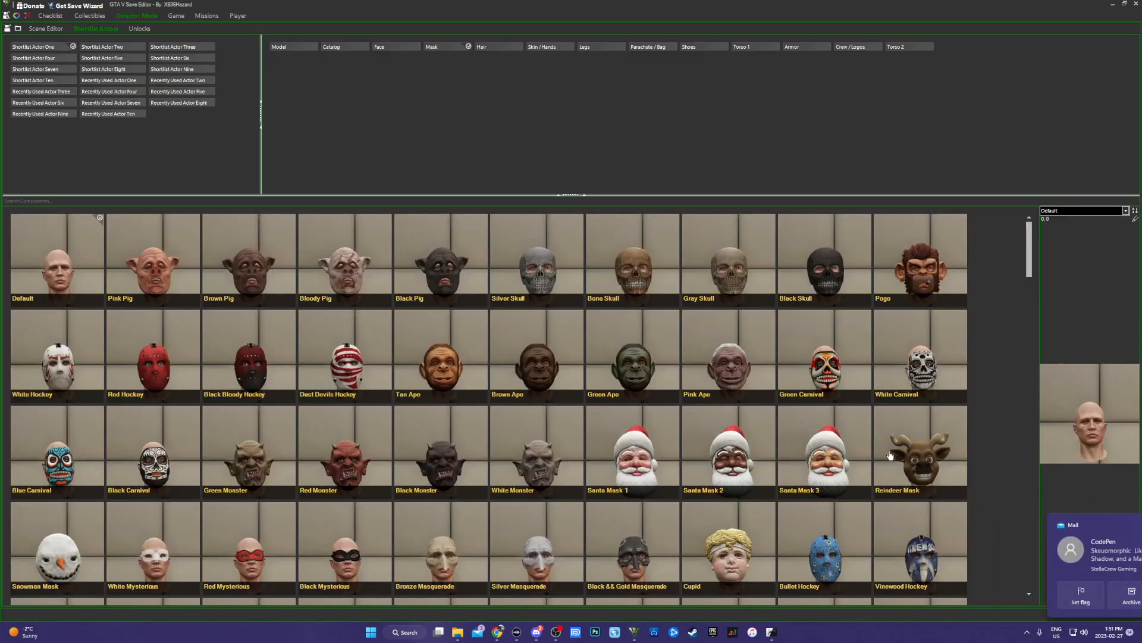
pyautogui.scroll(-1, 456, 418)
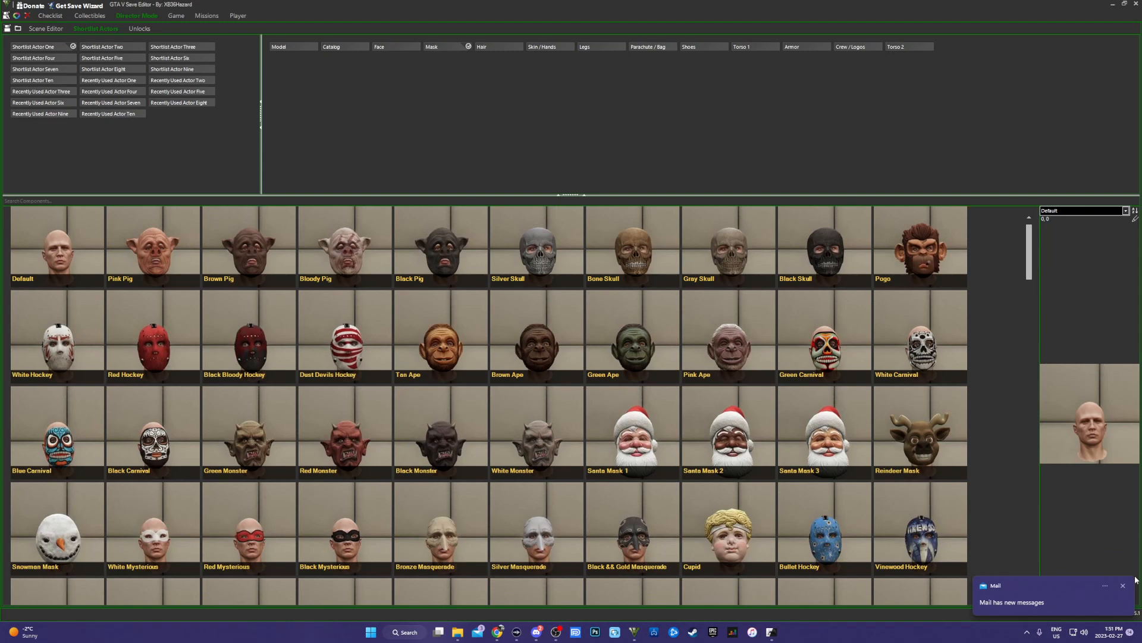
pyautogui.click(1124, 586)
# Step: Check the Default mask's variation choices and its Drawable and Texture settings without changing them
pyautogui.click(1071, 211)
pyautogui.click(1071, 213)
pyautogui.click(1136, 220)
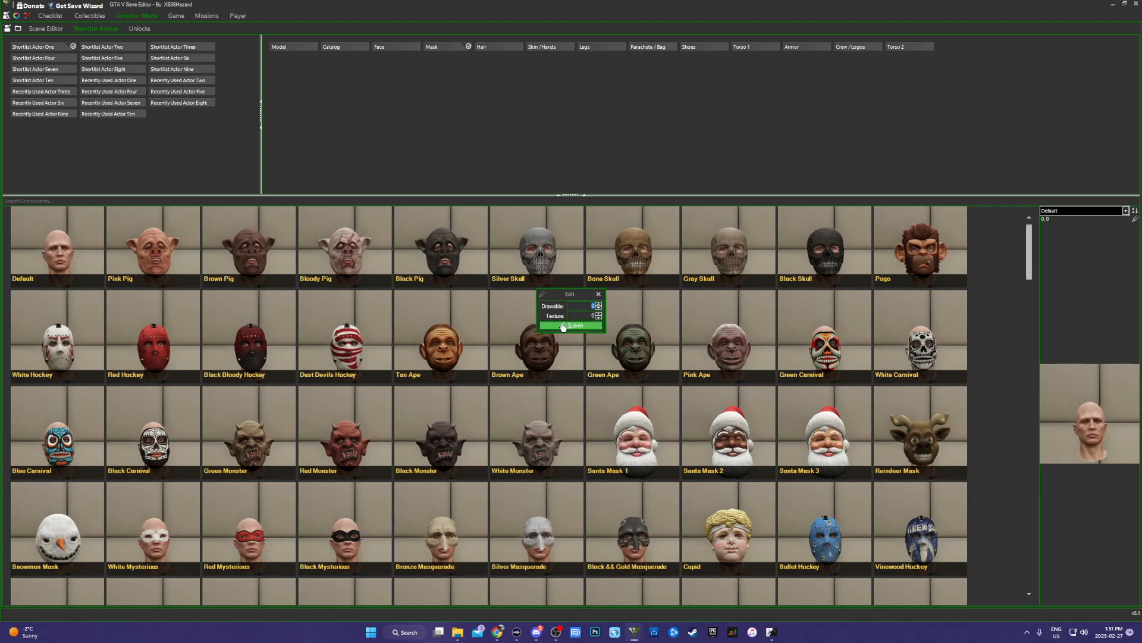
pyautogui.click(598, 294)
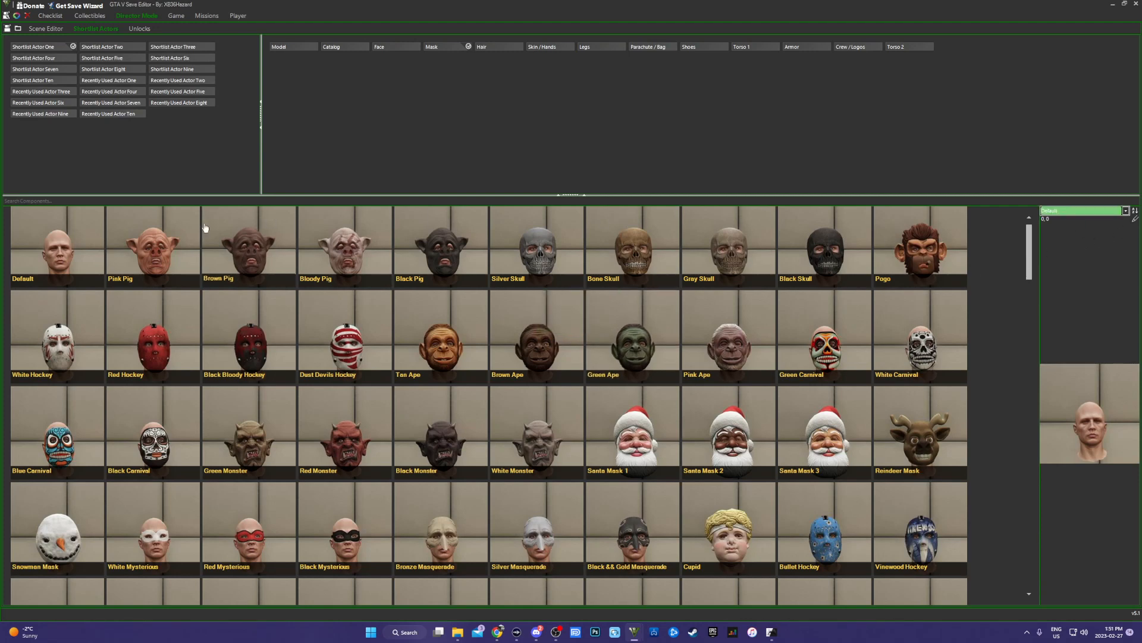
# Step: Search the mask components for "penguin" and apply the first Penguin mask to Shortlist Actor One
pyautogui.click(31, 201)
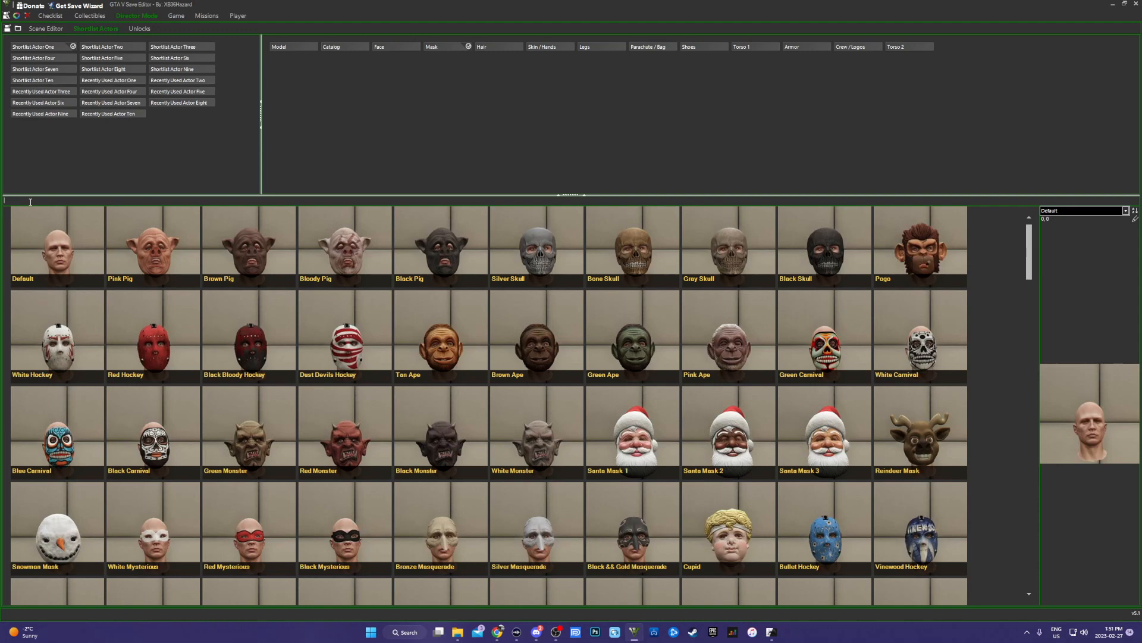
pyautogui.write('penguin')
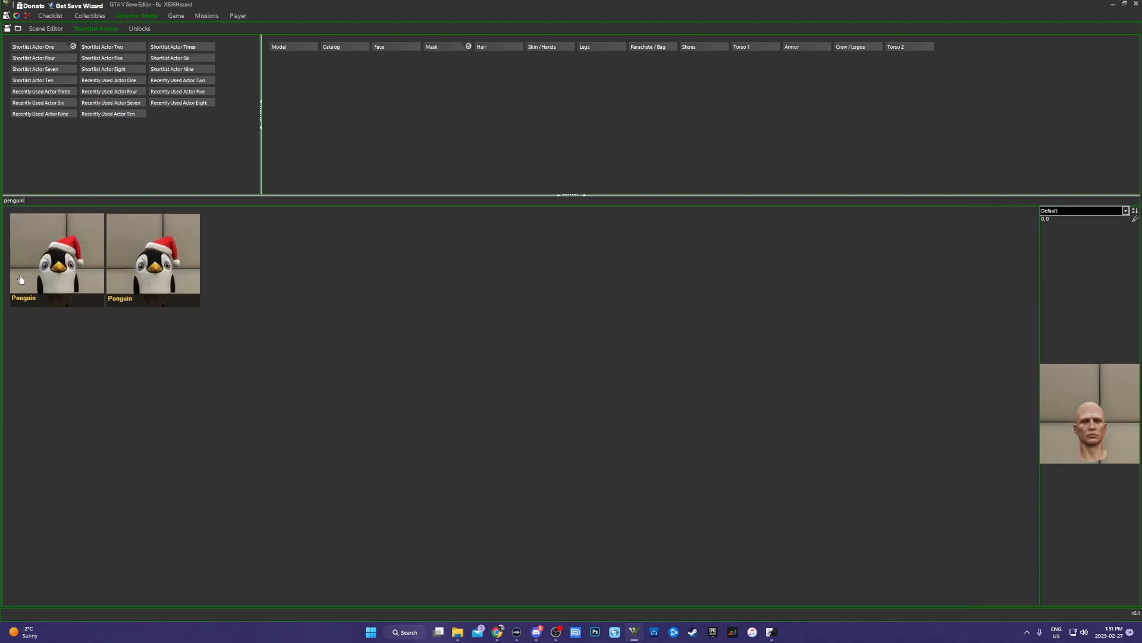
pyautogui.click(62, 281)
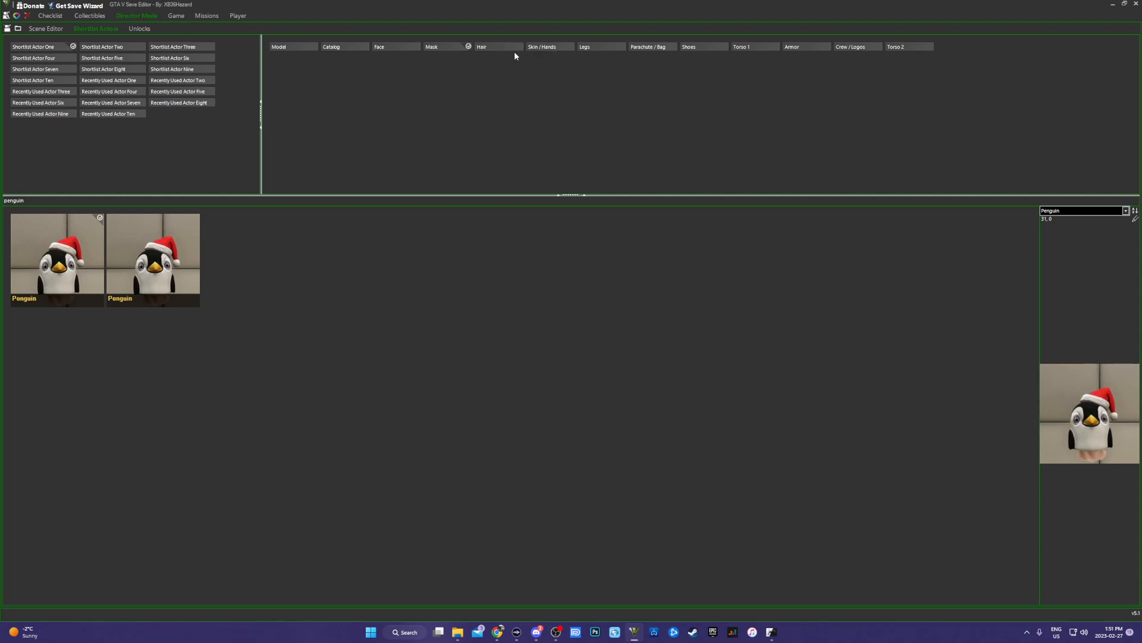
# Step: Browse the Skin / Hands components for Shortlist Actor One and check the Drawable and Texture settings without changing them
pyautogui.click(549, 49)
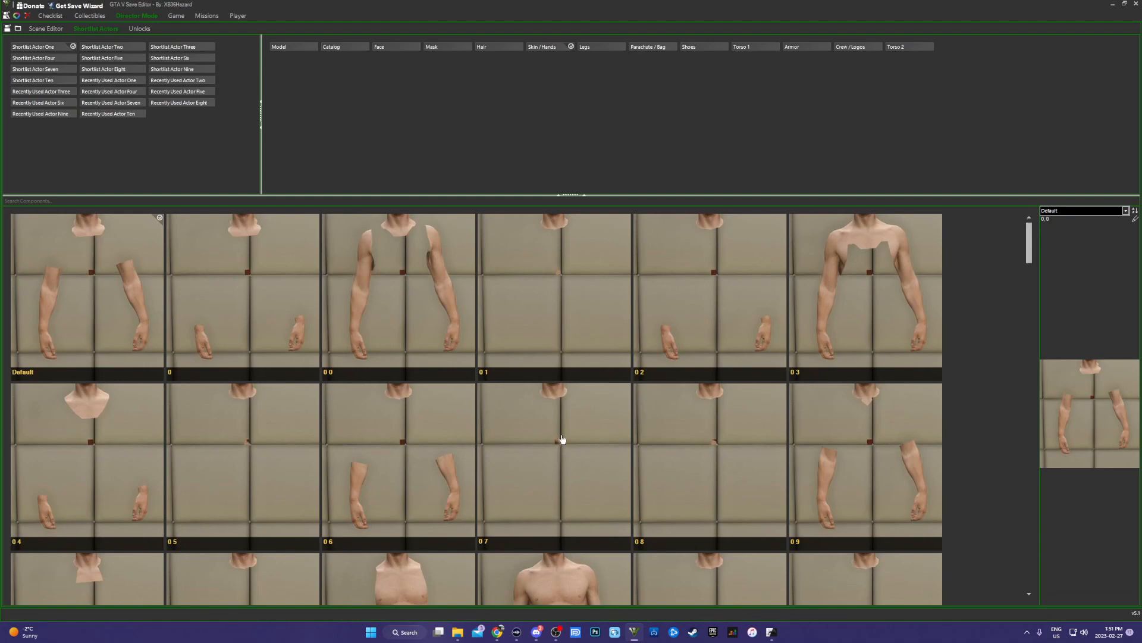
pyautogui.scroll(-1, 976, 327)
pyautogui.moveTo(1029, 254)
pyautogui.mouseDown()
pyautogui.moveTo(1028, 404)
pyautogui.moveTo(1012, 421)
pyautogui.moveTo(1028, 369)
pyautogui.mouseUp()
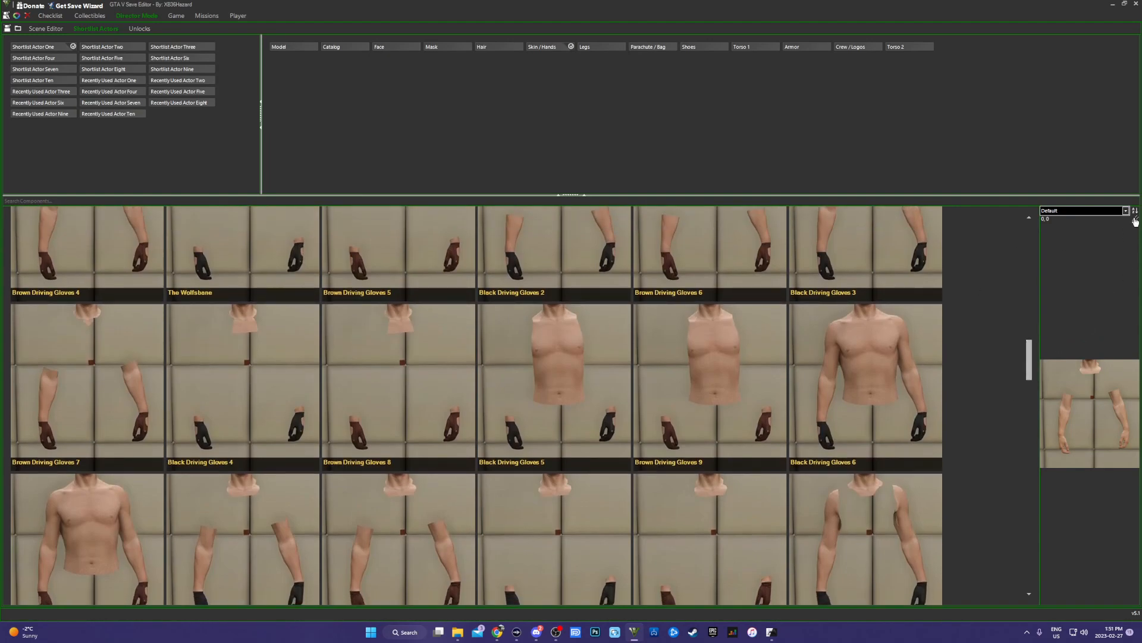
pyautogui.click(1135, 219)
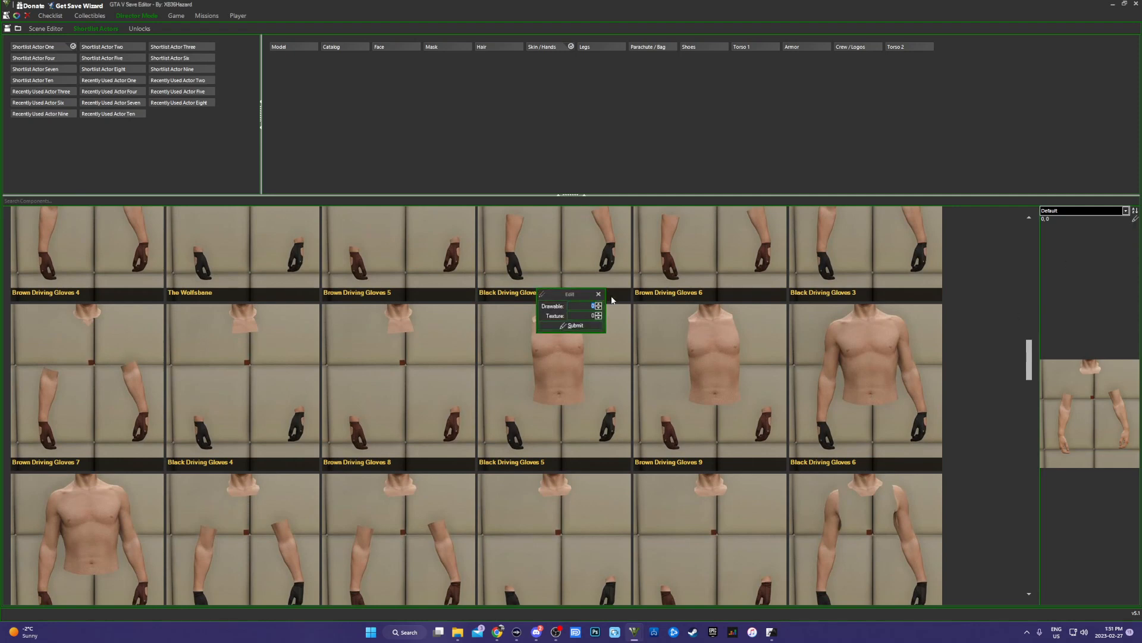
pyautogui.click(1125, 213)
pyautogui.click(598, 294)
# Step: Look through the Skin / Hands name choices and further glove components, keeping the Default selection
pyautogui.click(1126, 211)
pyautogui.scroll(-3, 1083, 351)
pyautogui.scroll(-9, 1091, 373)
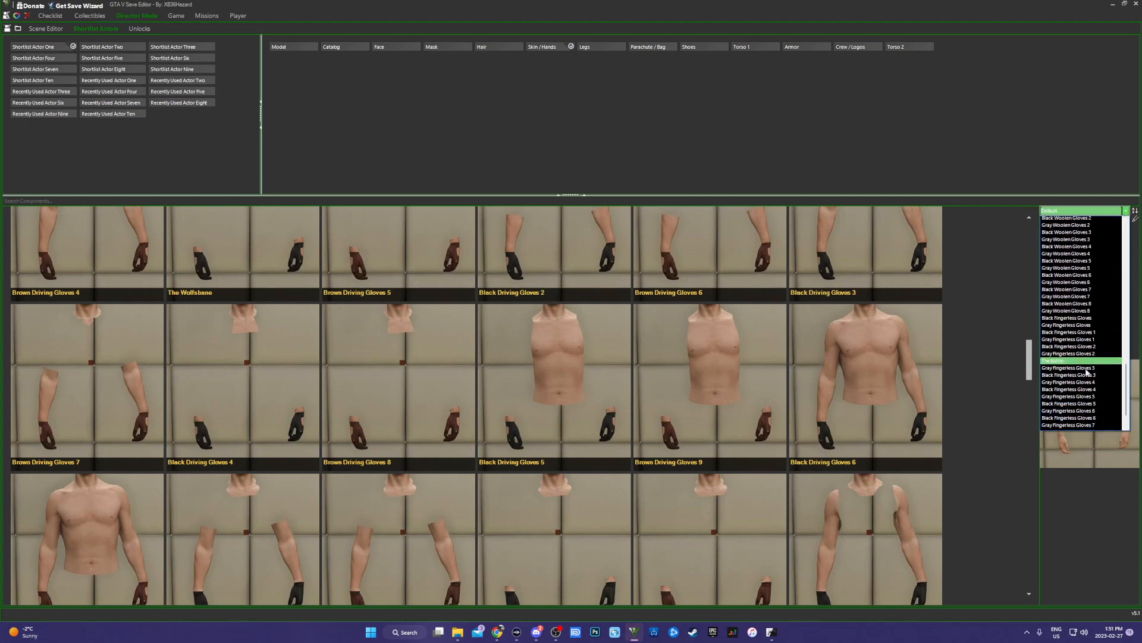
pyautogui.click(992, 333)
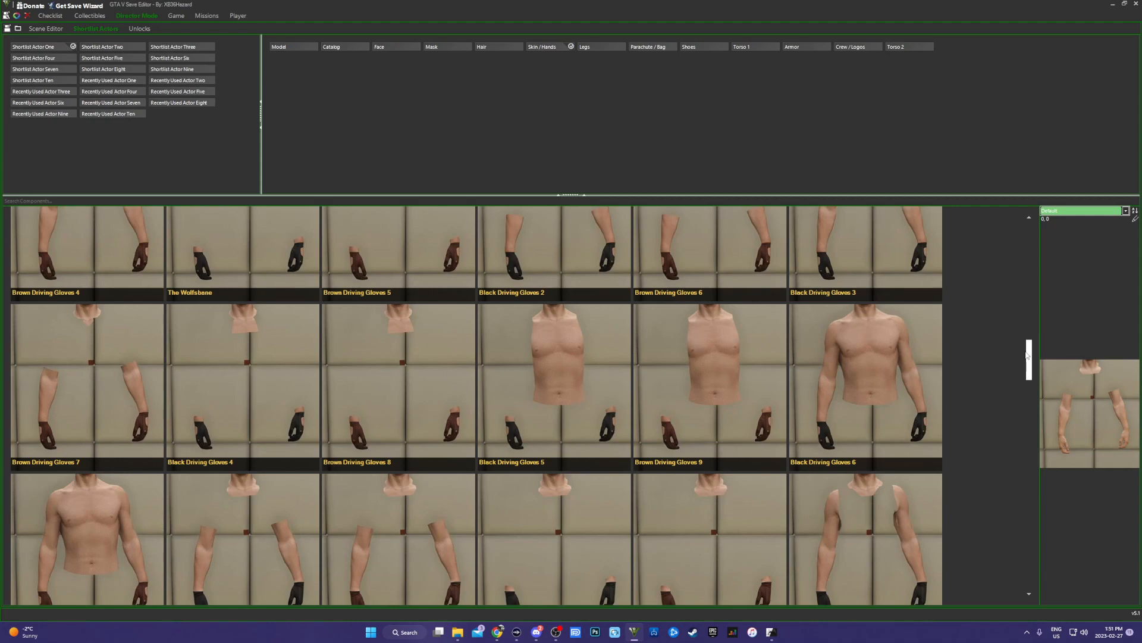
pyautogui.scroll(-2, 1029, 360)
pyautogui.click(34, 202)
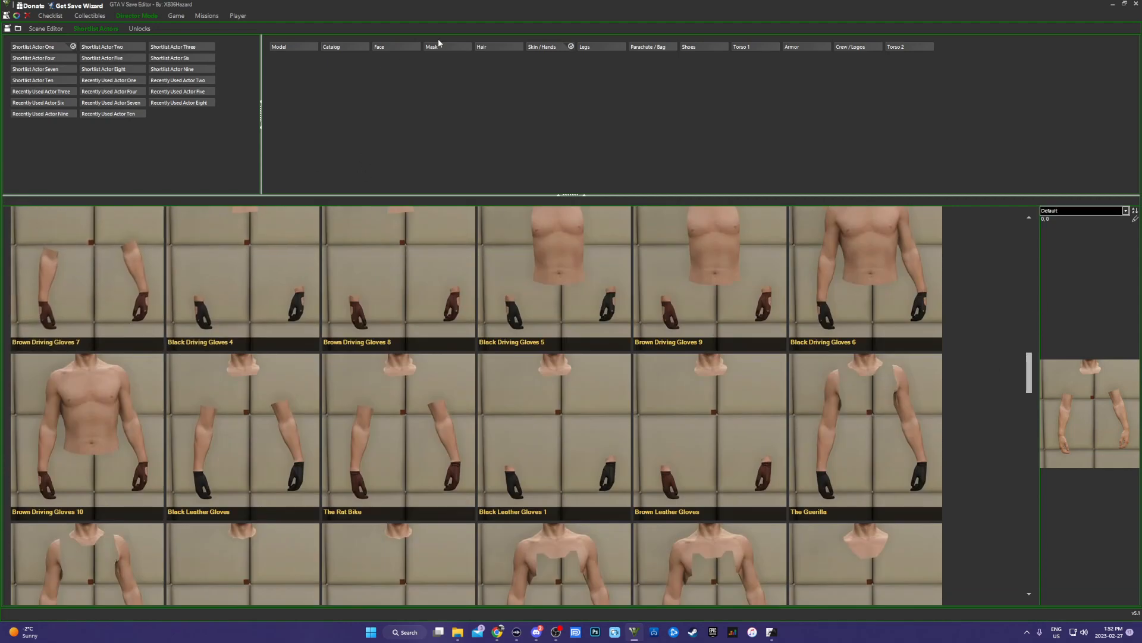
# Step: Browse the Legs components for Shortlist Actor One, from the regular fit jeans down to the boxer shorts
pyautogui.click(606, 49)
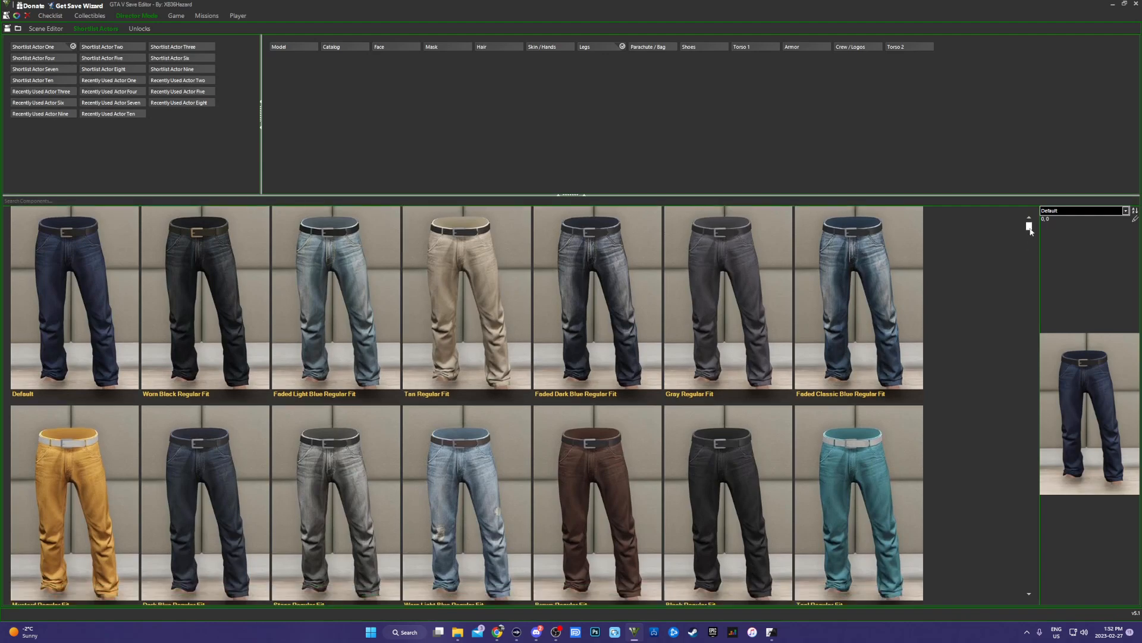
pyautogui.moveTo(1030, 230); pyautogui.dragTo(1029, 580)
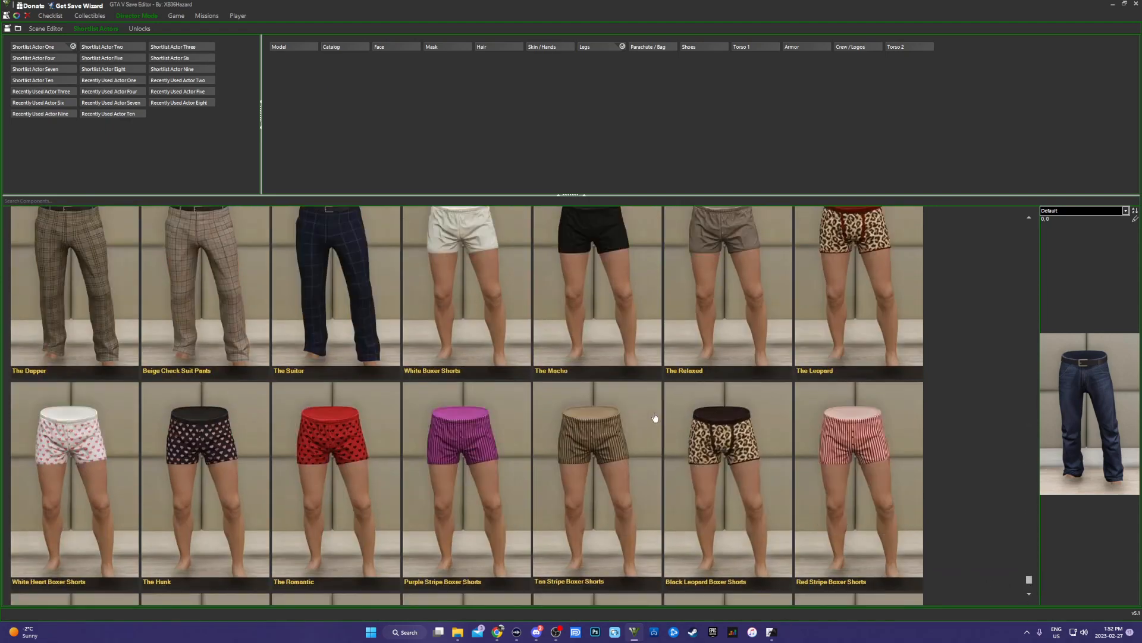
pyautogui.scroll(-1, 654, 417)
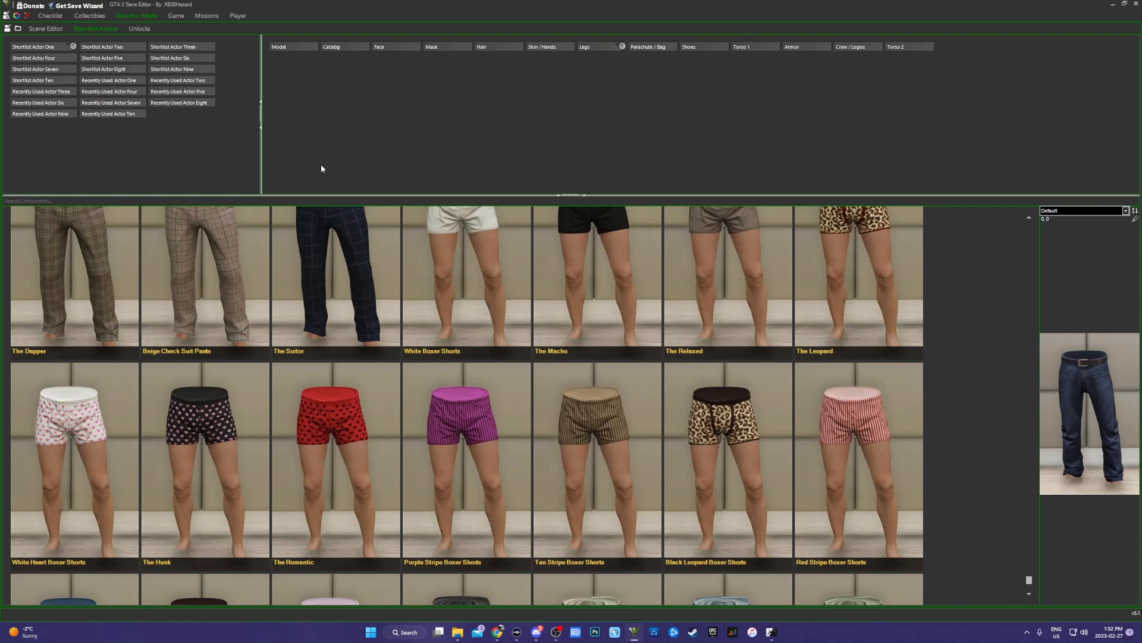
# Step: Review the Director Mode unlocks by category and unlock the Cat, Chicken Hawk, Cormorant, Crow and Hen
pyautogui.click(142, 33)
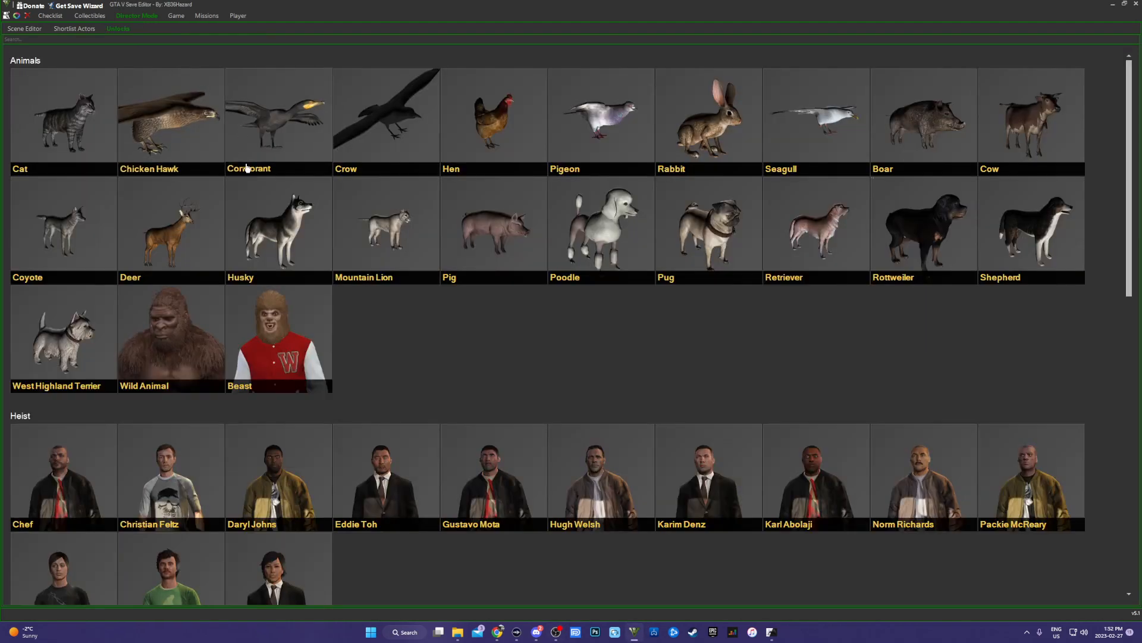
pyautogui.scroll(-3, 104, 145)
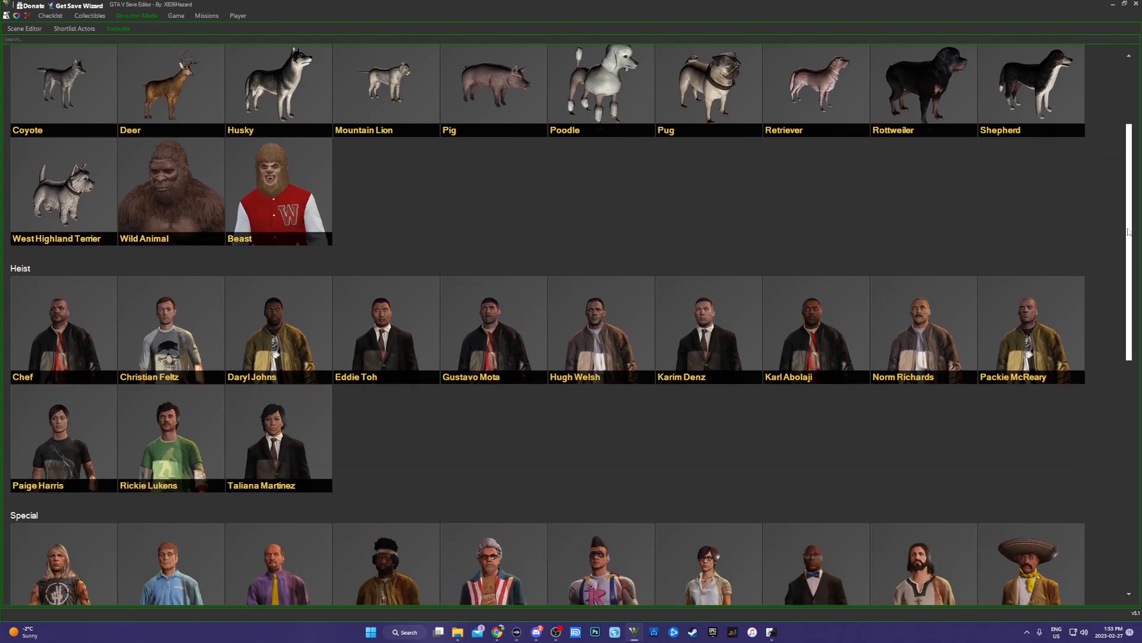
pyautogui.moveTo(1129, 226); pyautogui.dragTo(1137, 463)
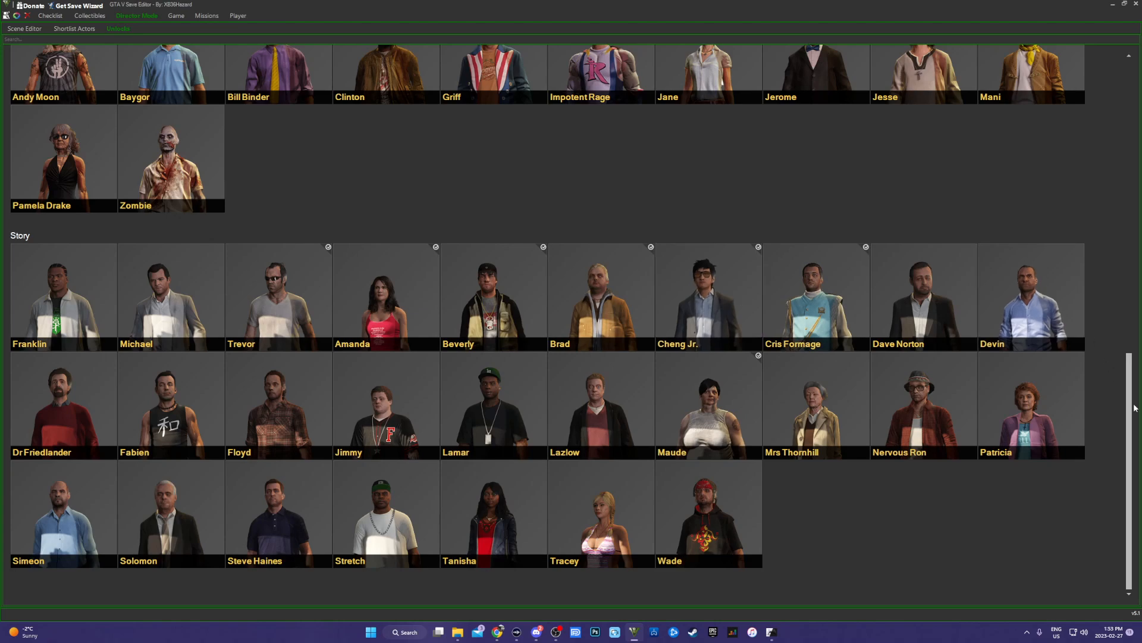
pyautogui.moveTo(1129, 470); pyautogui.dragTo(1130, 176)
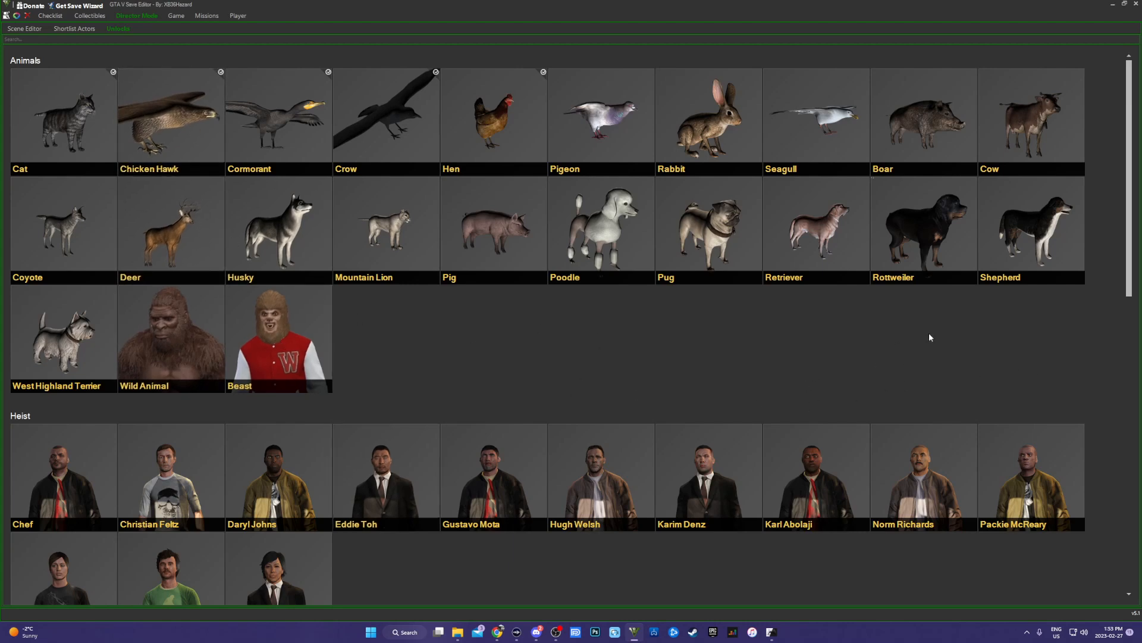
pyautogui.click(82, 38)
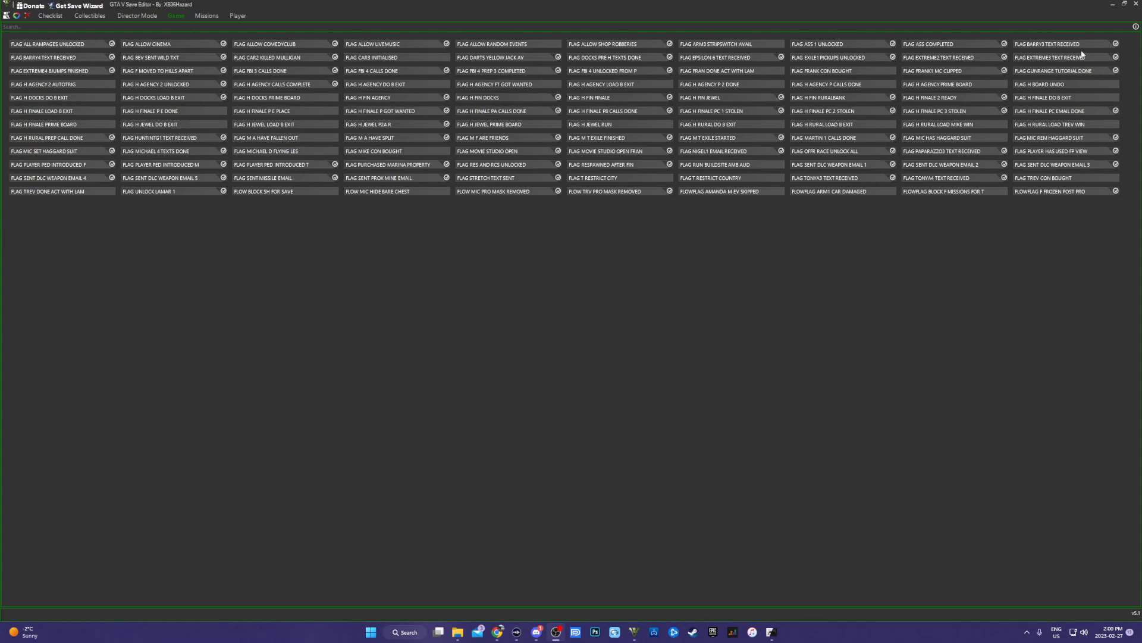
# Step: Toggle the game flags FLAG H JEWEL LOAD B EXIT, FLAG H FINALE P E PLACE and FLAG H DOCKS PRIME BOARD
pyautogui.click(1137, 28)
pyautogui.moveTo(1136, 28)
pyautogui.click(298, 125)
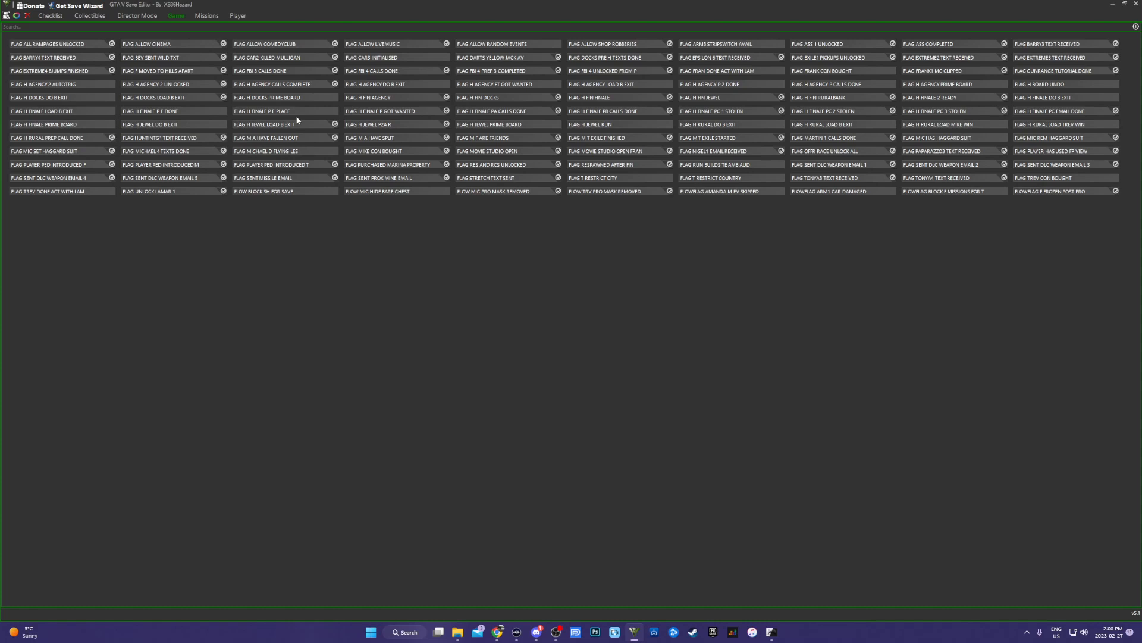
pyautogui.click(297, 113)
pyautogui.click(298, 98)
# Step: Look over the Prologue mission's map, switch to the Strangers / Freaks missions and return to the Main missions
pyautogui.click(203, 18)
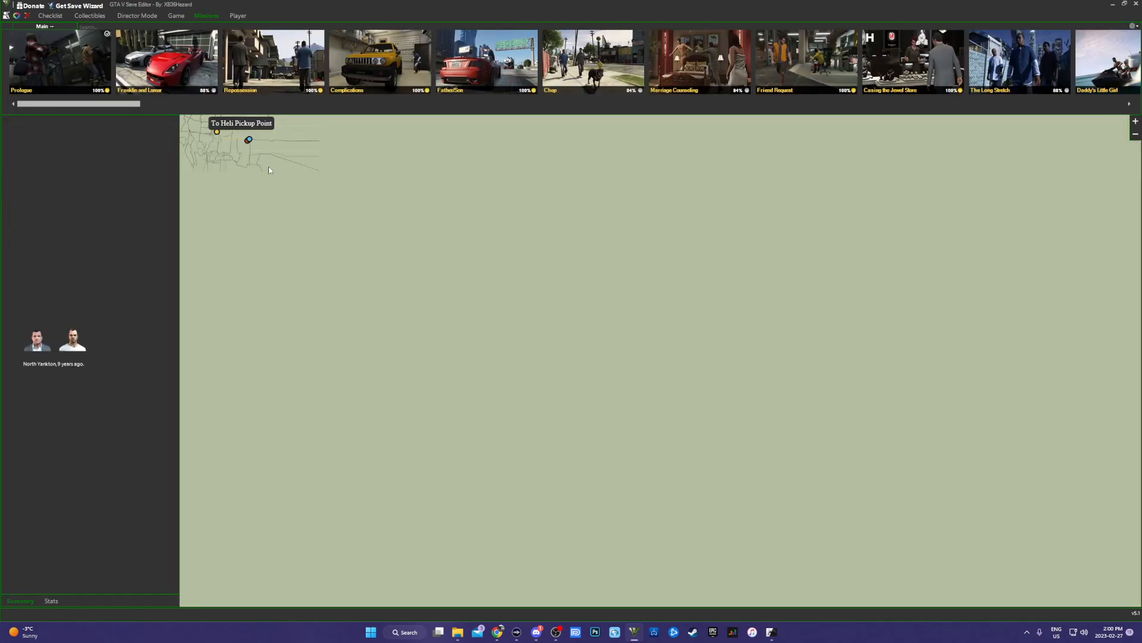
pyautogui.moveTo(269, 170); pyautogui.dragTo(357, 288)
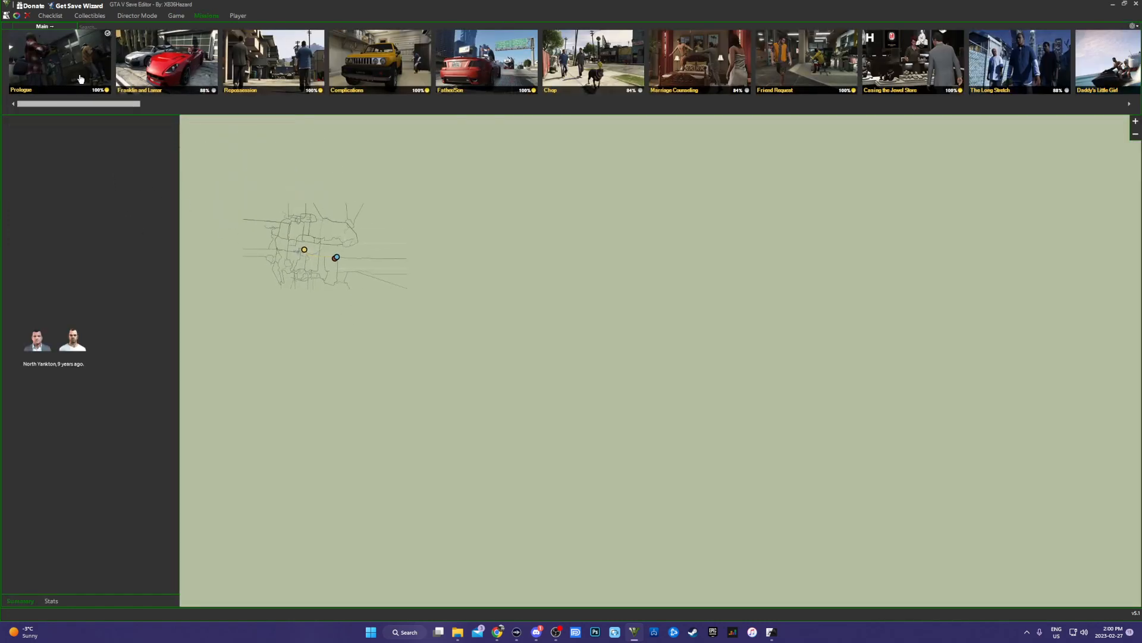
pyautogui.click(45, 27)
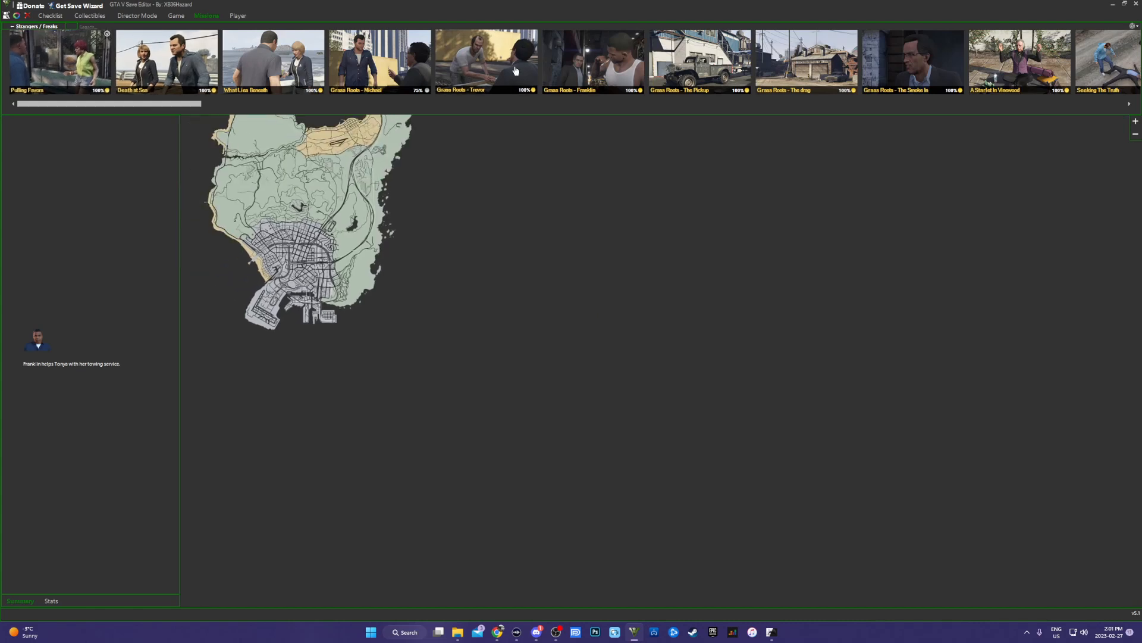
pyautogui.click(40, 27)
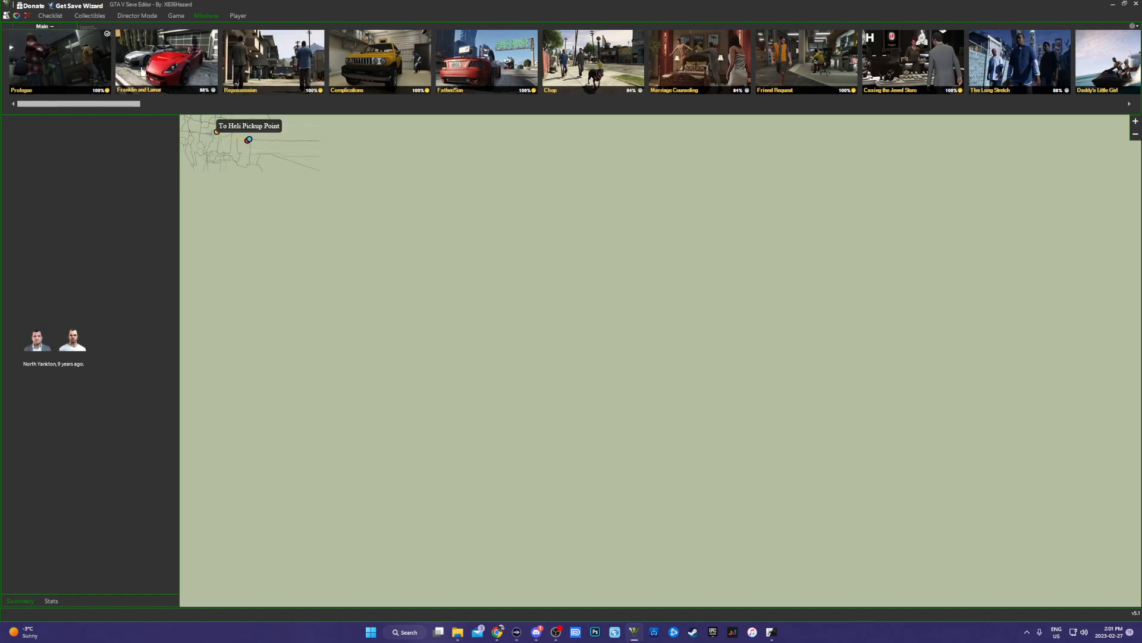
pyautogui.moveTo(268, 158); pyautogui.dragTo(341, 341)
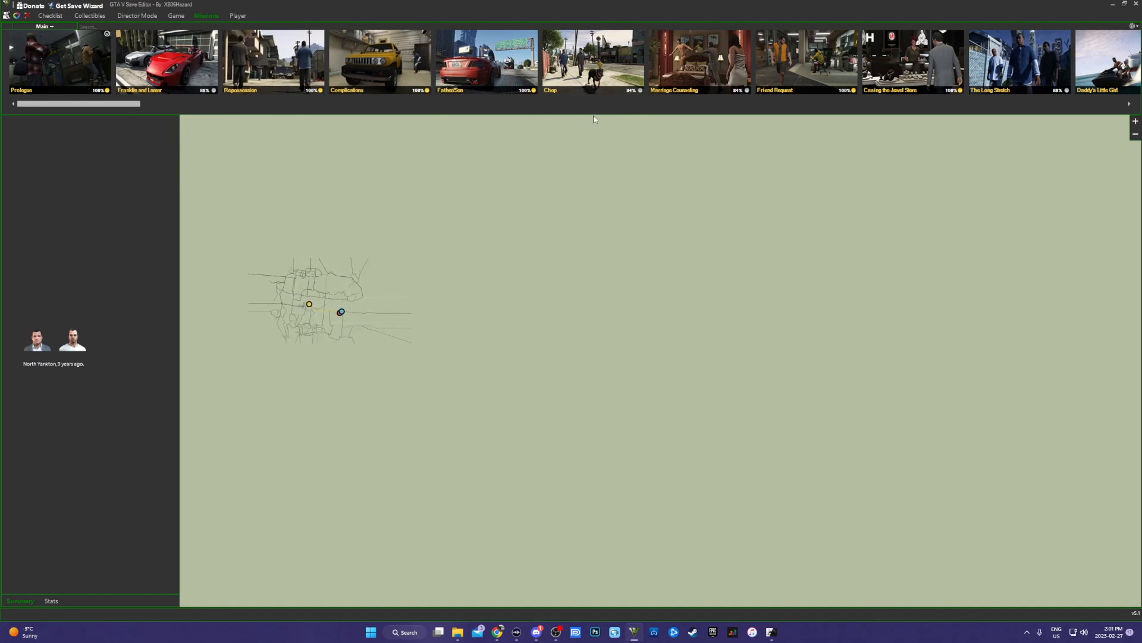
# Step: Mark the Not a Scratch objective of the Marriage Counseling mission as completed and save the change
pyautogui.click(702, 64)
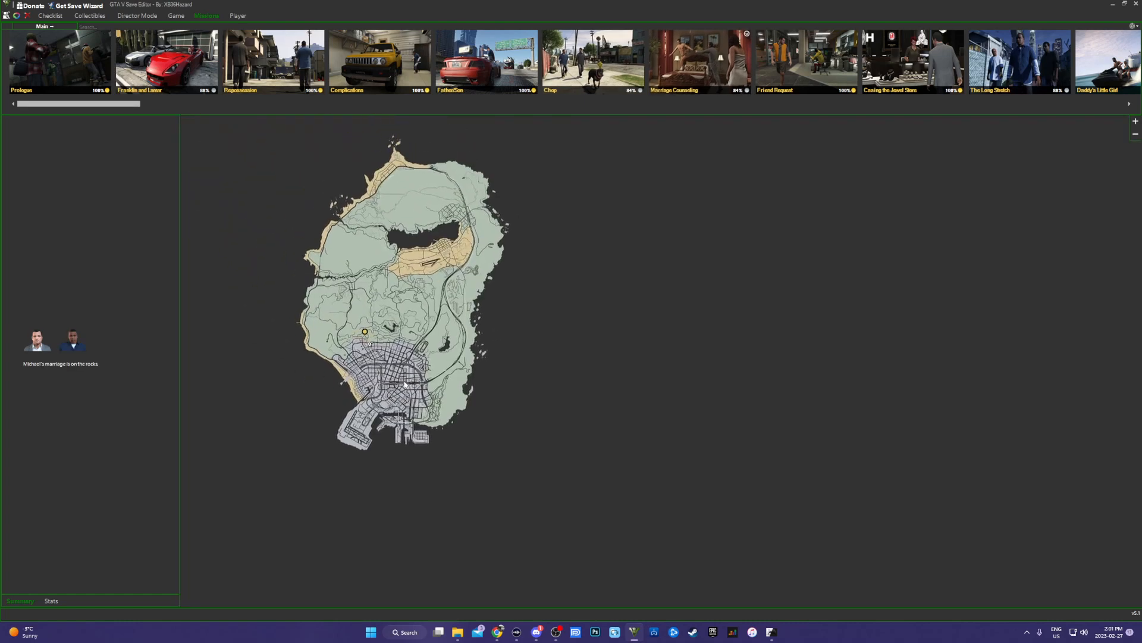
pyautogui.click(1138, 122)
pyautogui.moveTo(381, 219)
pyautogui.mouseDown()
pyautogui.moveTo(459, 373)
pyautogui.moveTo(501, 375)
pyautogui.mouseUp()
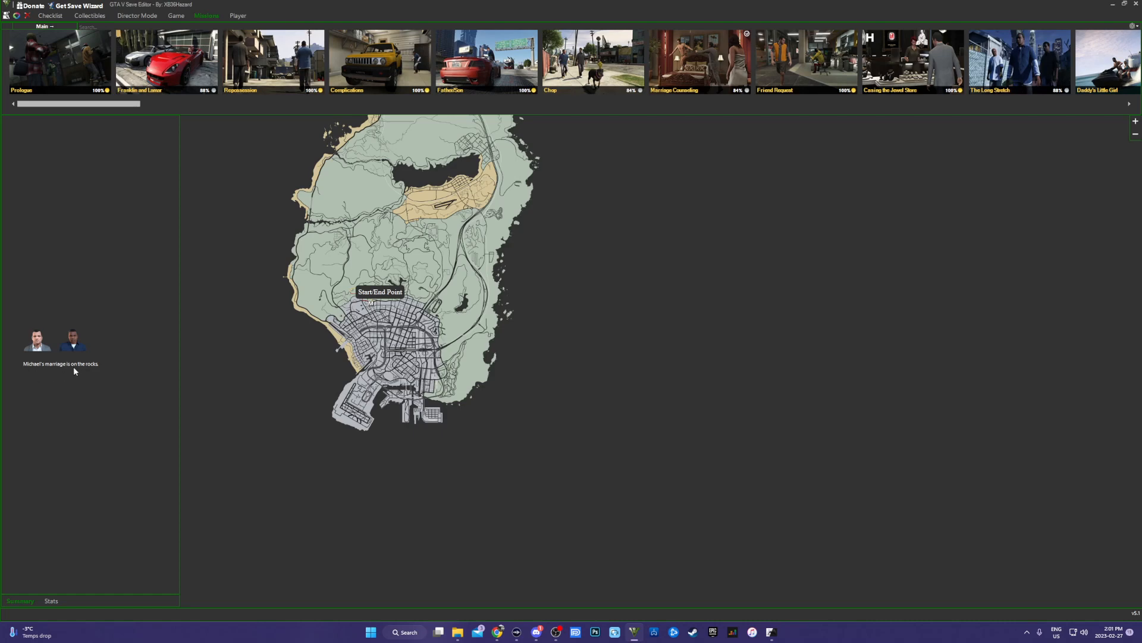
pyautogui.click(54, 601)
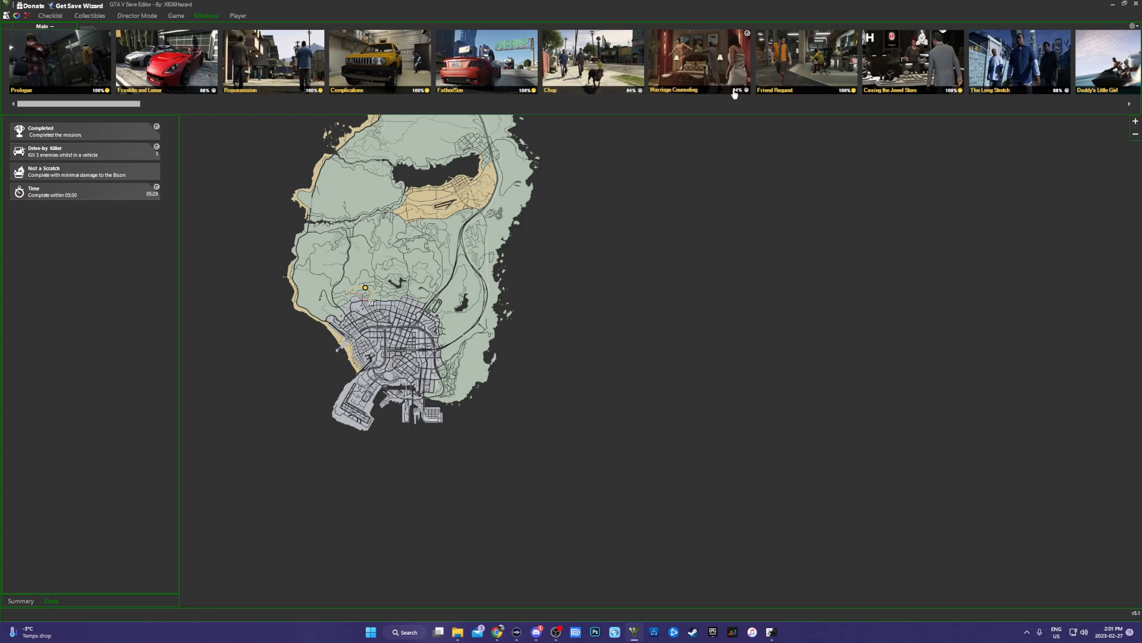
pyautogui.click(53, 176)
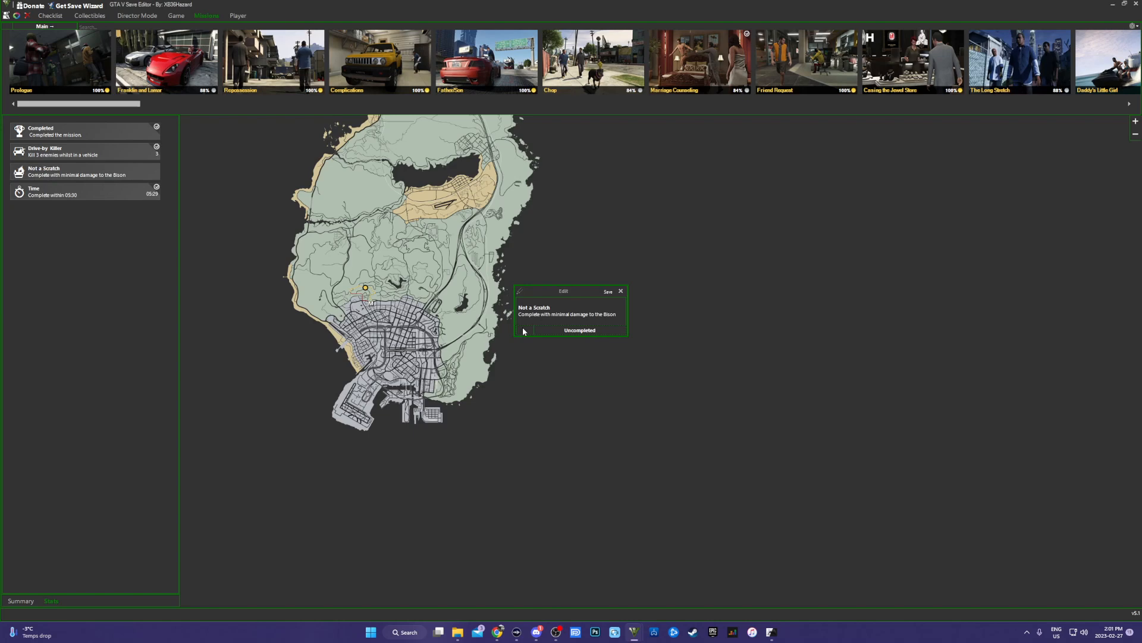
pyautogui.click(565, 330)
pyautogui.click(606, 292)
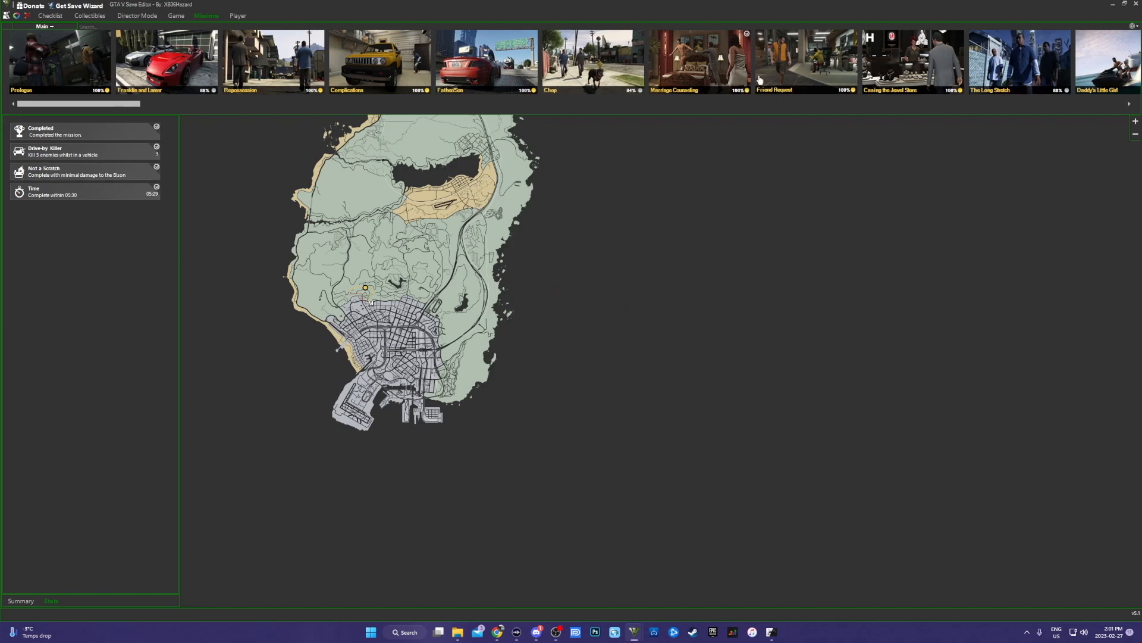
# Step: Mark the Chop mission's Not a Scratch objective for Lamar's van as completed and save it
pyautogui.click(592, 60)
pyautogui.click(71, 198)
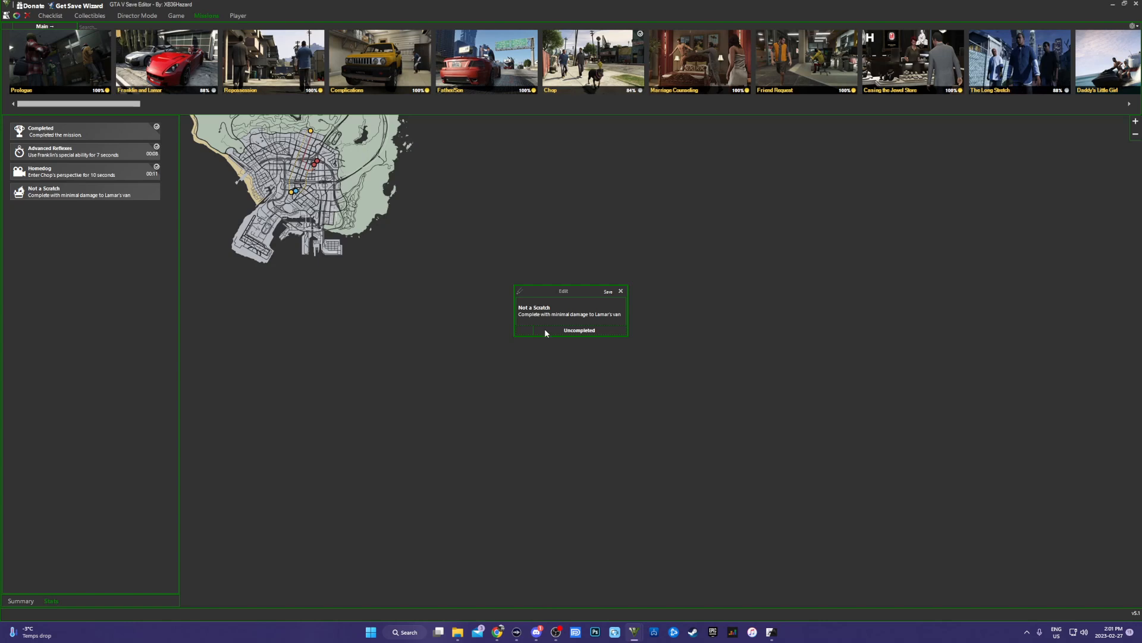
pyautogui.click(591, 332)
pyautogui.click(609, 293)
# Step: Examine the Chop mission's map markers, browse further along the main missions and view Chop's summary
pyautogui.moveTo(334, 204); pyautogui.dragTo(409, 340)
pyautogui.moveTo(389, 263)
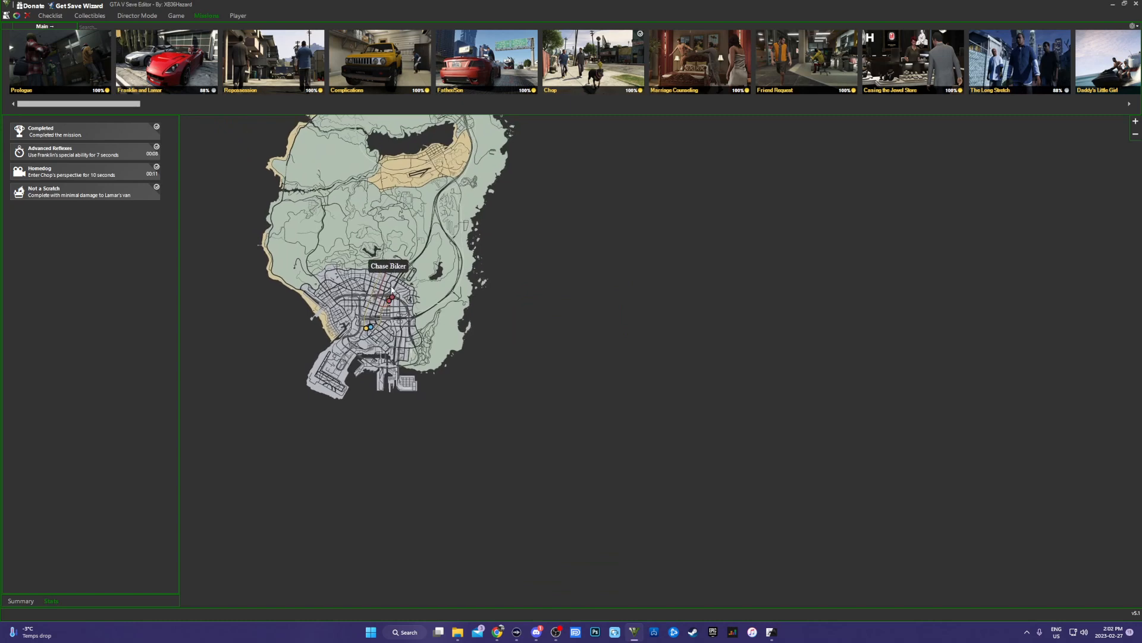
pyautogui.moveTo(369, 333)
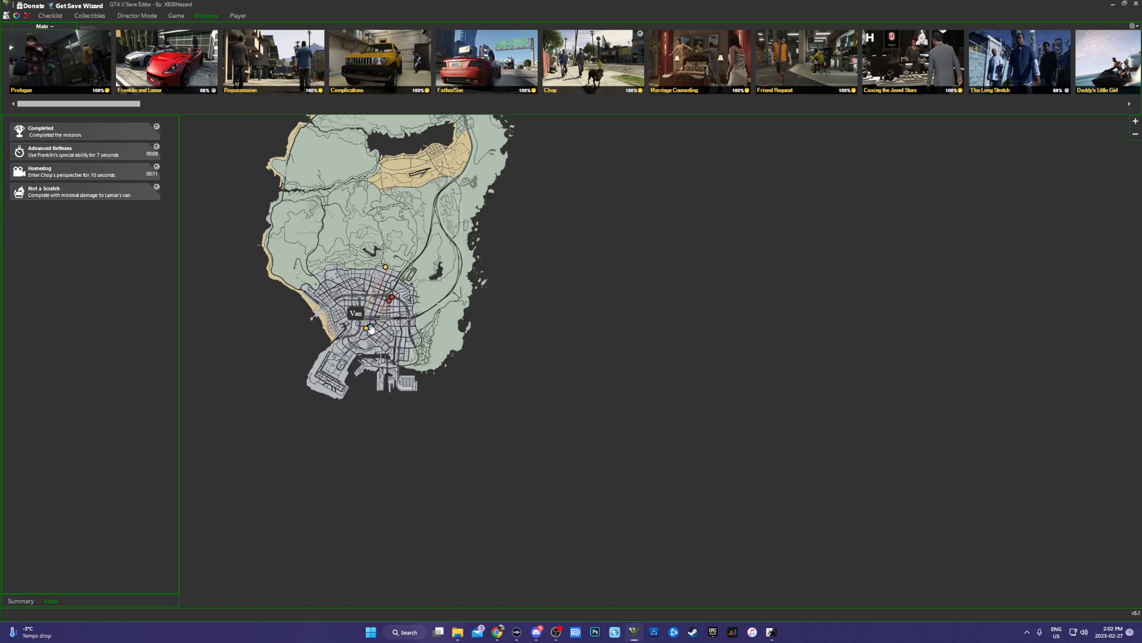
pyautogui.moveTo(391, 306)
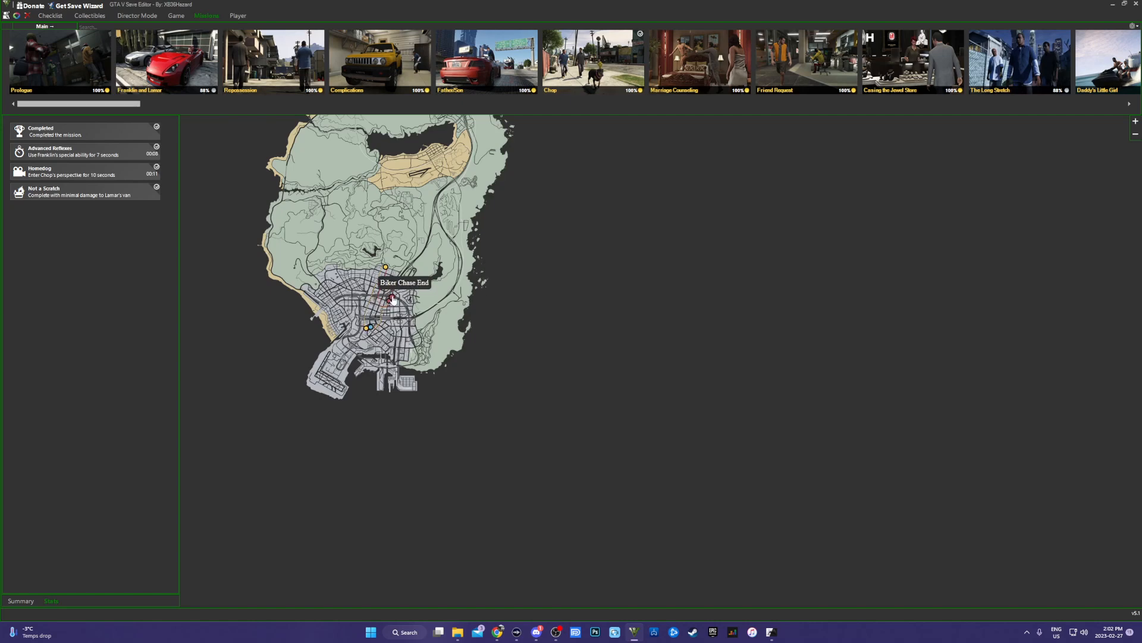
pyautogui.click(1135, 122)
pyautogui.moveTo(386, 219); pyautogui.dragTo(432, 376)
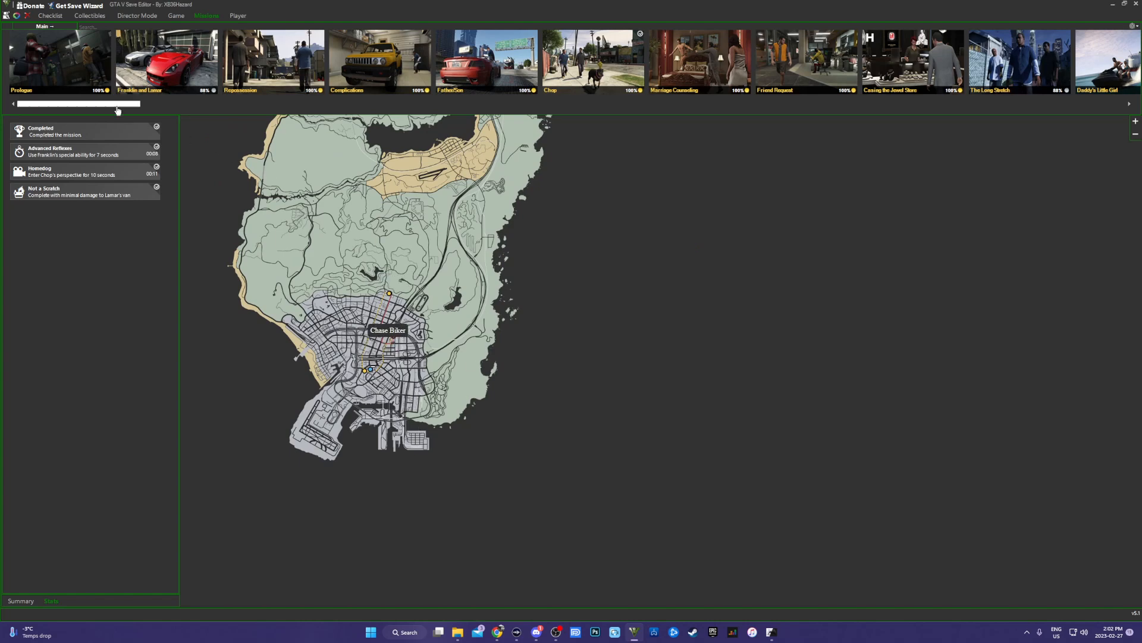
pyautogui.moveTo(107, 104); pyautogui.dragTo(321, 105)
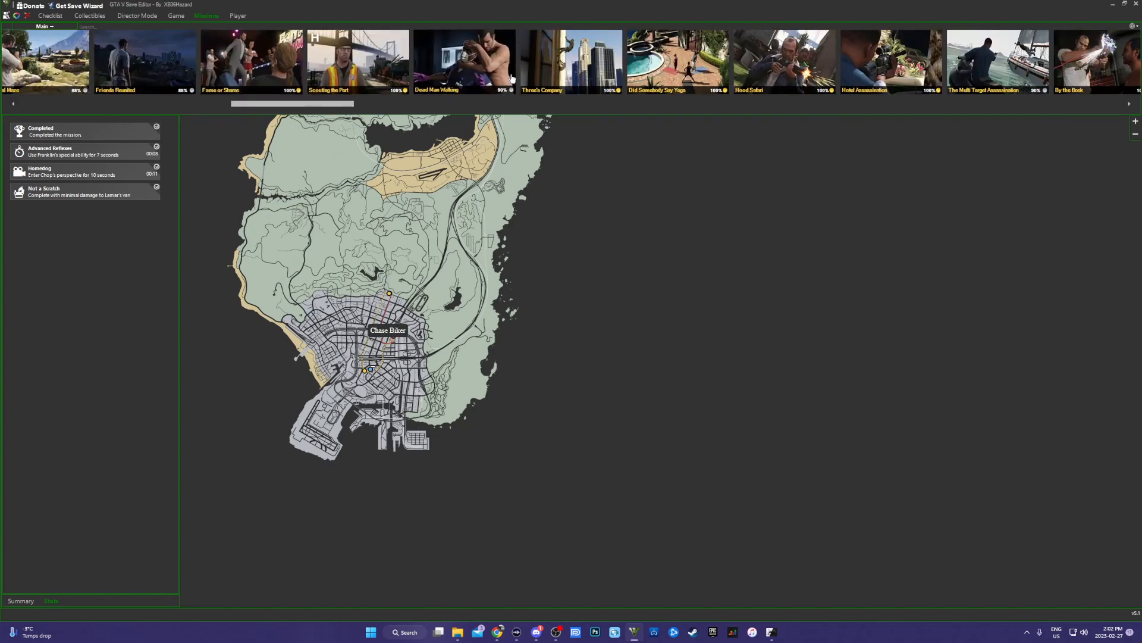
pyautogui.click(24, 600)
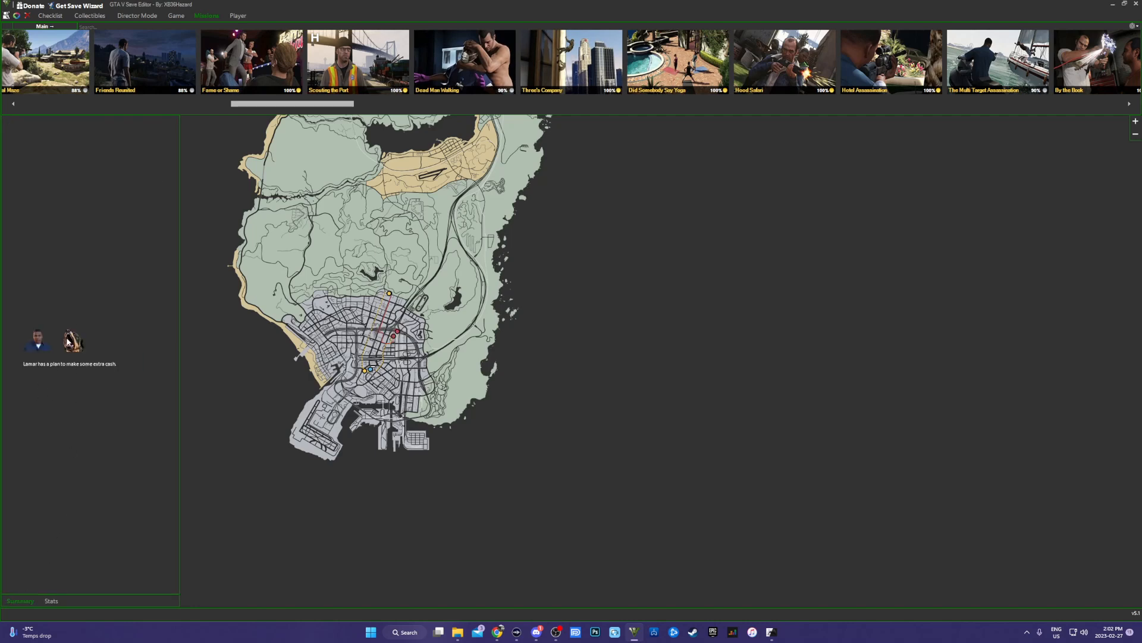
# Step: View the objective stats of the Chop mission and of Three's Company
pyautogui.click(51, 600)
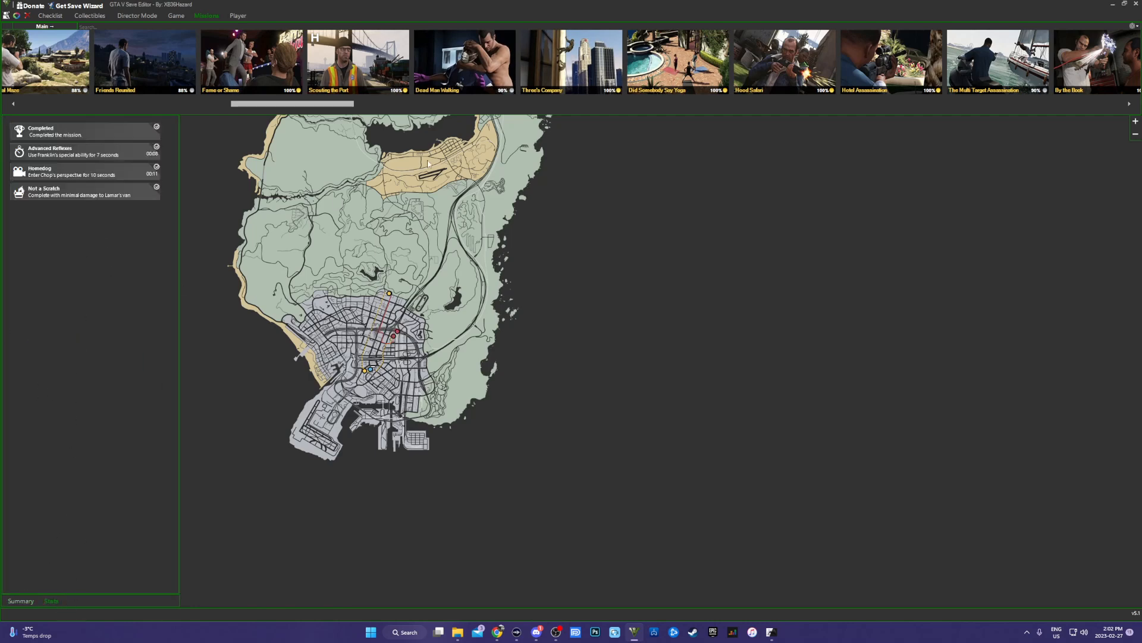
pyautogui.click(572, 62)
pyautogui.click(553, 85)
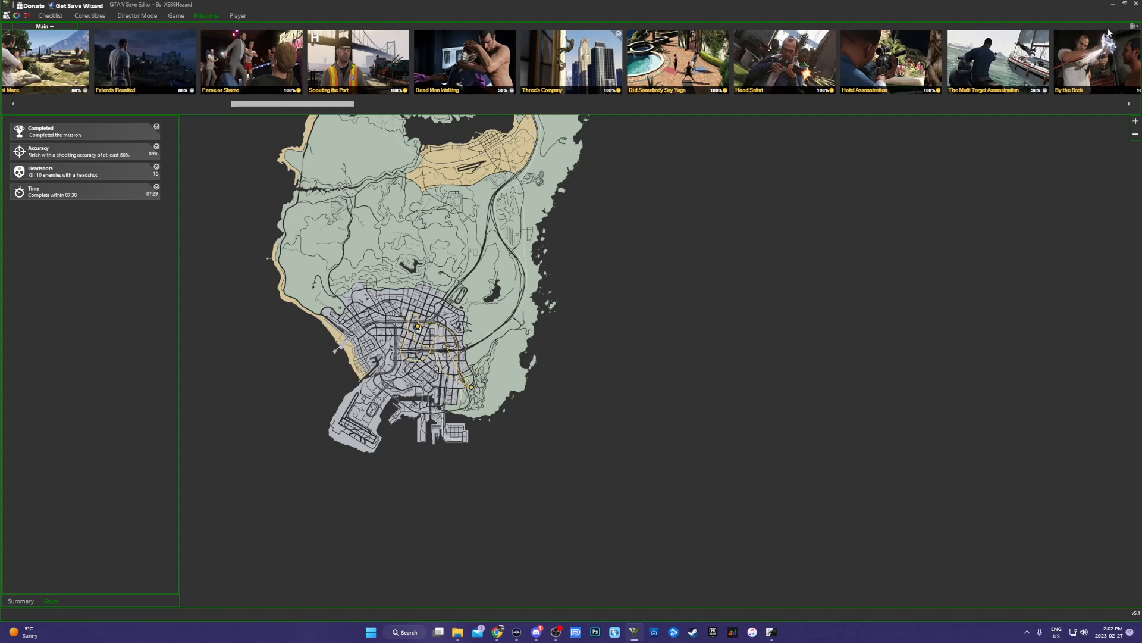
# Step: Show the unknown missions in the Main mission list and hide them again
pyautogui.click(1136, 27)
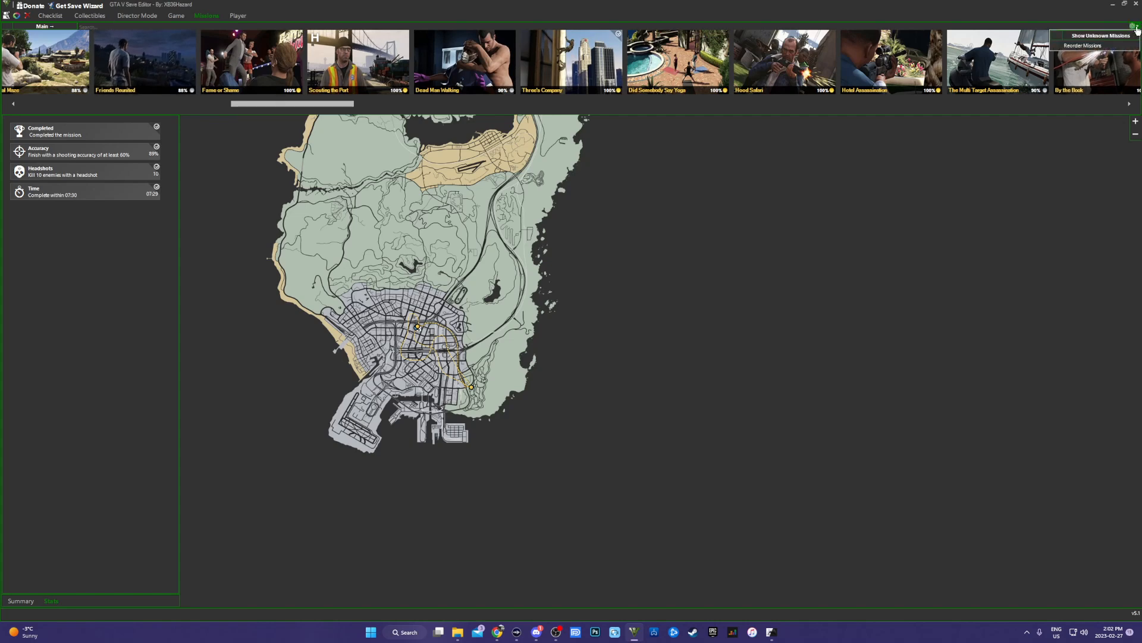
pyautogui.click(1068, 37)
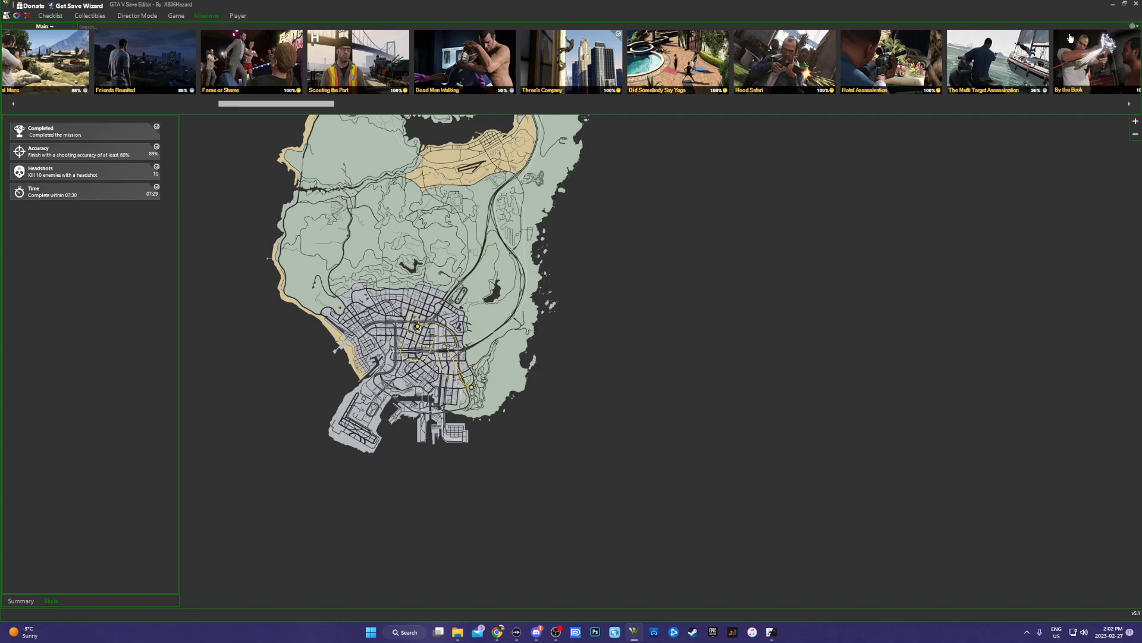
pyautogui.click(1133, 28)
pyautogui.click(1089, 35)
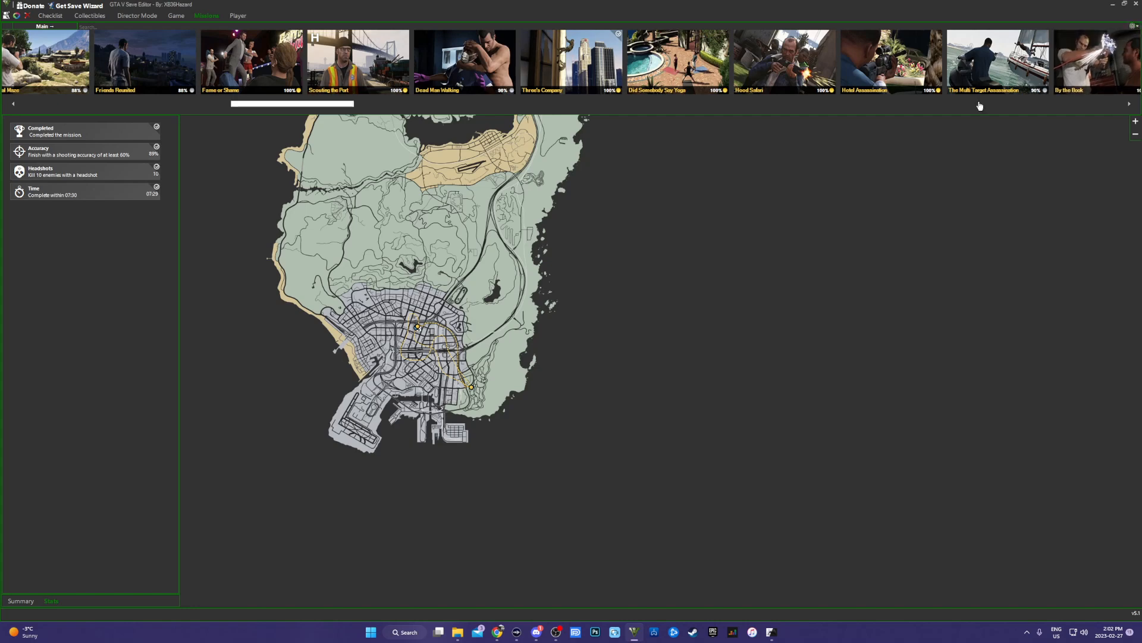
# Step: Switch to the Strangers / Freaks missions, browse to Risk Assessment and view its objectives
pyautogui.click(53, 26)
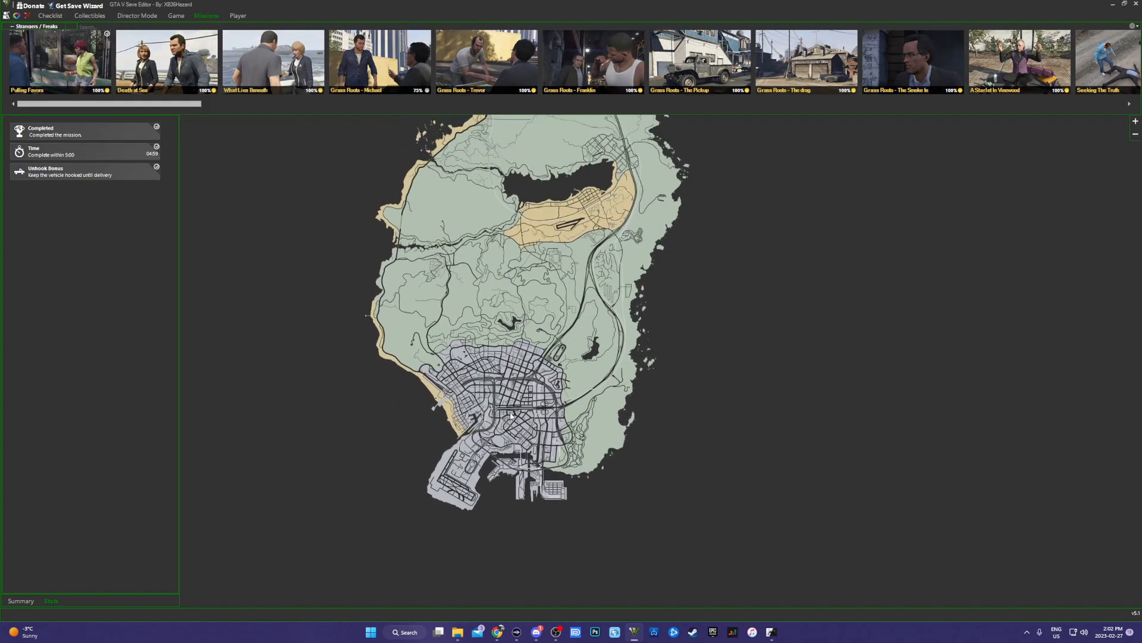
pyautogui.moveTo(181, 109); pyautogui.dragTo(277, 110)
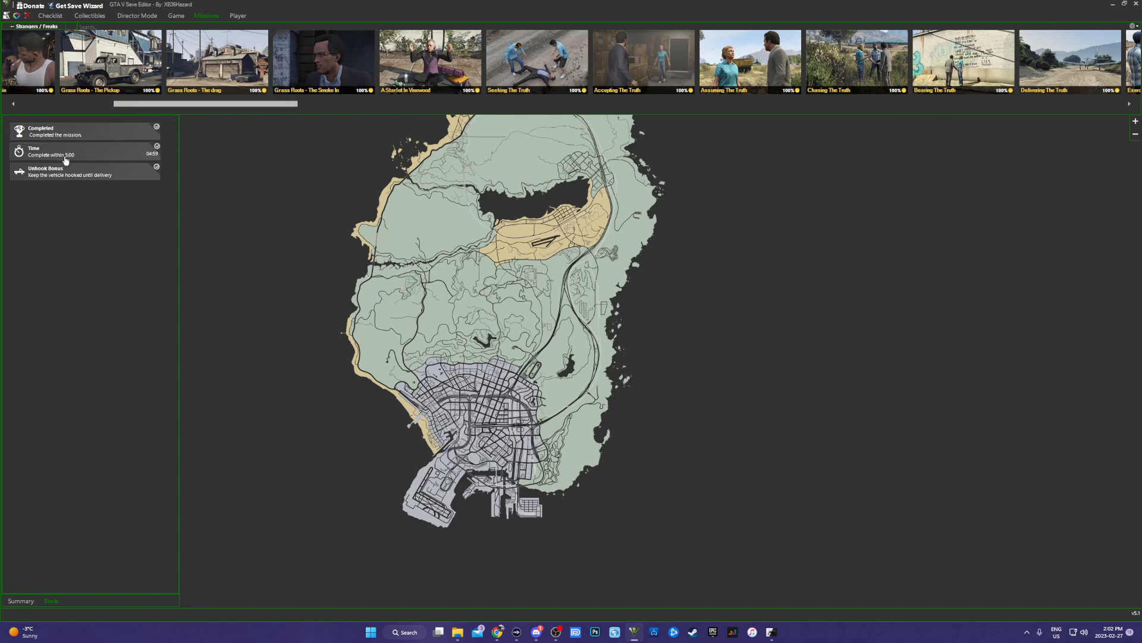
pyautogui.moveTo(194, 105); pyautogui.dragTo(325, 105)
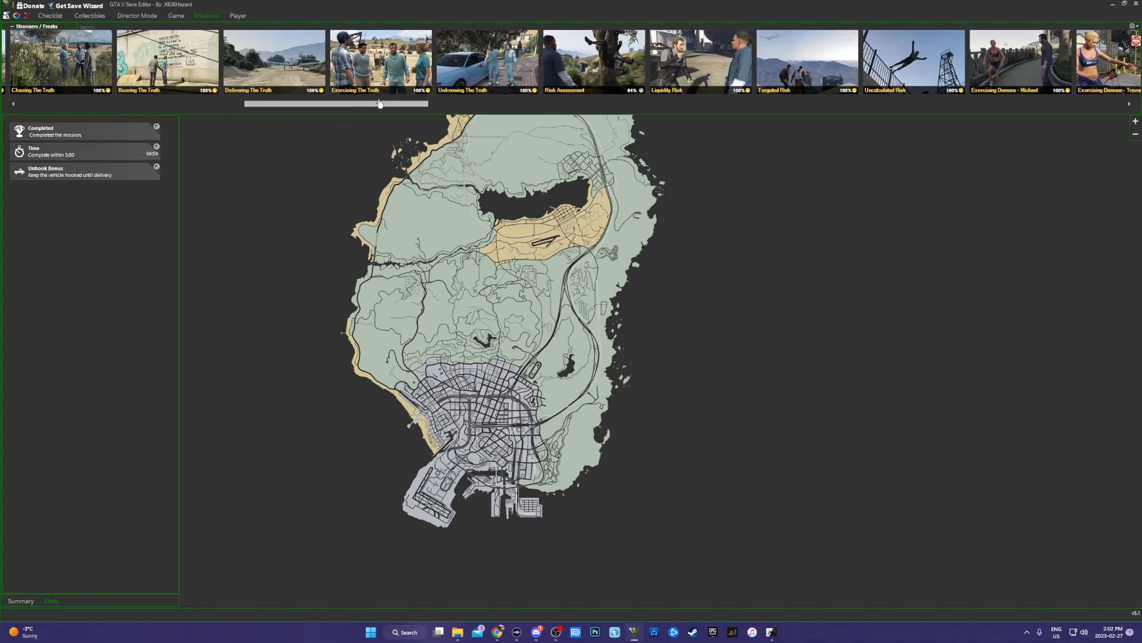
pyautogui.click(582, 61)
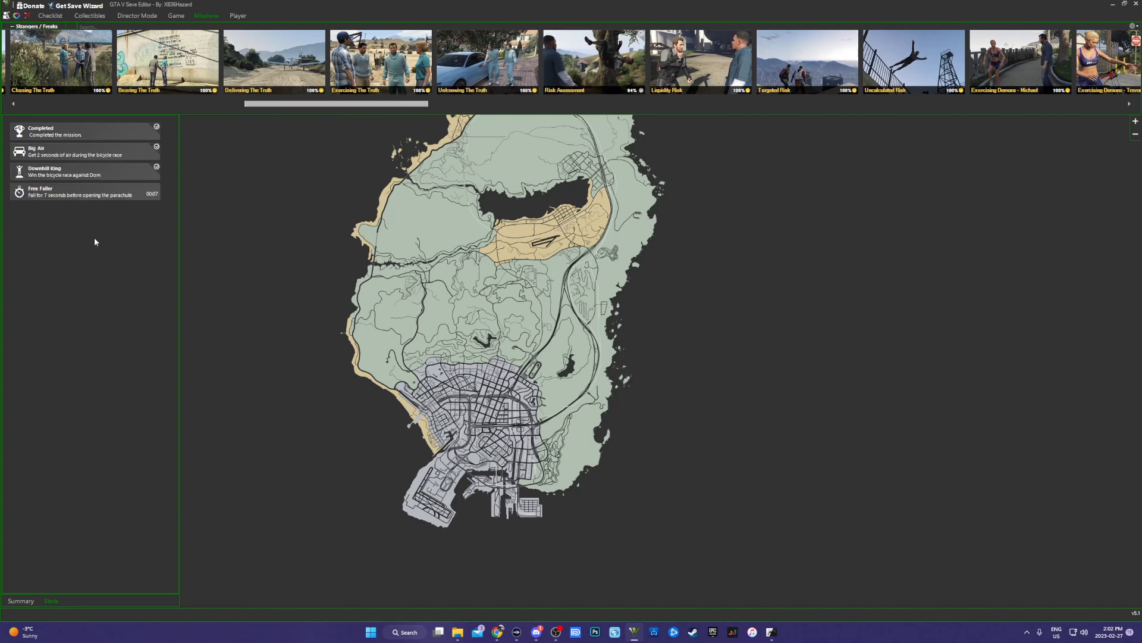
# Step: Edit the Free Faller time of the Risk Assessment mission, entering 6 for the seconds, save it, then reopen the objective and save again
pyautogui.click(63, 194)
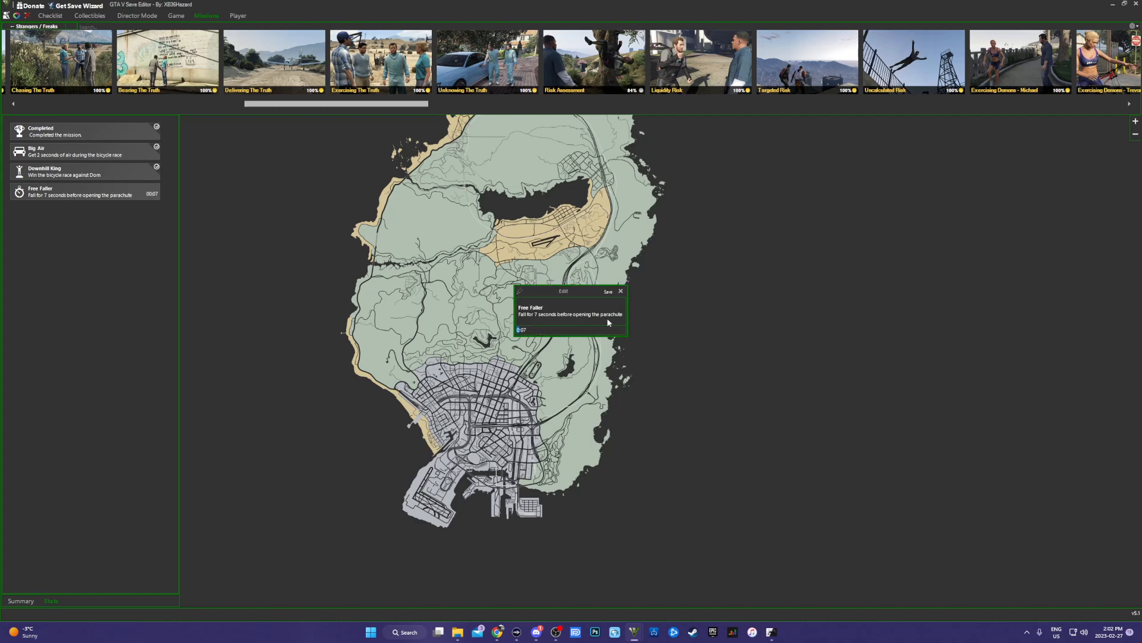
pyautogui.click(525, 330)
pyautogui.write('6')
pyautogui.click(608, 292)
pyautogui.click(129, 197)
pyautogui.click(526, 332)
pyautogui.click(607, 291)
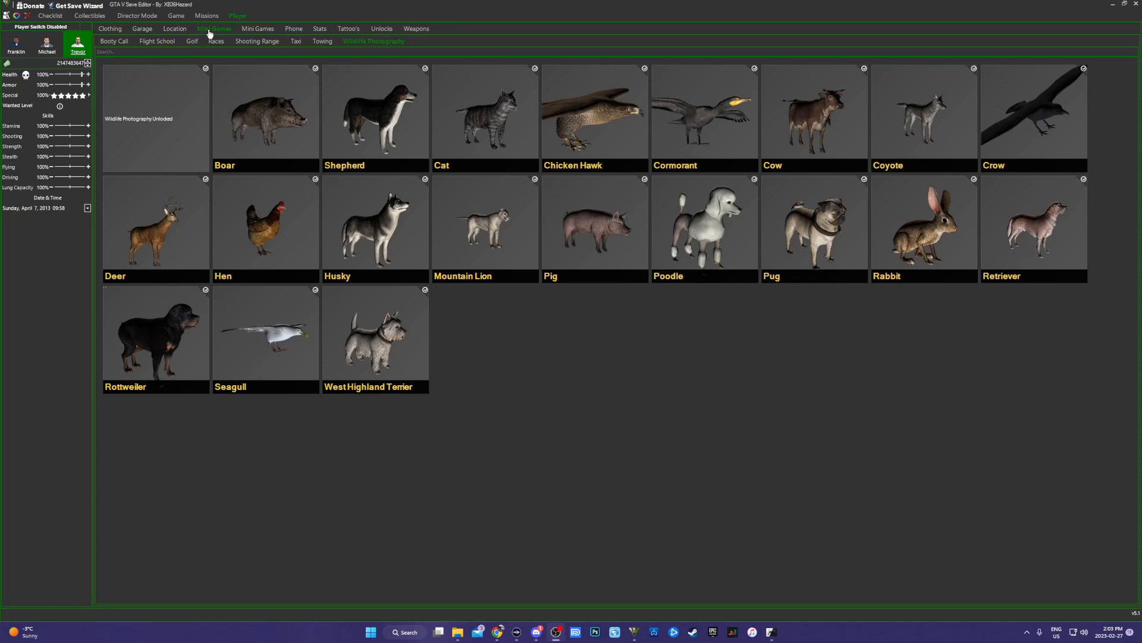
# Step: Look over Trevor's clothing, covering the saved outfits and the list of available character models
pyautogui.click(110, 29)
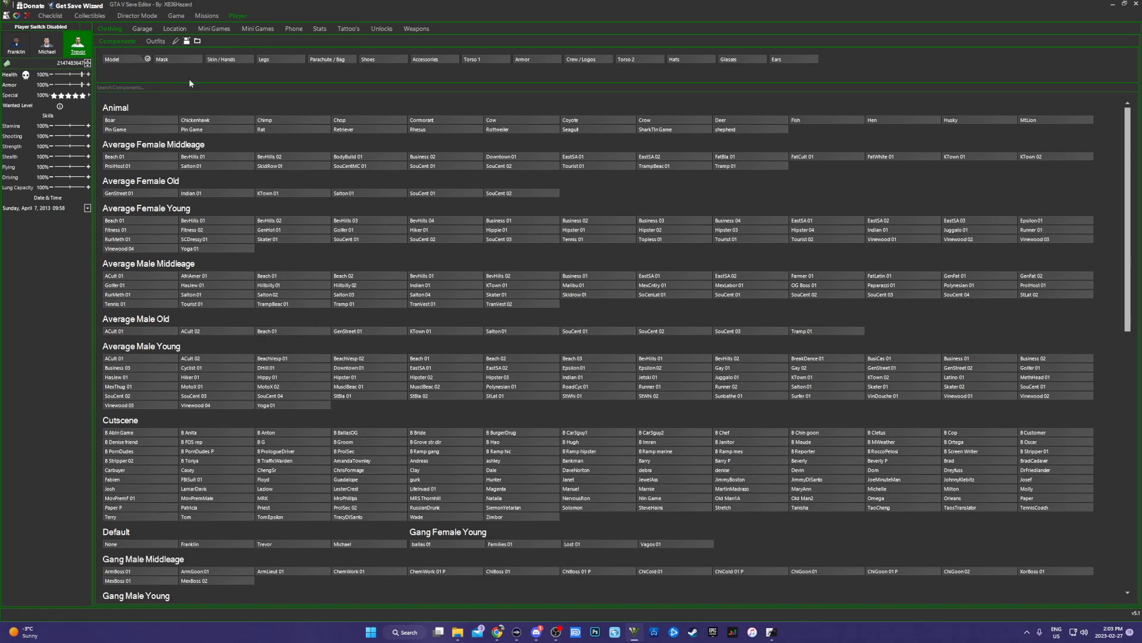
pyautogui.click(154, 42)
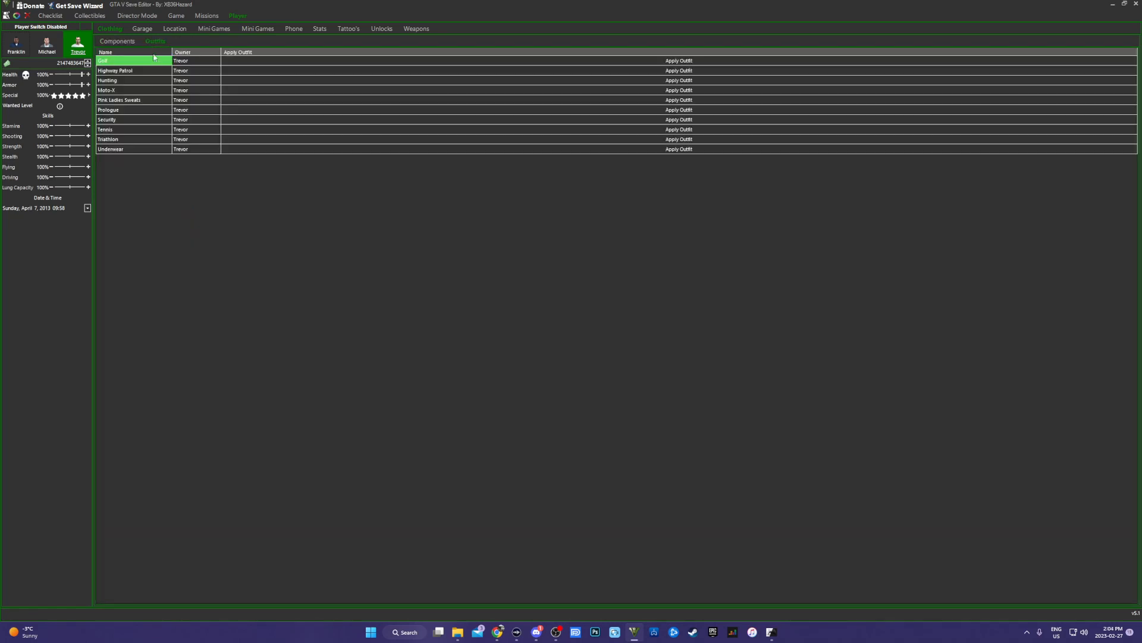
pyautogui.click(118, 41)
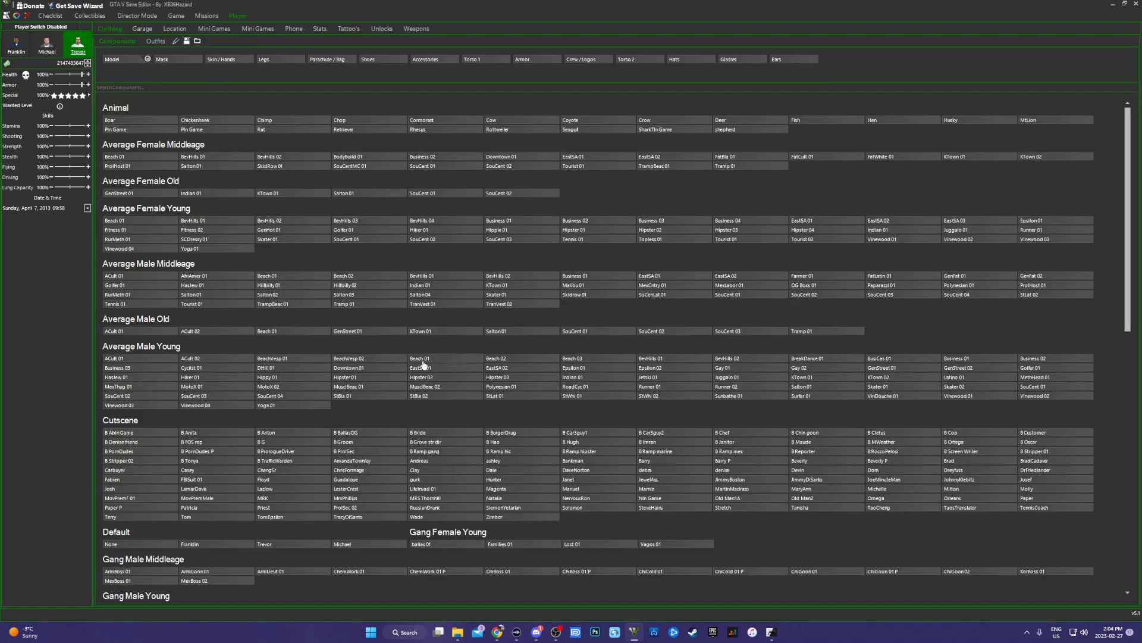
pyautogui.scroll(-2, 425, 366)
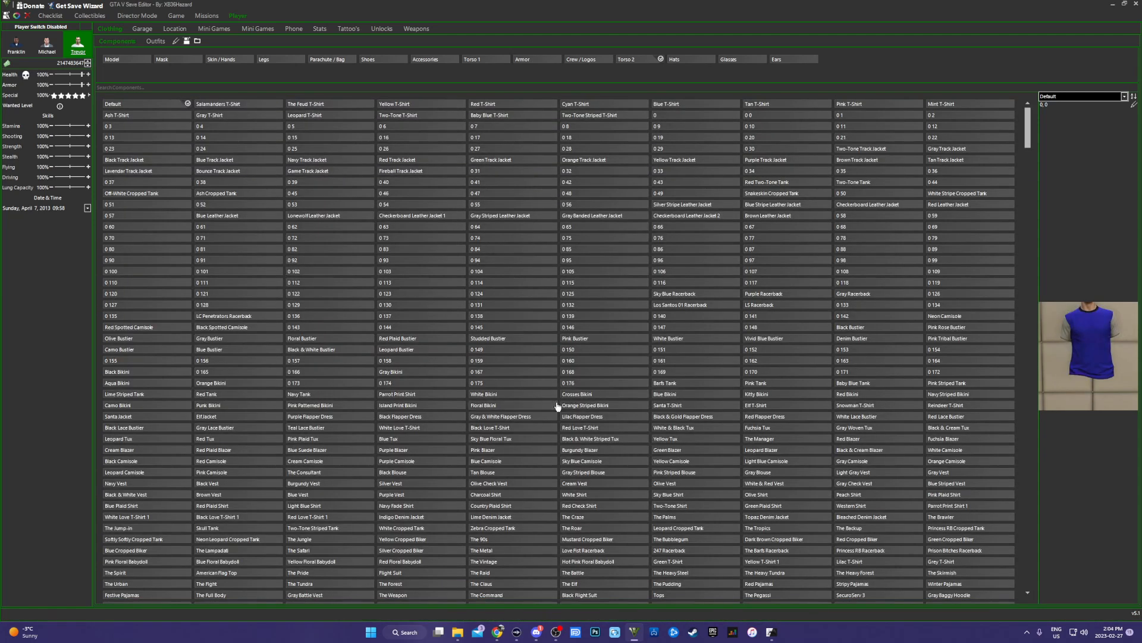
# Step: Set Trevor's Torso 2 component to Tan Racer and submit its drawable and texture values
pyautogui.click(556, 406)
pyautogui.scroll(-1, 556, 405)
pyautogui.moveTo(1038, 138); pyautogui.dragTo(1039, 500)
pyautogui.scroll(-1, 622, 391)
pyautogui.click(580, 391)
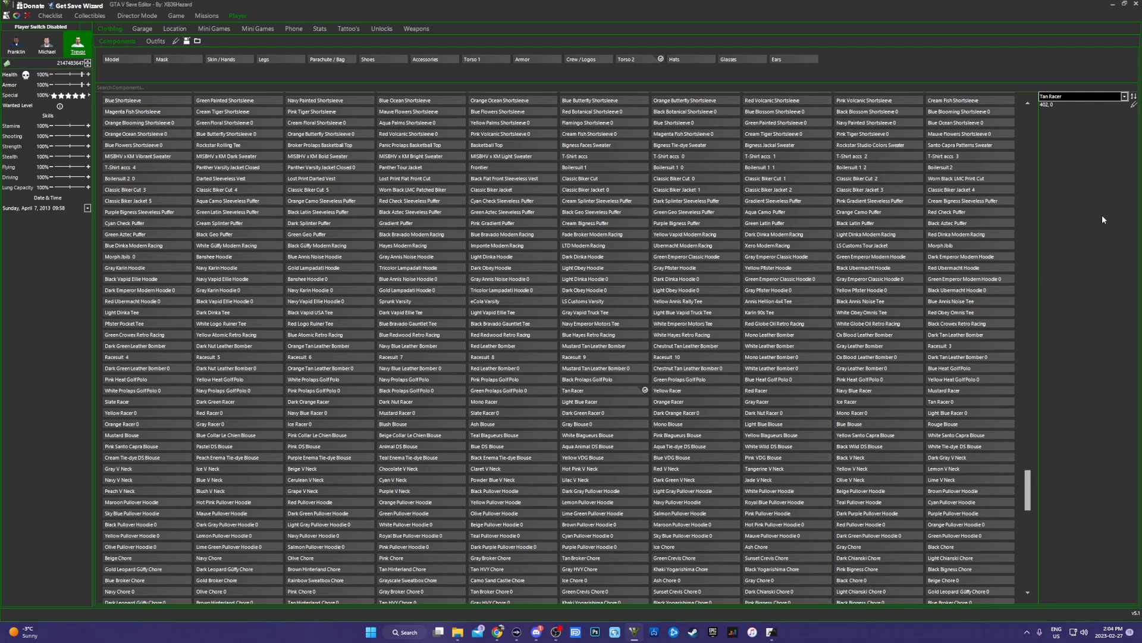
pyautogui.click(1133, 106)
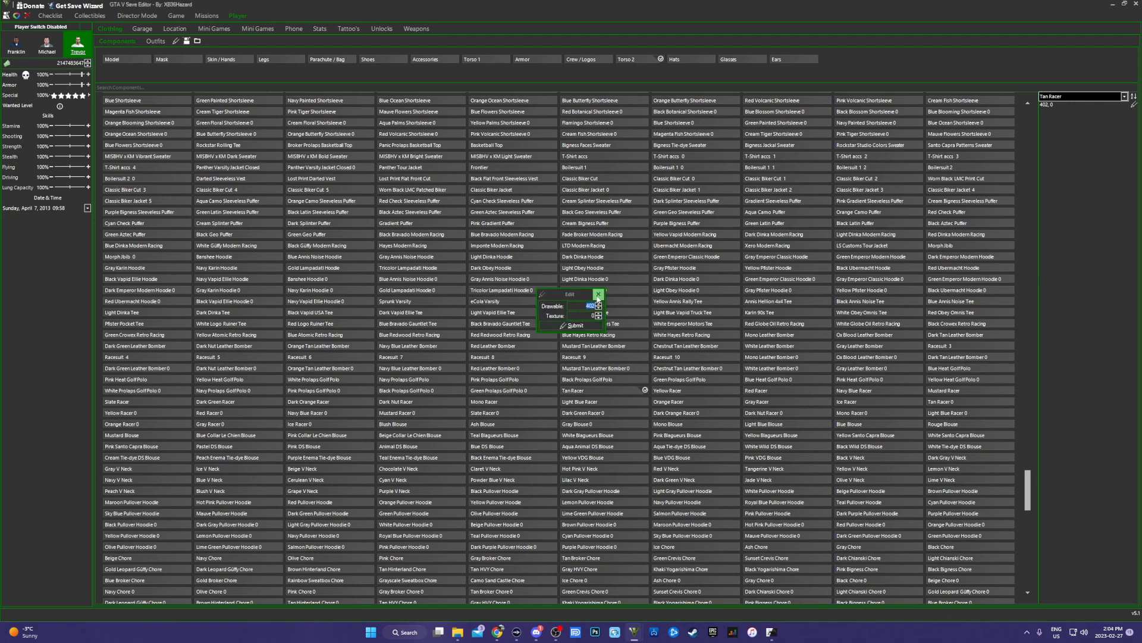
pyautogui.click(573, 326)
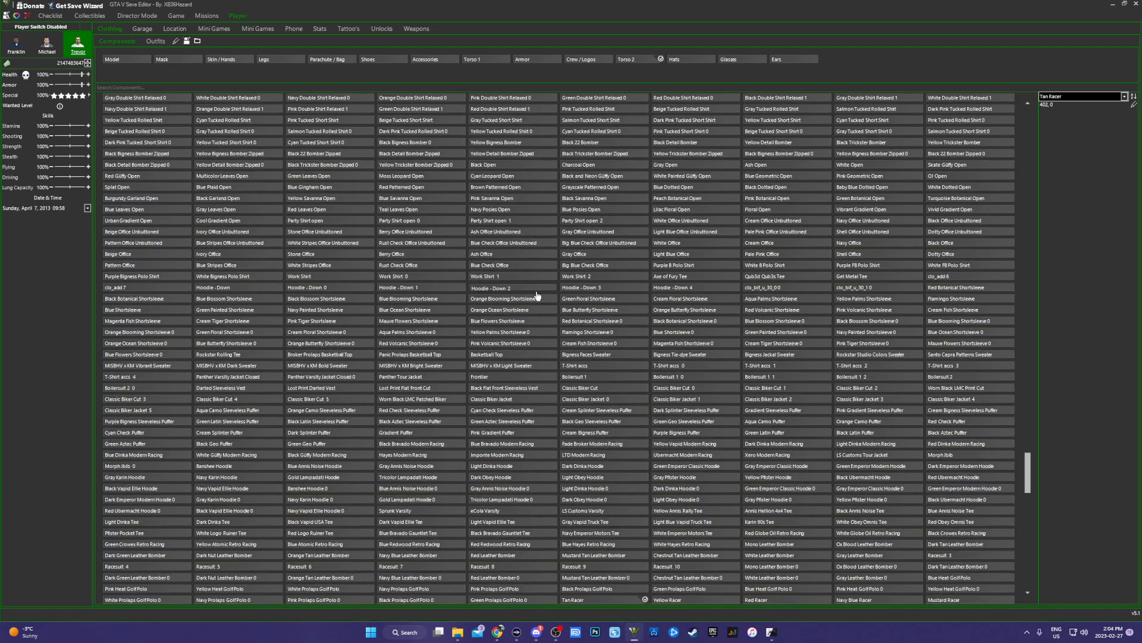
pyautogui.click(539, 232)
pyautogui.scroll(-1, 806, 321)
# Step: Preview the Blue Top Hat on Trevor and choose Glossy All Black Biker as his hat
pyautogui.click(688, 59)
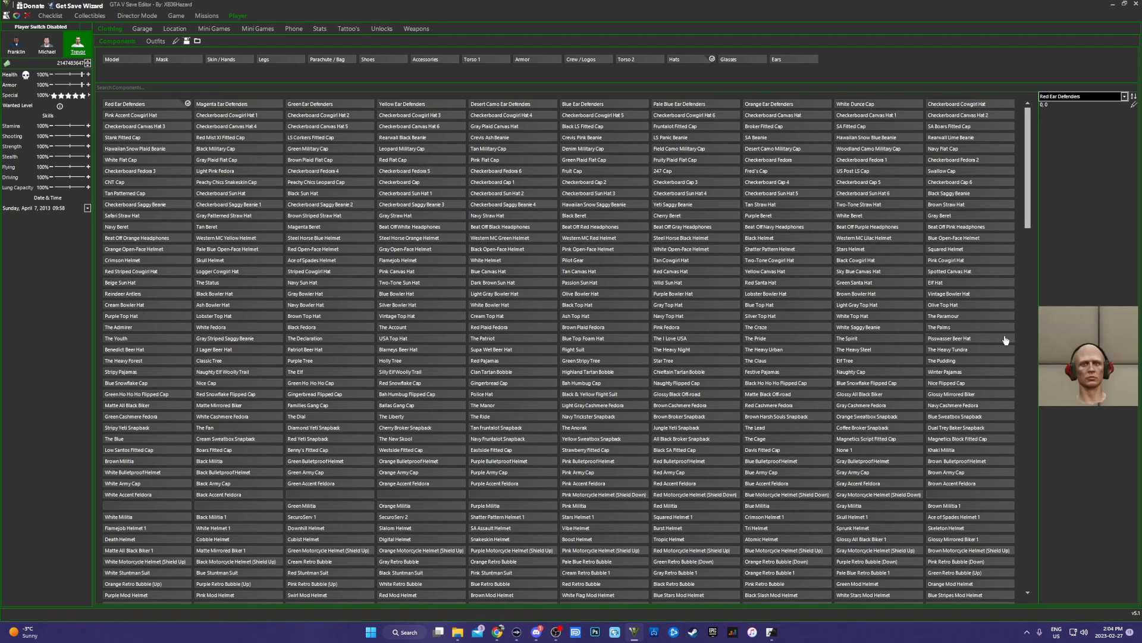
pyautogui.click(803, 307)
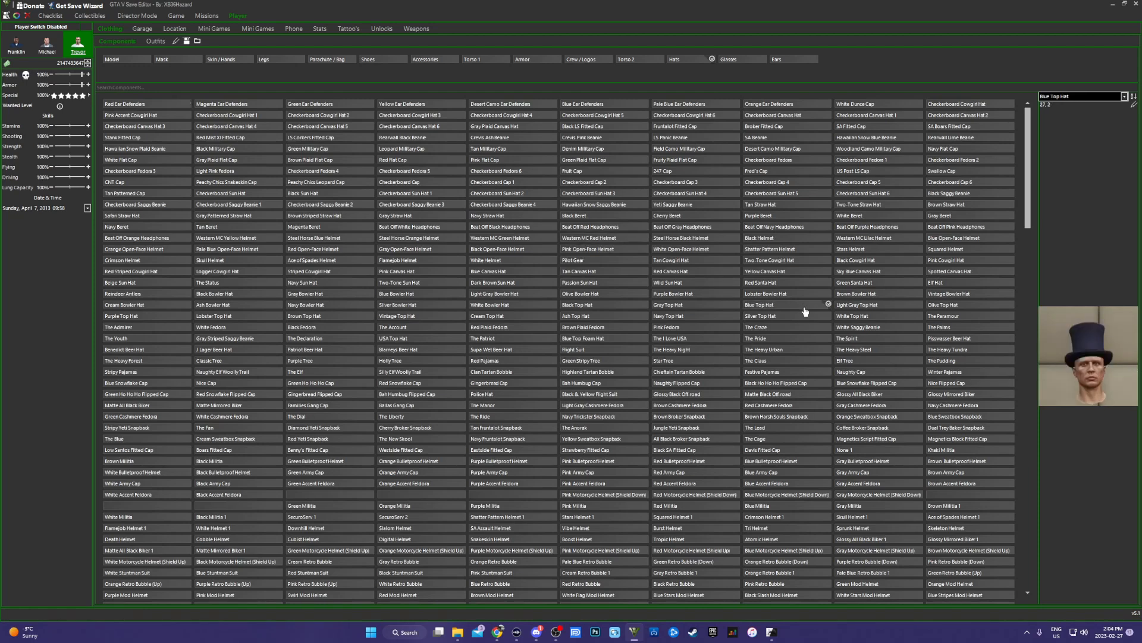
pyautogui.click(894, 395)
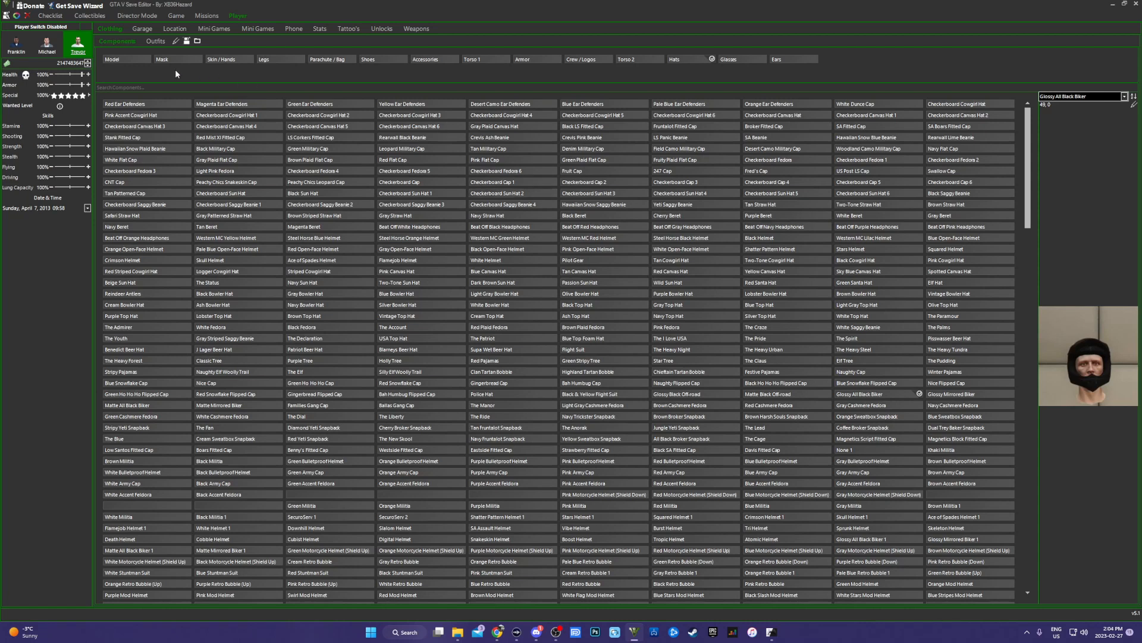
# Step: Apply the Moto-X outfit to Trevor from the list of outfits
pyautogui.click(155, 41)
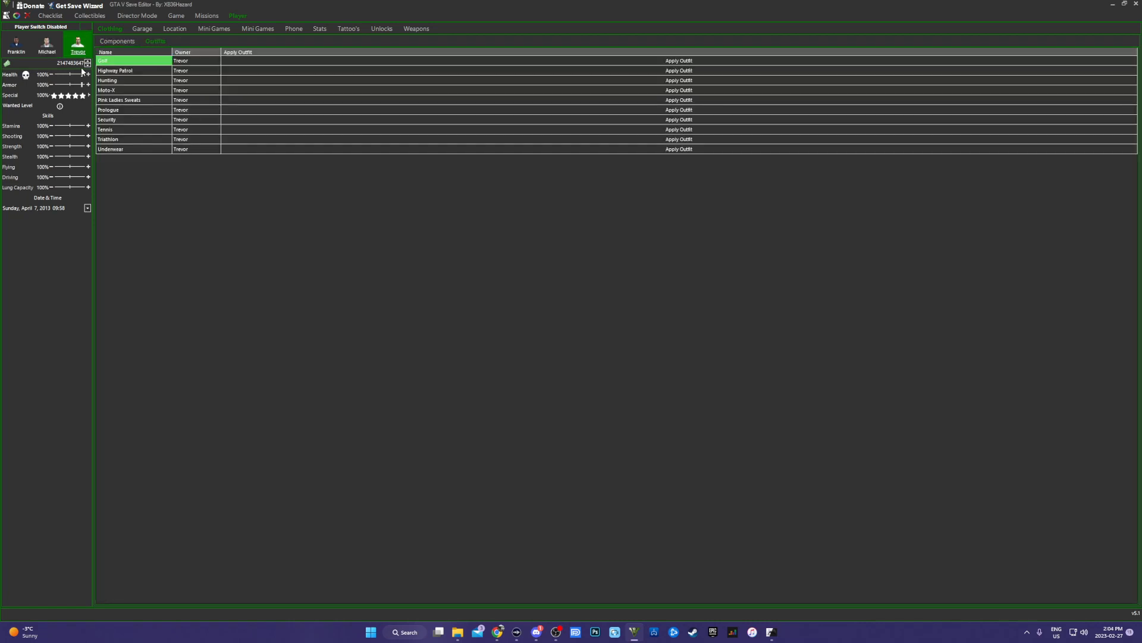
pyautogui.click(688, 93)
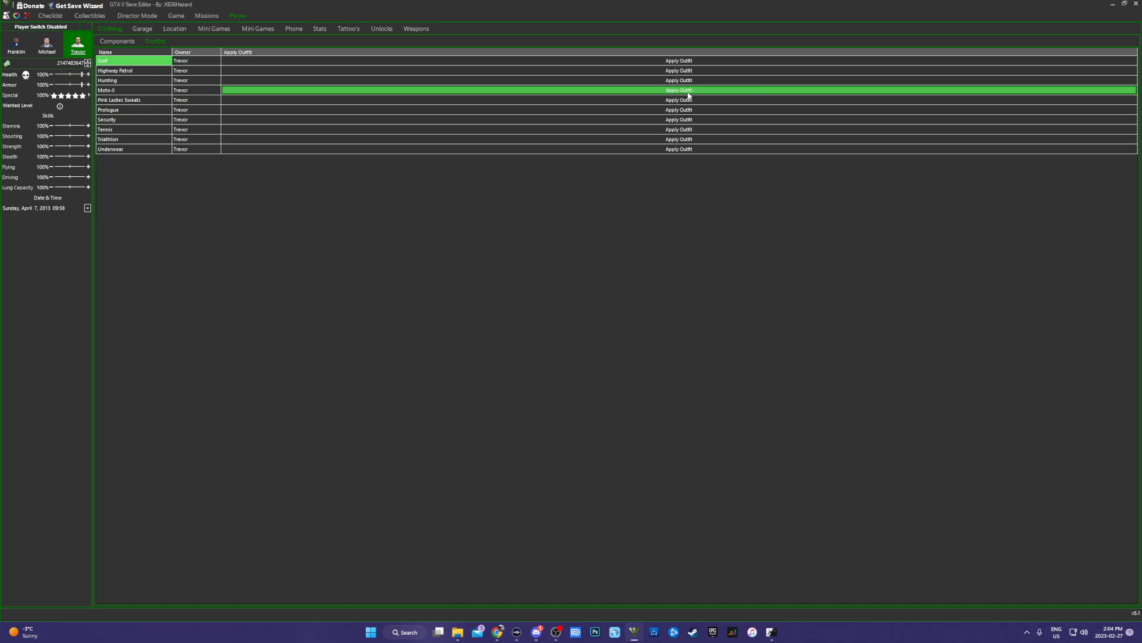
pyautogui.click(688, 93)
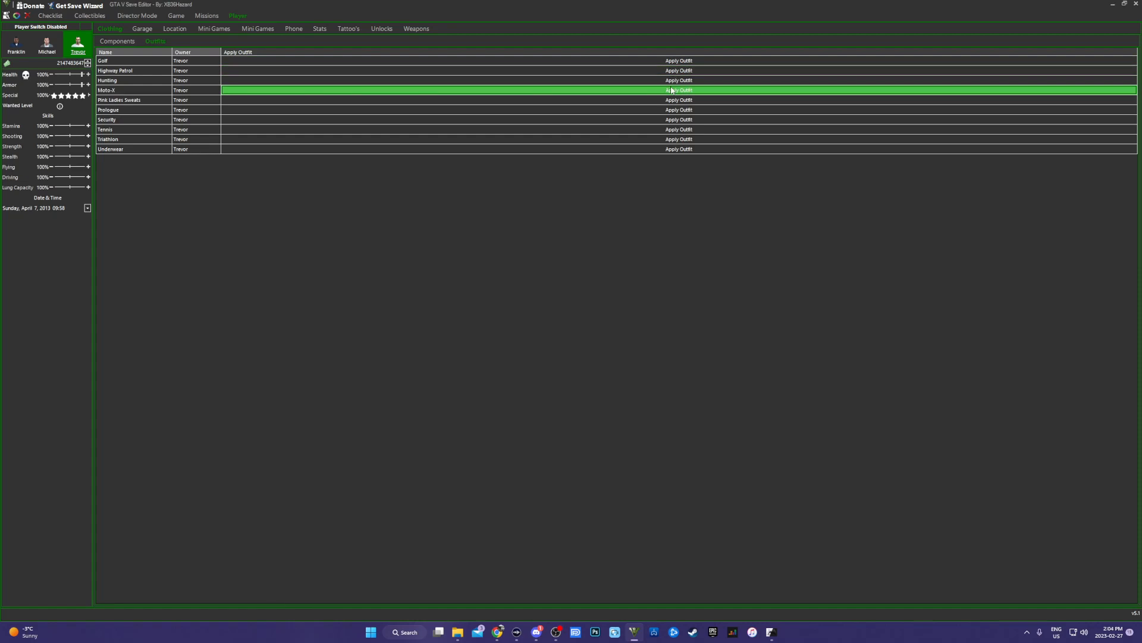
# Step: Look over Trevor's garage vehicles, his location coordinates and the list of known locations
pyautogui.click(143, 31)
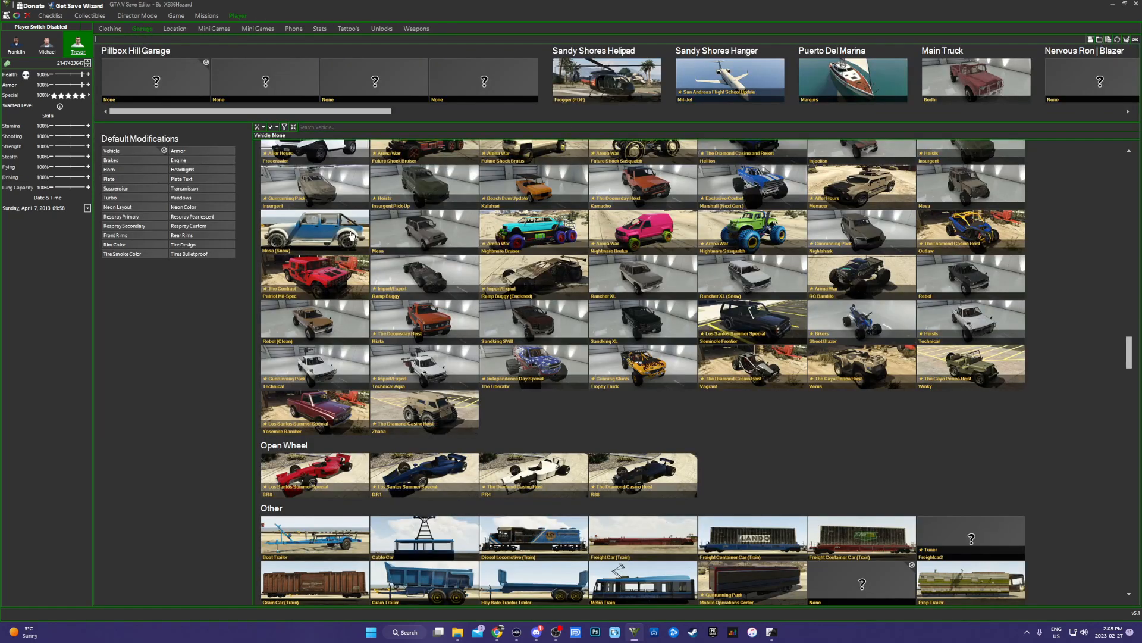
pyautogui.click(176, 30)
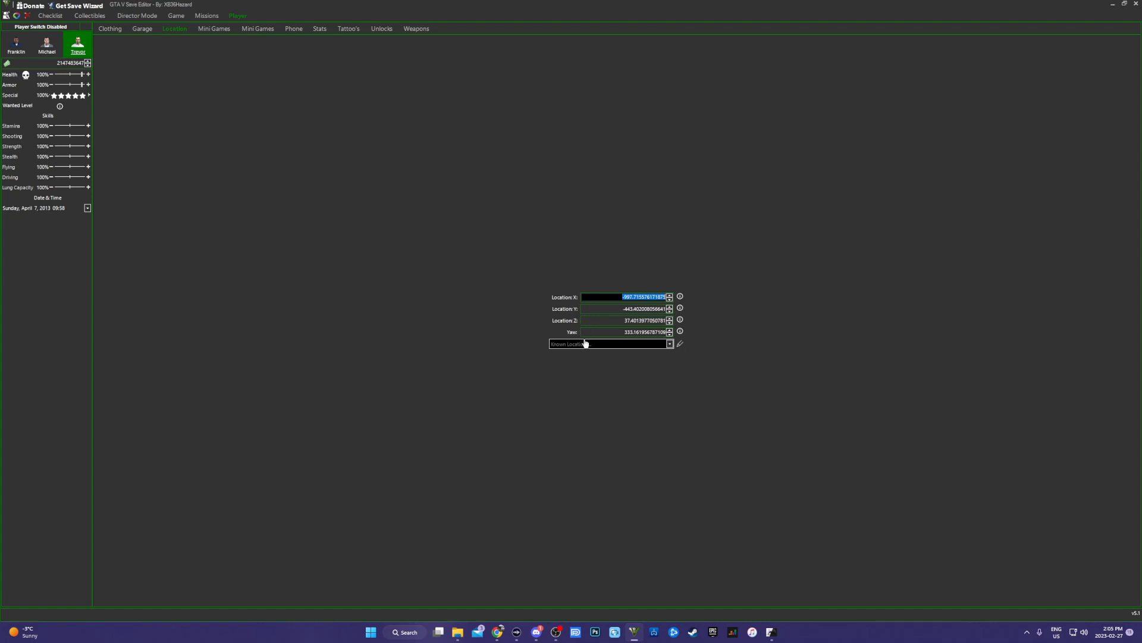
pyautogui.click(669, 345)
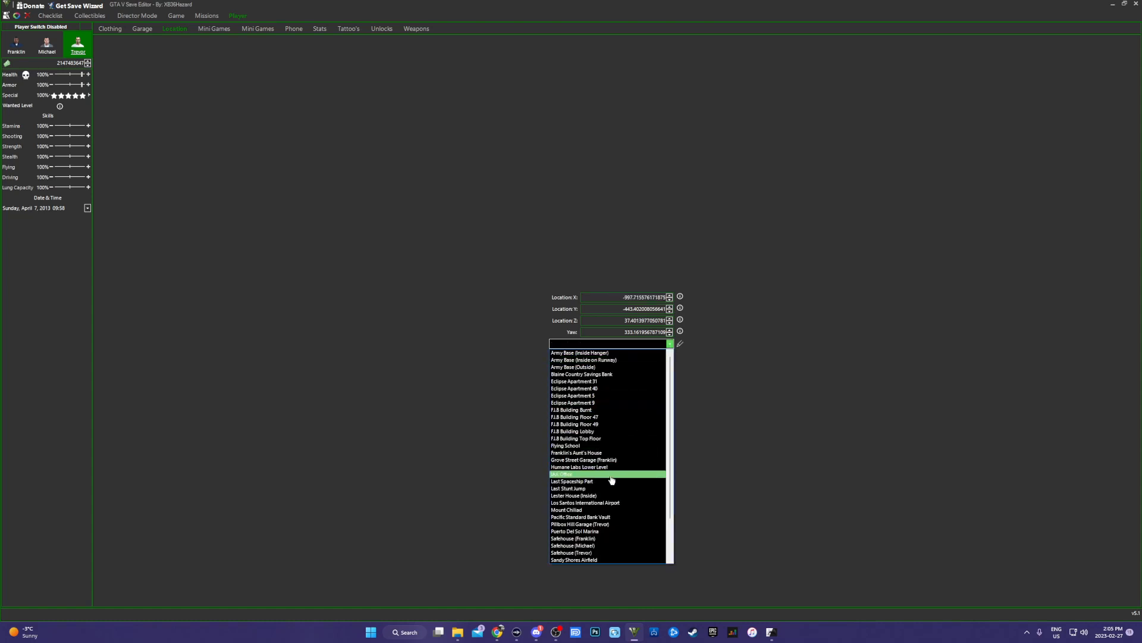
pyautogui.scroll(-3, 606, 473)
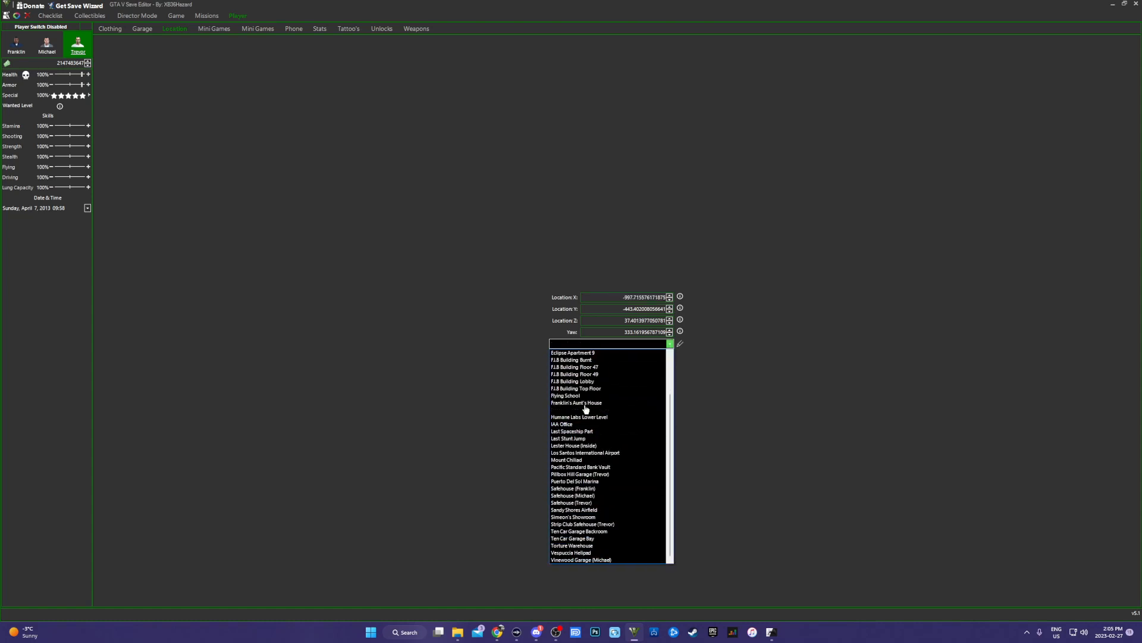
pyautogui.click(485, 395)
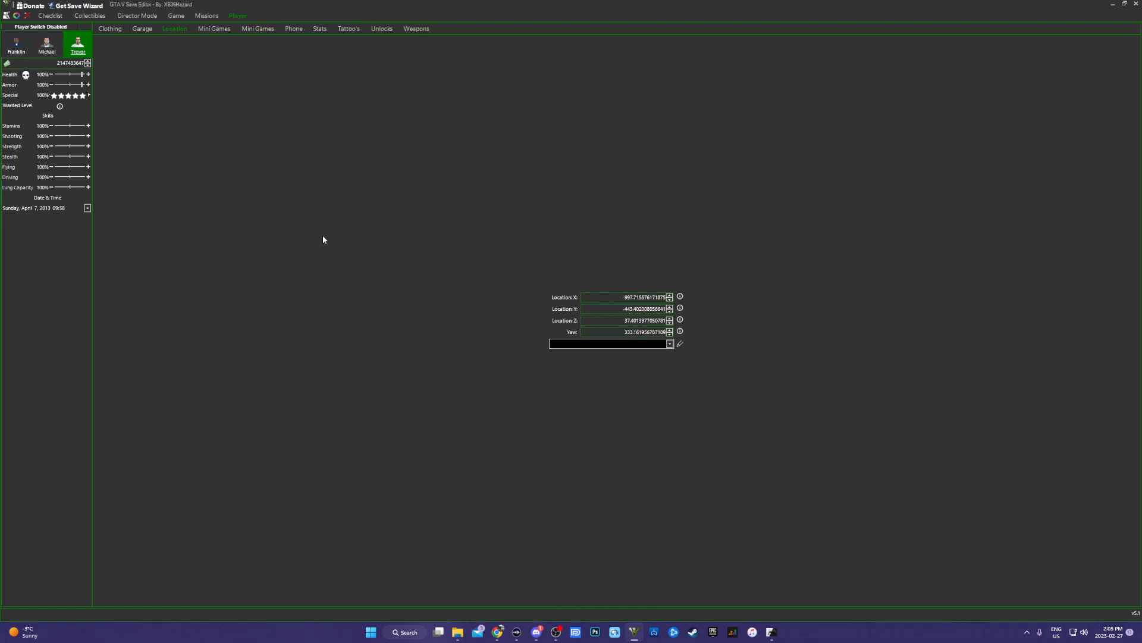
# Step: Look through Trevor's mini games, from Booty Call to Wildlife Photography, and return to the Booty Call characters
pyautogui.click(216, 29)
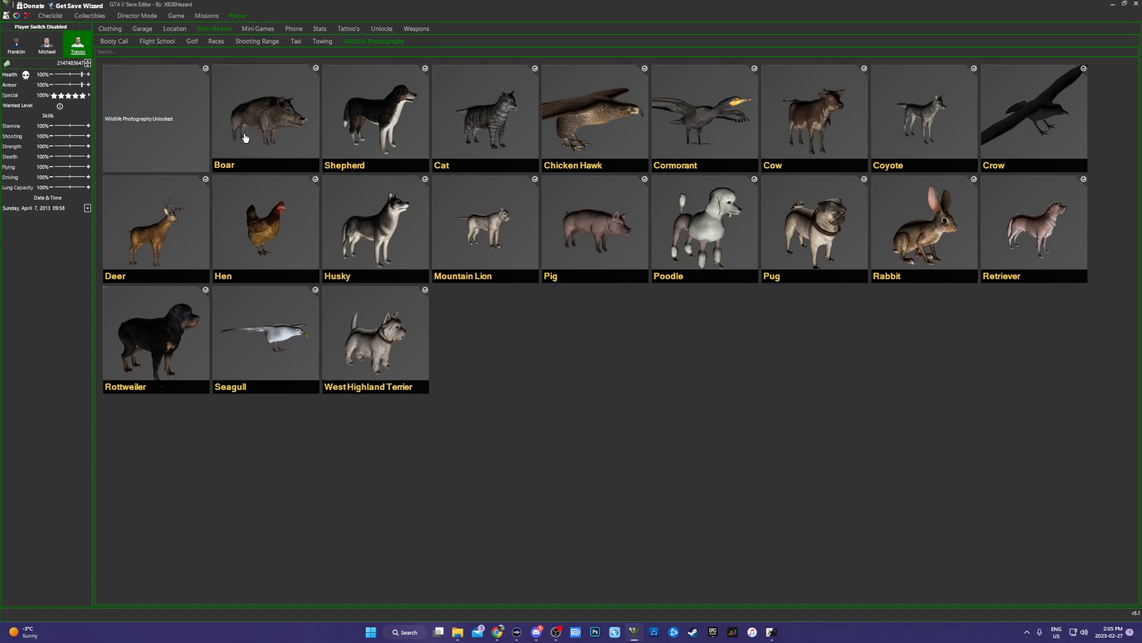
pyautogui.click(119, 42)
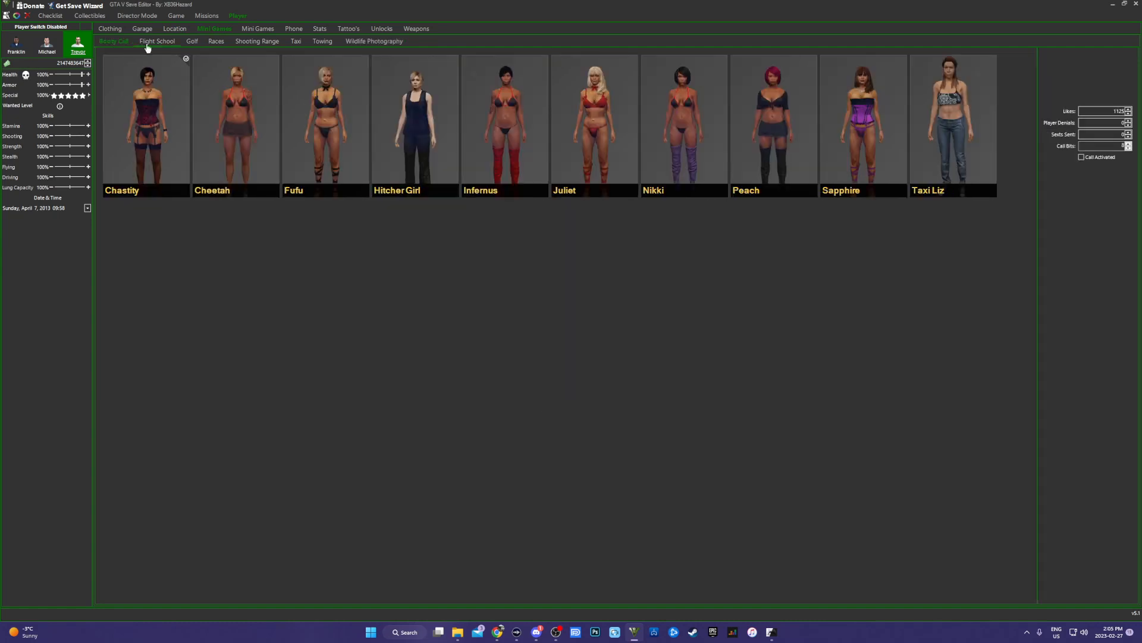
pyautogui.click(150, 44)
pyautogui.click(190, 43)
pyautogui.click(216, 42)
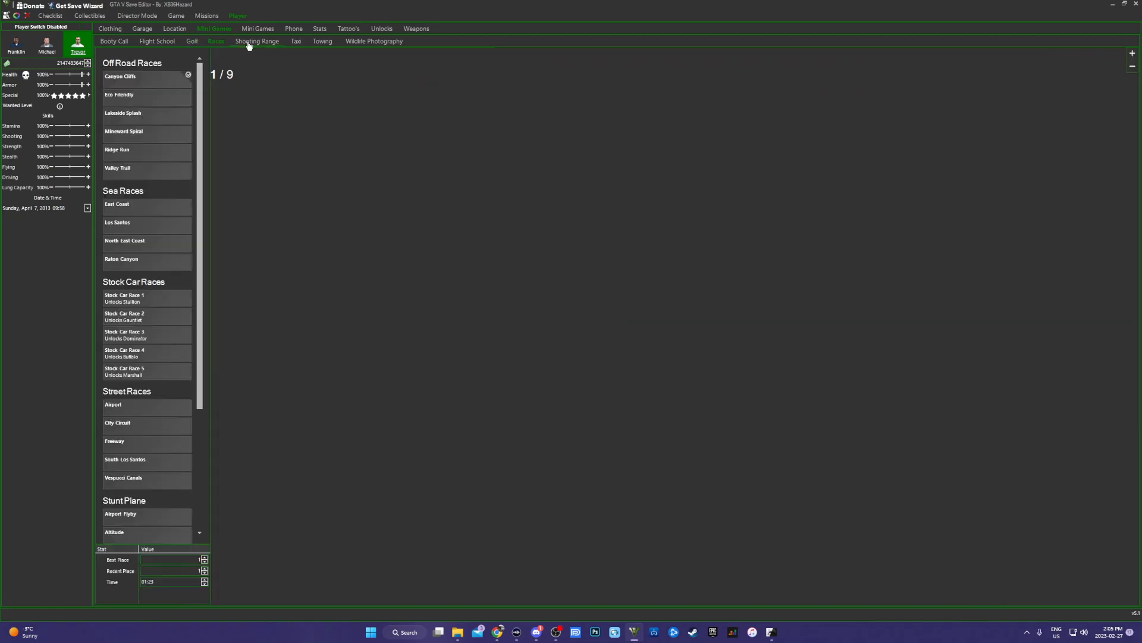
pyautogui.click(257, 42)
pyautogui.click(300, 43)
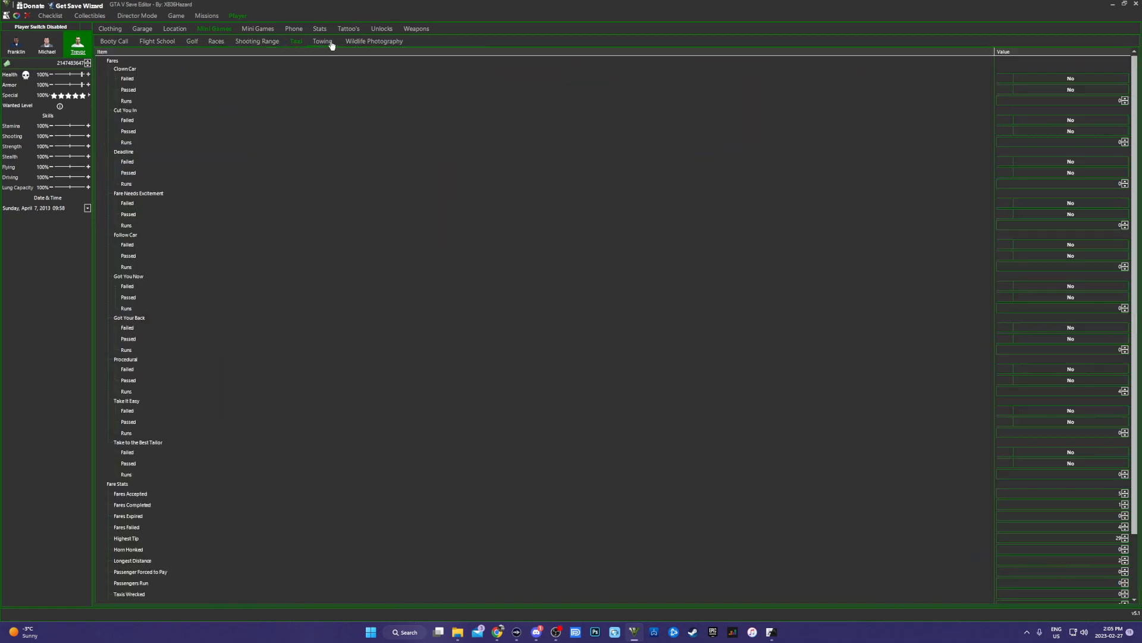
pyautogui.click(325, 43)
pyautogui.click(390, 43)
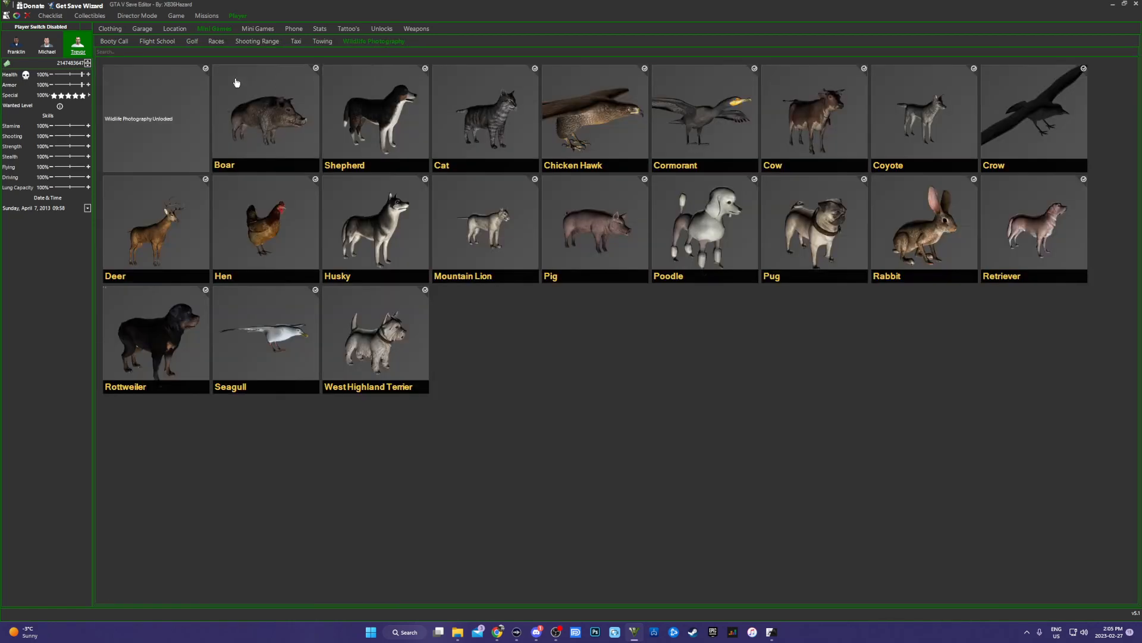
pyautogui.click(113, 43)
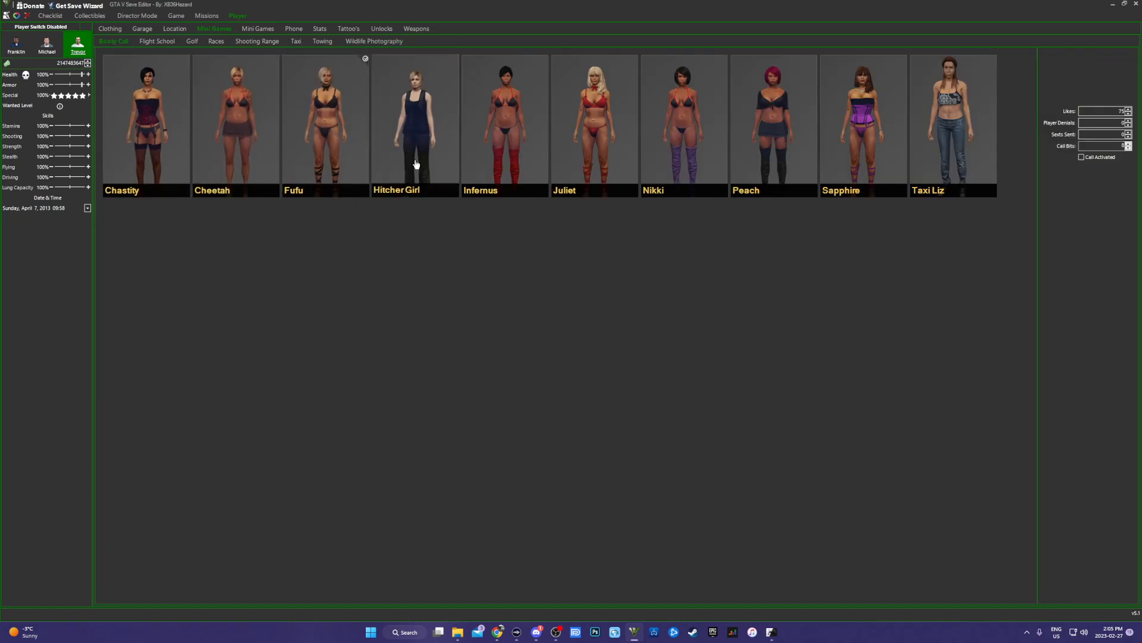
# Step: Look over the Booty Call settings of Infernus, Nikki and Juliet
pyautogui.click(527, 130)
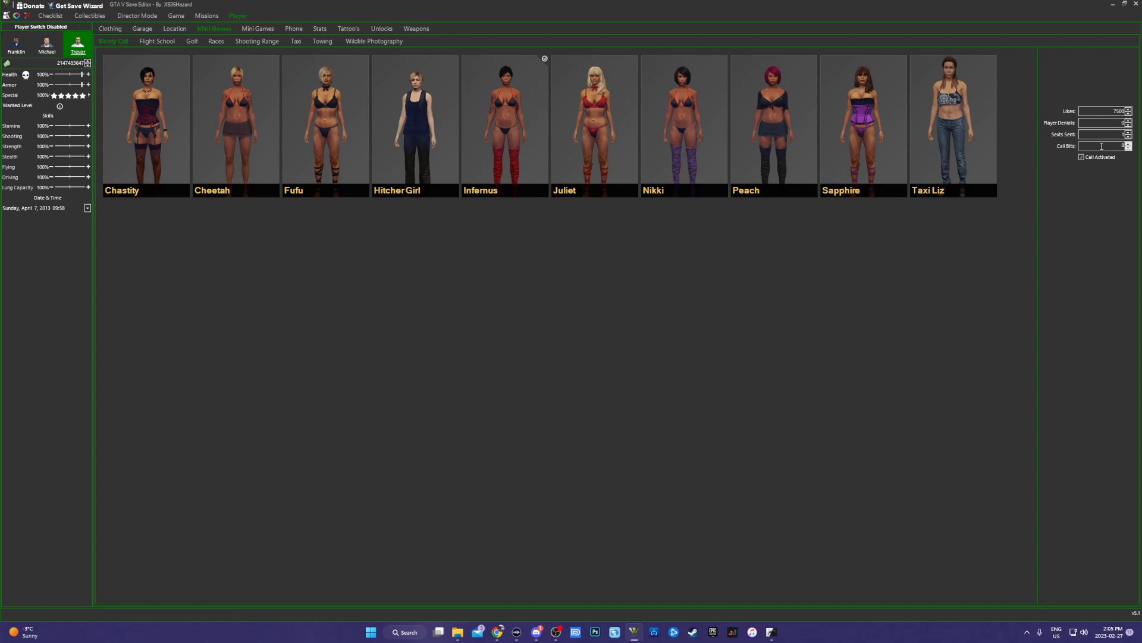
pyautogui.click(673, 130)
pyautogui.click(597, 100)
# Step: Browse Trevor's Flight School lessons and set the highest medal of Knife Flight to gold
pyautogui.click(147, 42)
pyautogui.click(238, 83)
pyautogui.click(349, 83)
pyautogui.click(455, 82)
pyautogui.click(682, 81)
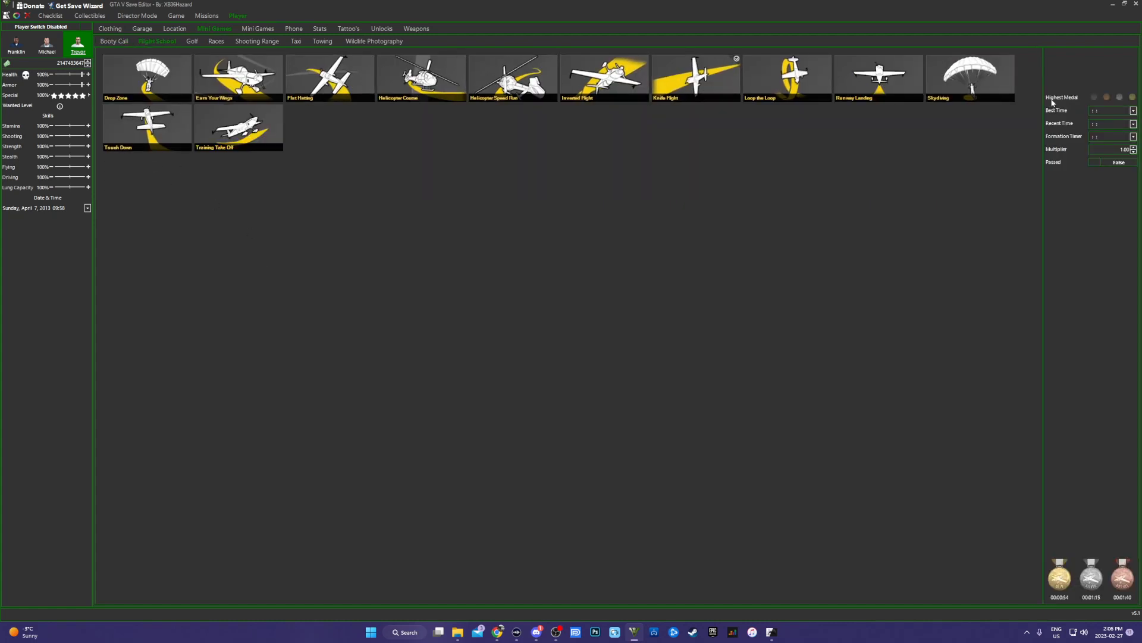
pyautogui.click(1132, 98)
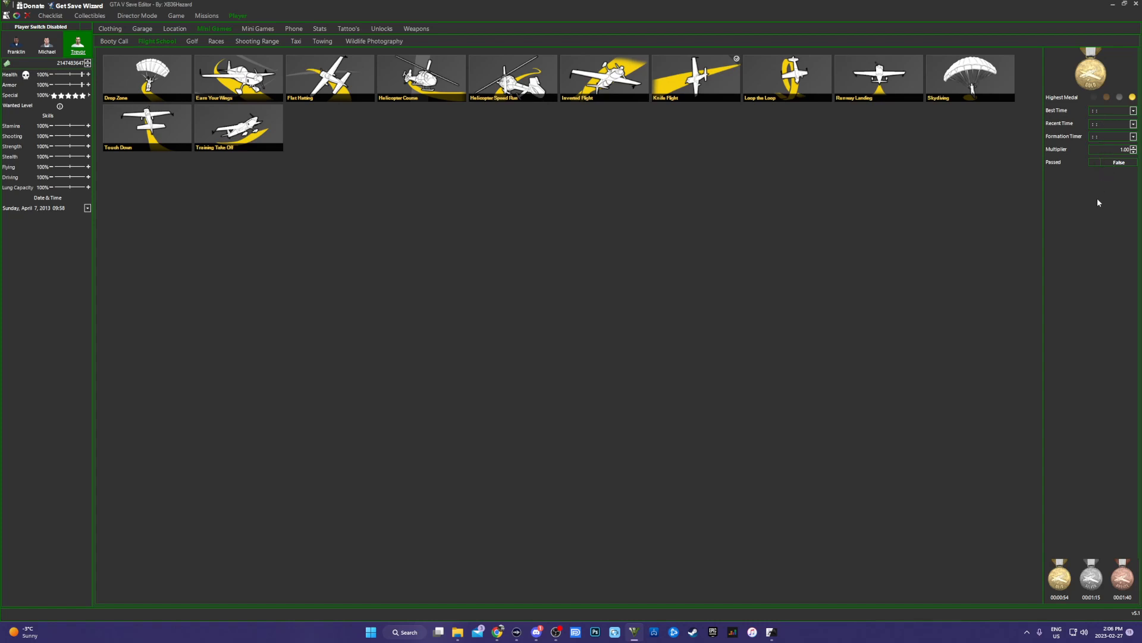
pyautogui.click(1127, 168)
# Step: Look through Trevor's golf holes up to hole 6 and set his golf wins to 1
pyautogui.click(192, 42)
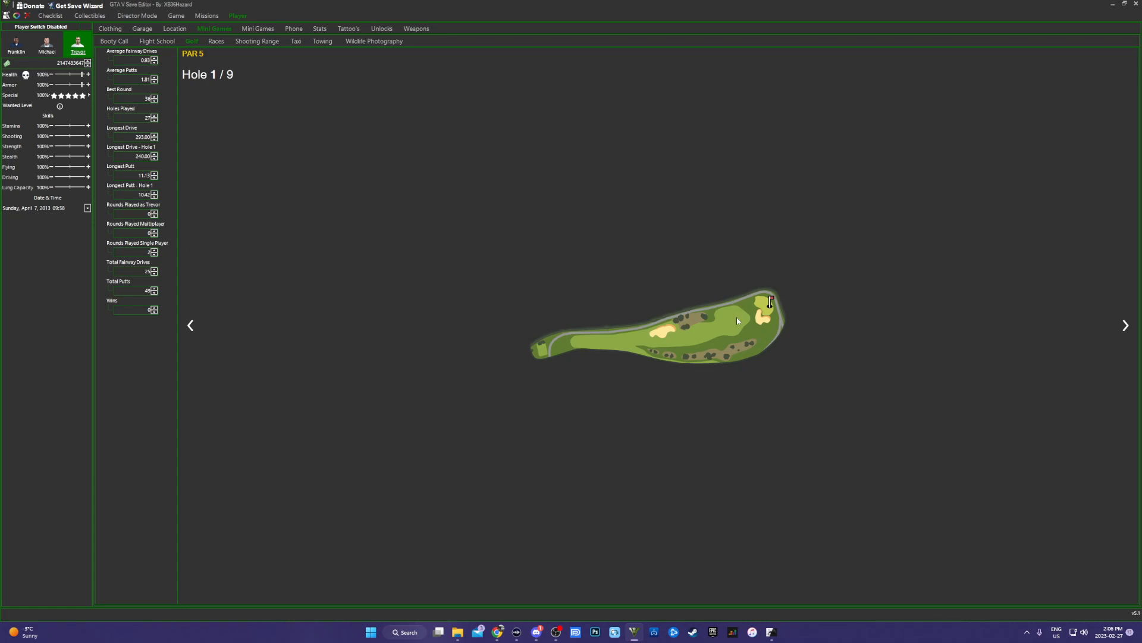
pyautogui.click(1126, 327)
pyautogui.click(1125, 327)
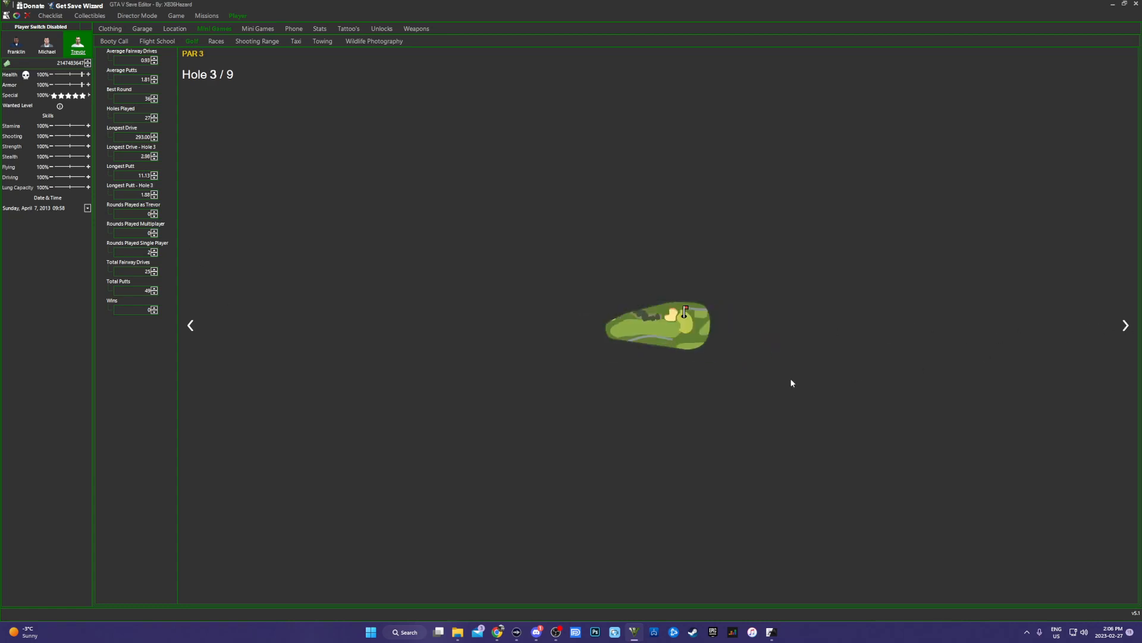
pyautogui.click(1126, 327)
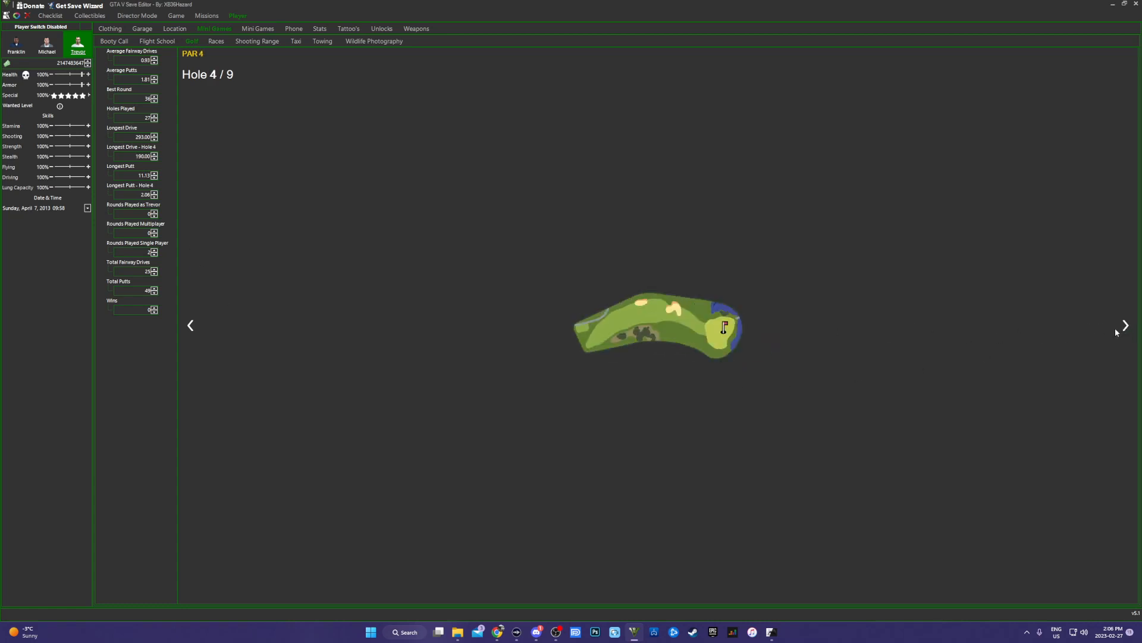
pyautogui.click(1121, 335)
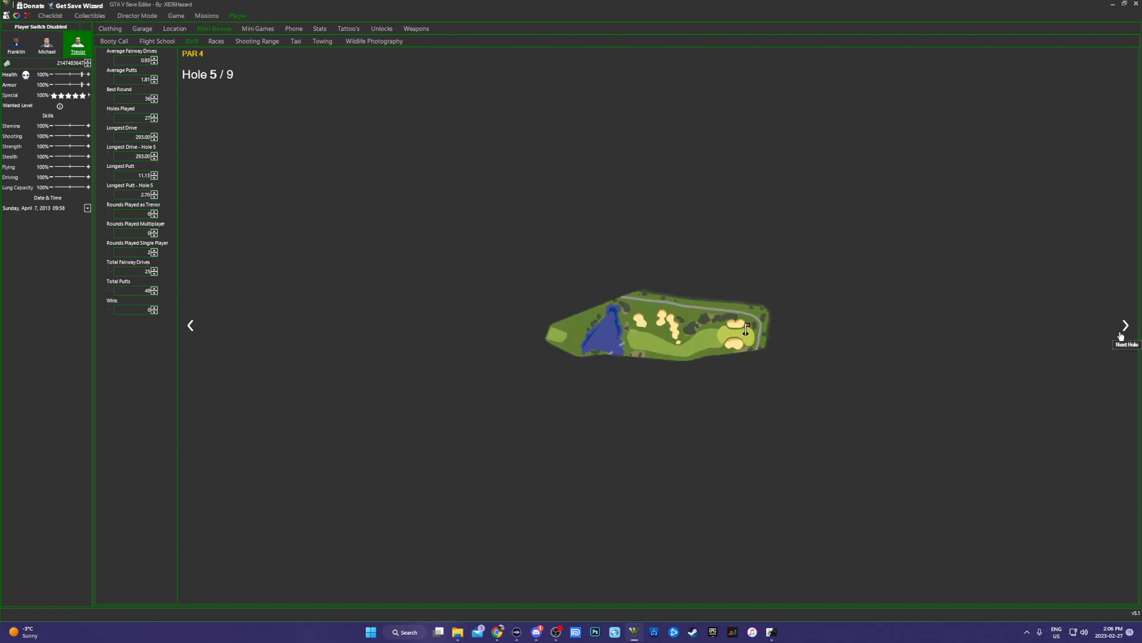
pyautogui.click(1123, 332)
pyautogui.click(153, 308)
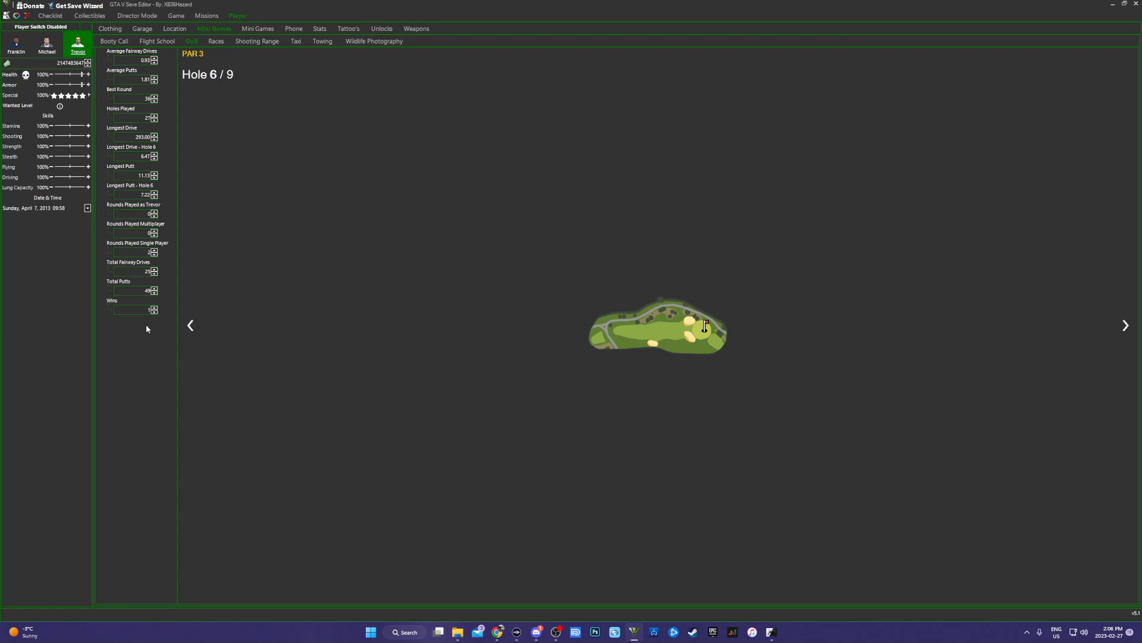
# Step: Examine the race paths of the Canyon Cliffs and Eco Friendly off-road races on the map
pyautogui.click(217, 42)
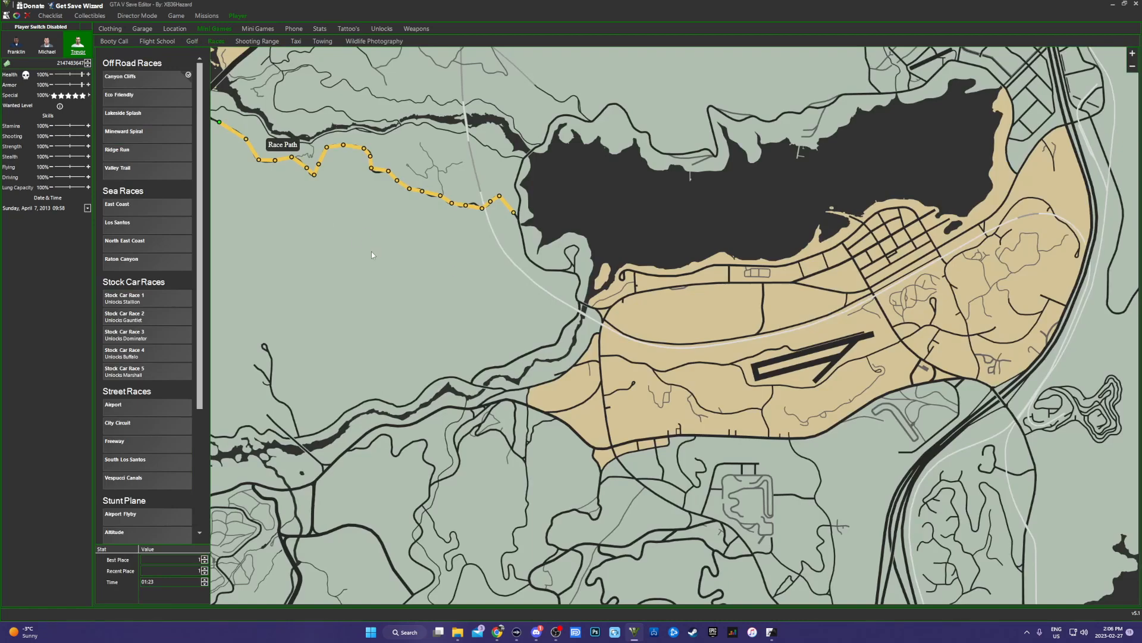
pyautogui.moveTo(356, 237); pyautogui.dragTo(512, 355)
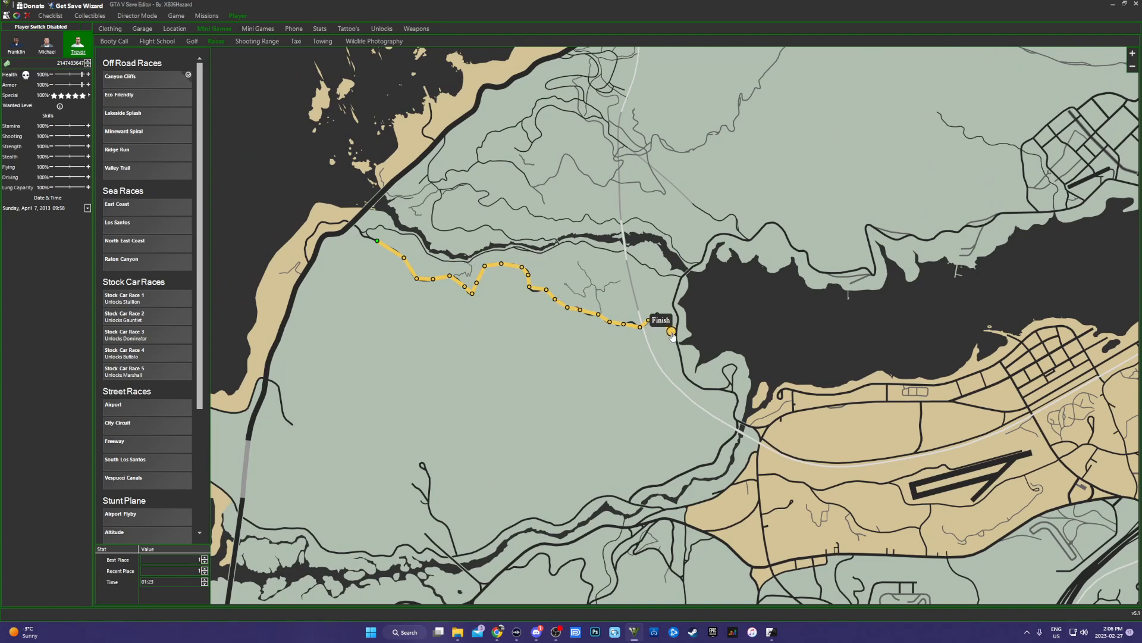
pyautogui.click(147, 96)
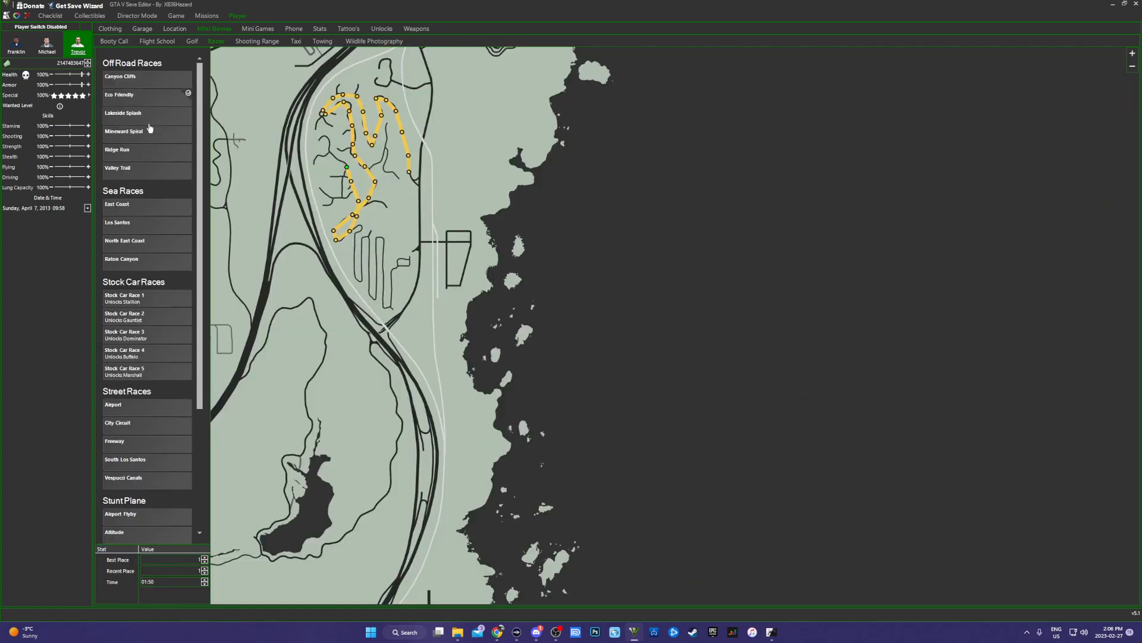
pyautogui.moveTo(414, 222); pyautogui.dragTo(529, 298)
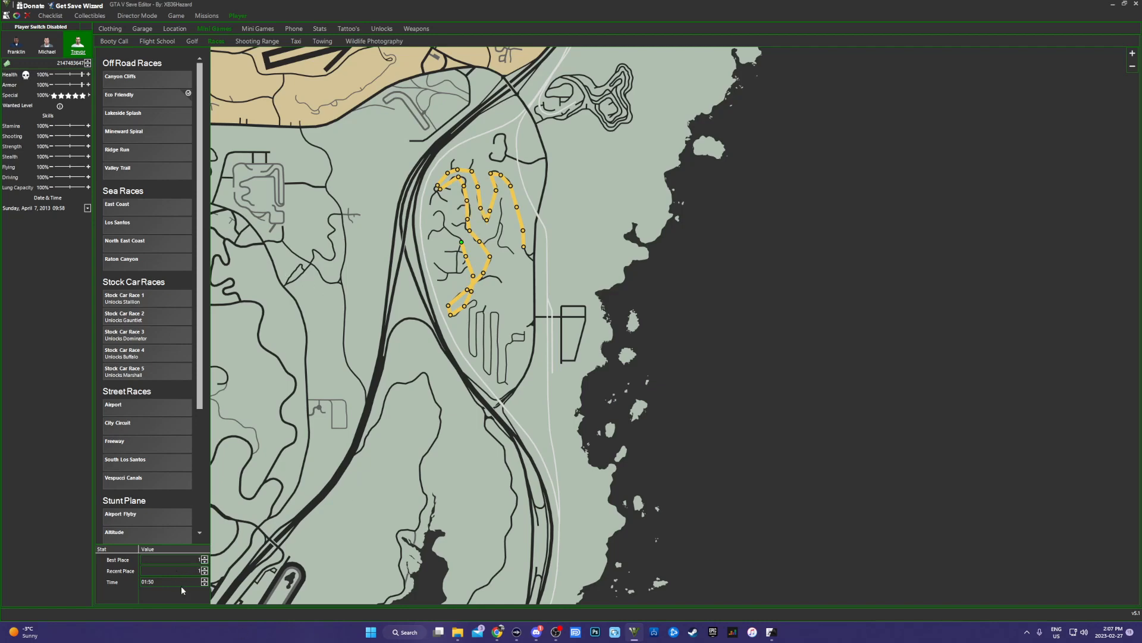
pyautogui.moveTo(340, 312); pyautogui.dragTo(489, 337)
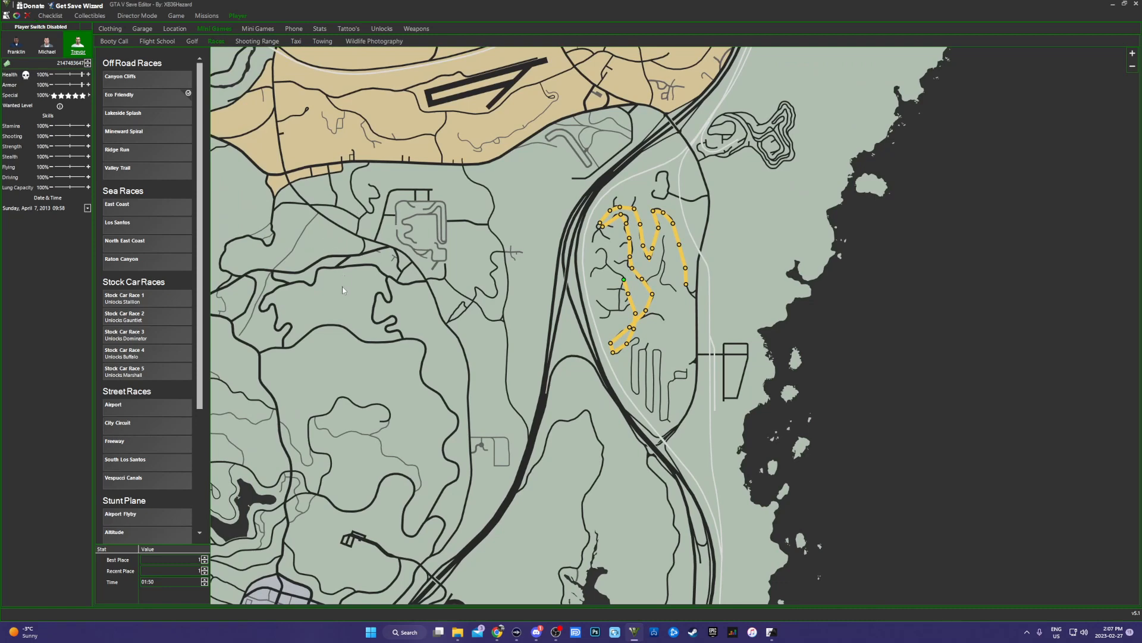
pyautogui.moveTo(201, 326); pyautogui.dragTo(238, 231)
# Step: Set the highest medal of pistol Challenge 3 at the Shooting Range to gold and mark the challenge as unlocked
pyautogui.click(257, 41)
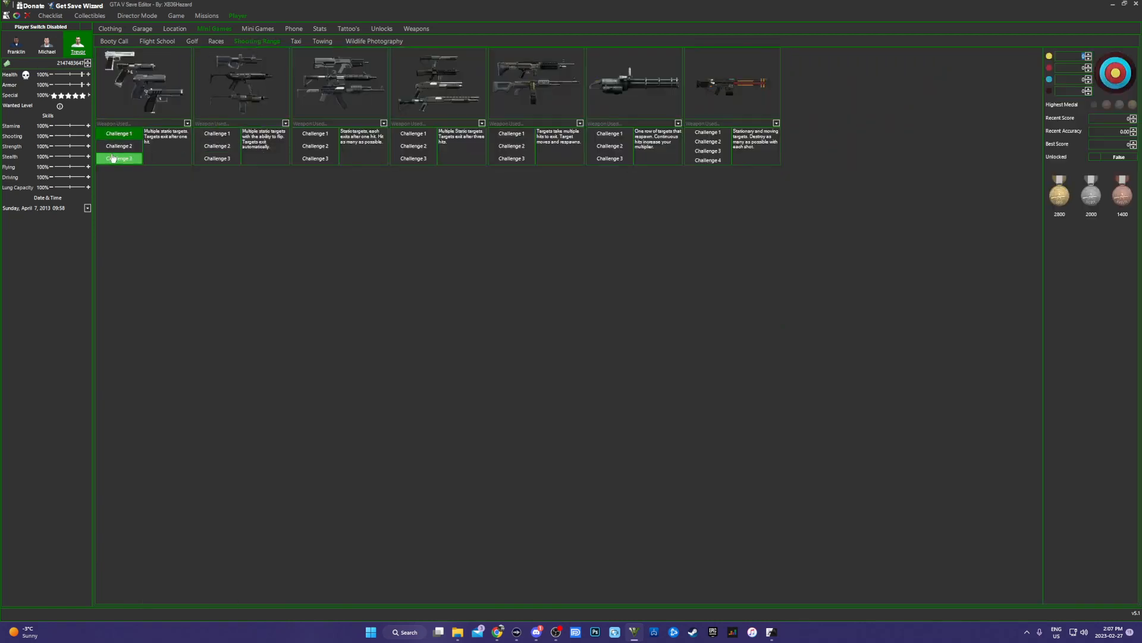
pyautogui.click(119, 150)
pyautogui.click(187, 123)
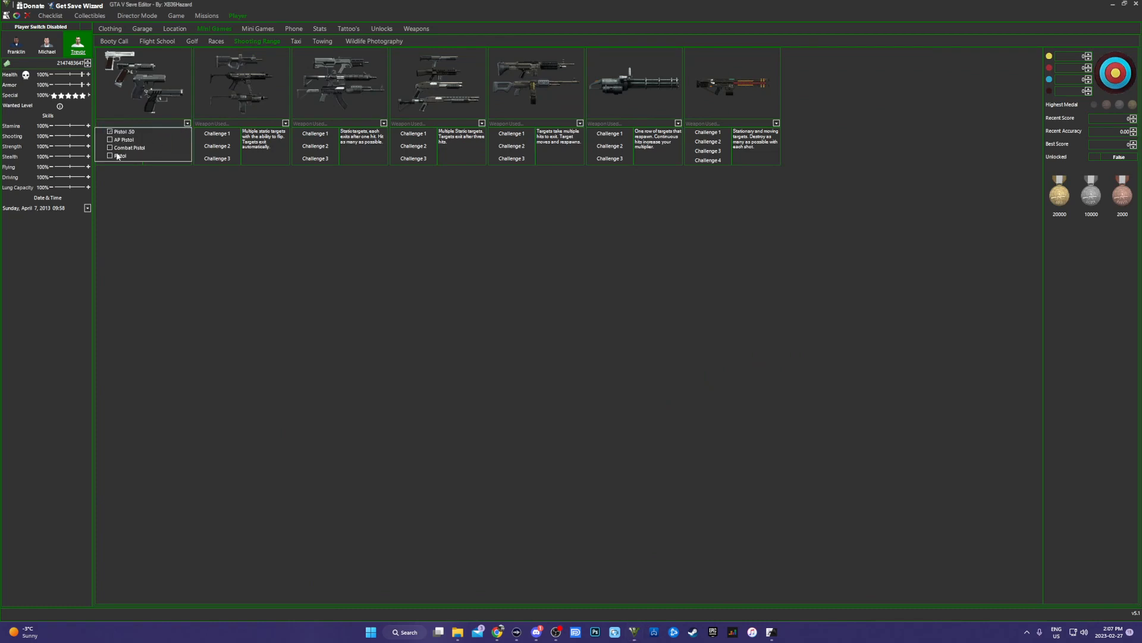
pyautogui.click(121, 185)
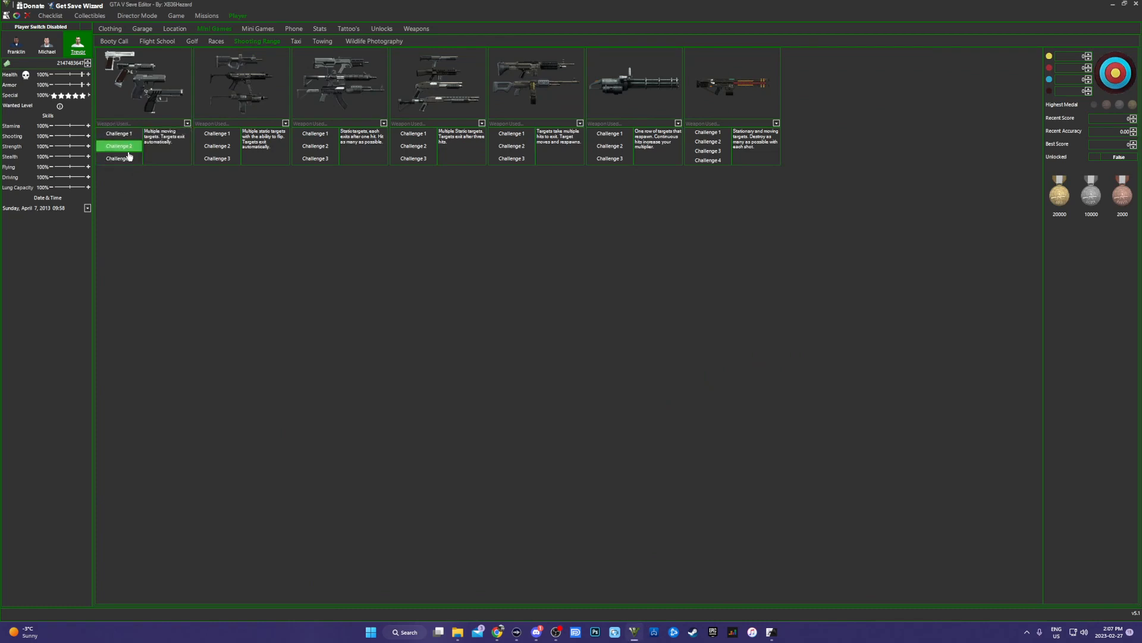
pyautogui.click(132, 158)
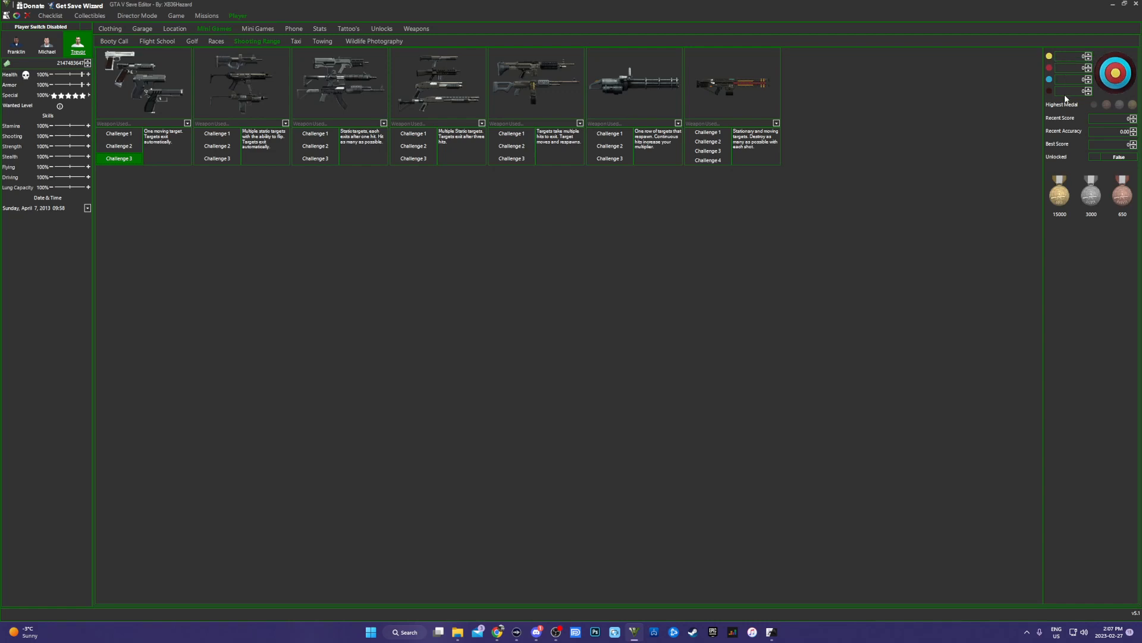
pyautogui.click(1133, 105)
pyautogui.click(1116, 157)
pyautogui.click(1118, 161)
pyautogui.click(1118, 160)
# Step: Look over the weapons listed for each Shooting Range category, from pistols to the railgun-style weapon
pyautogui.click(146, 124)
pyautogui.click(247, 123)
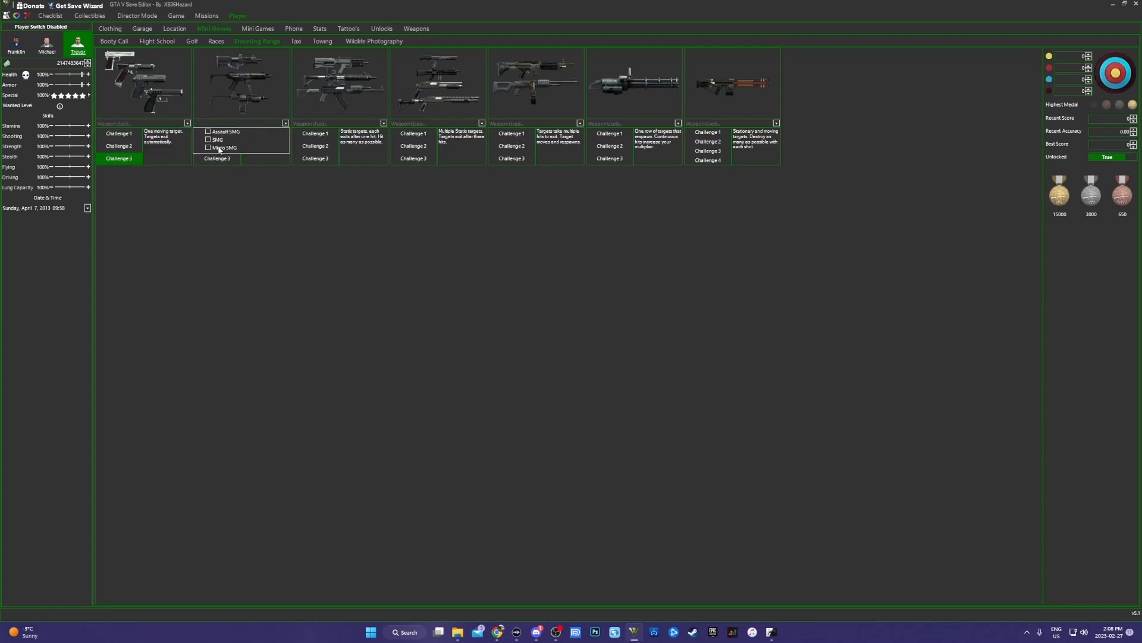
pyautogui.click(327, 124)
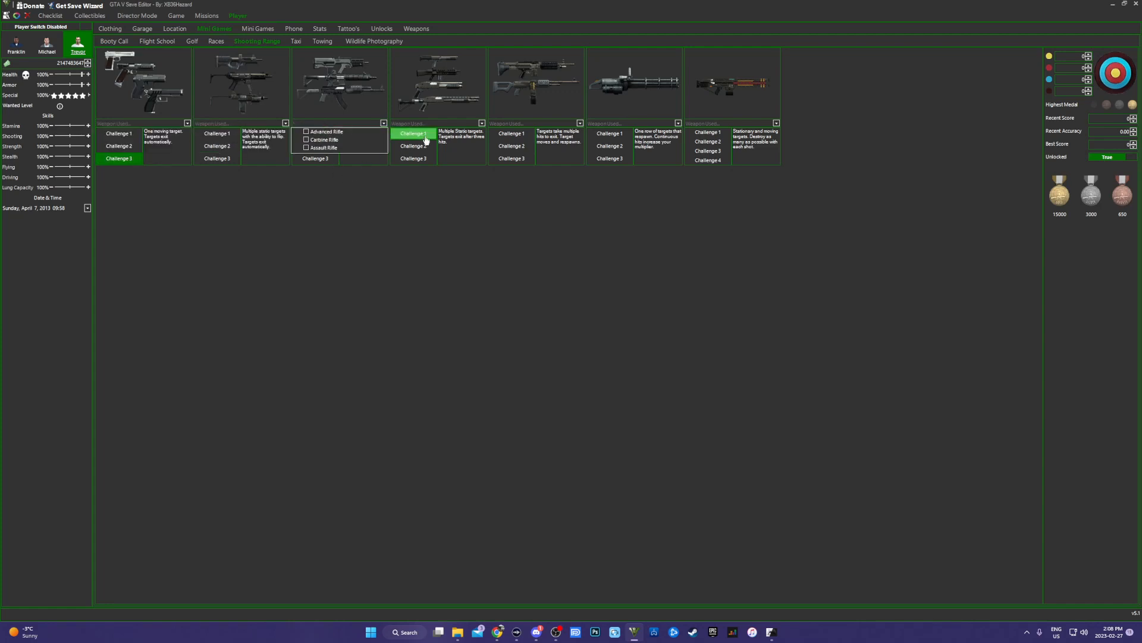
pyautogui.click(452, 124)
pyautogui.click(559, 124)
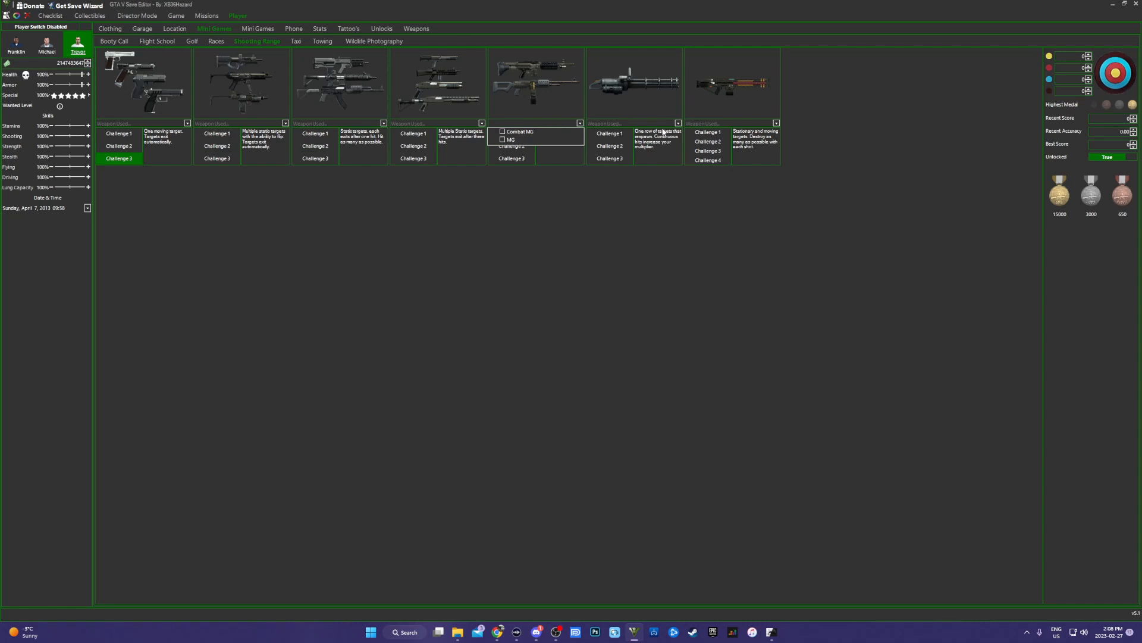
pyautogui.click(632, 123)
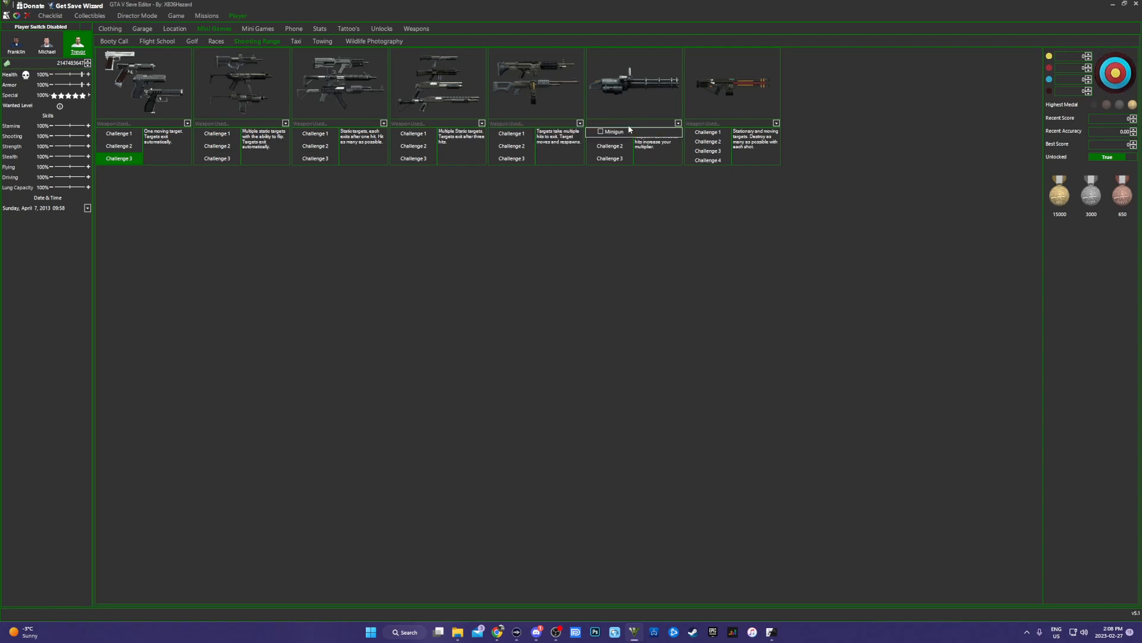
pyautogui.click(730, 123)
pyautogui.click(820, 152)
# Step: Mark the Deadline and Fare Needs Excitement taxi fares as both failed and passed, and Follow Car as failed
pyautogui.click(296, 41)
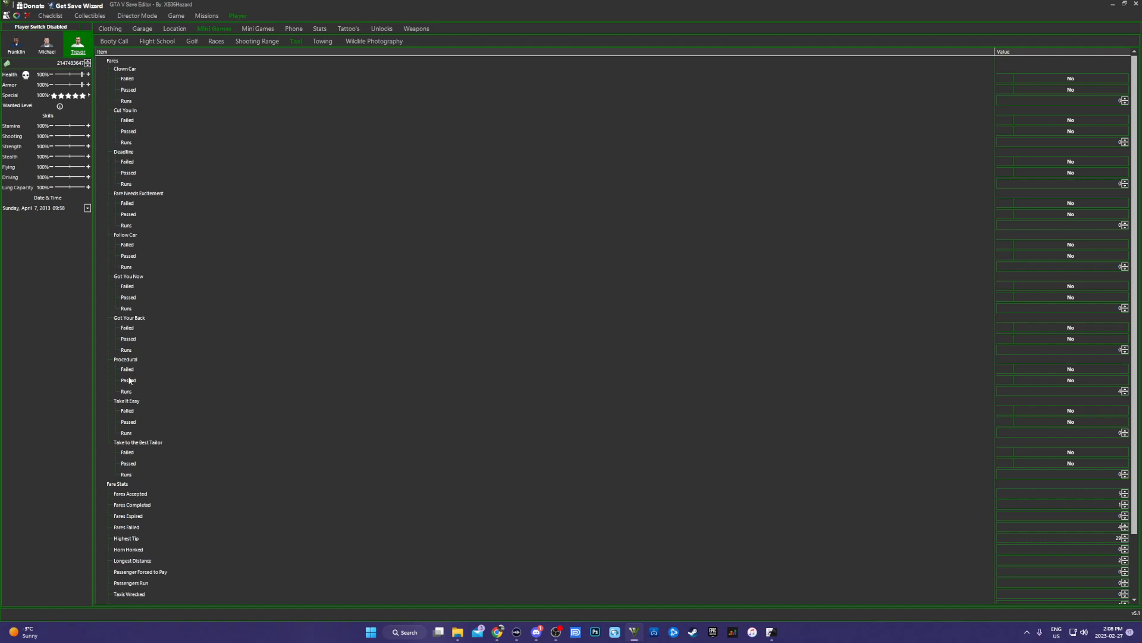
pyautogui.click(1030, 244)
pyautogui.click(1083, 215)
pyautogui.click(1080, 203)
pyautogui.click(1083, 161)
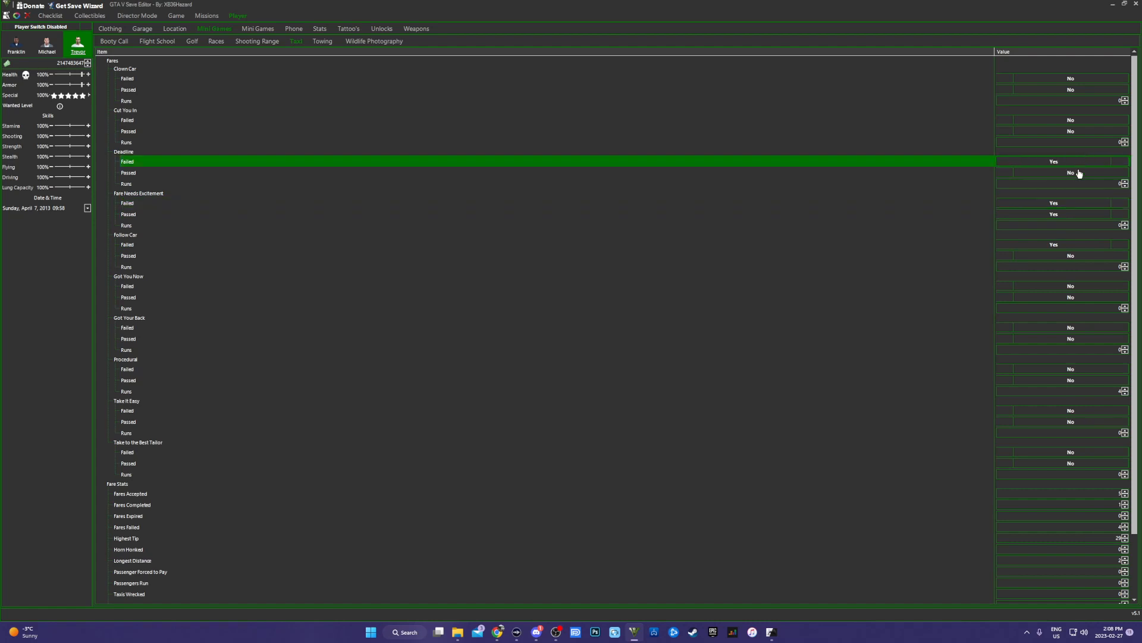
pyautogui.click(1079, 173)
pyautogui.click(1077, 185)
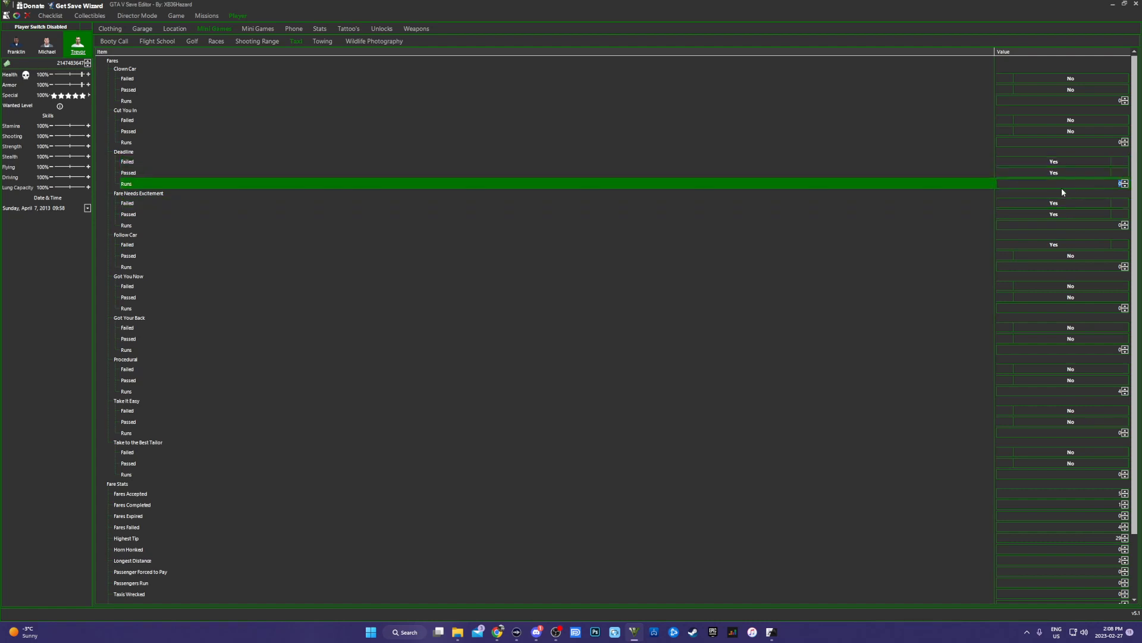
pyautogui.scroll(-2, 536, 390)
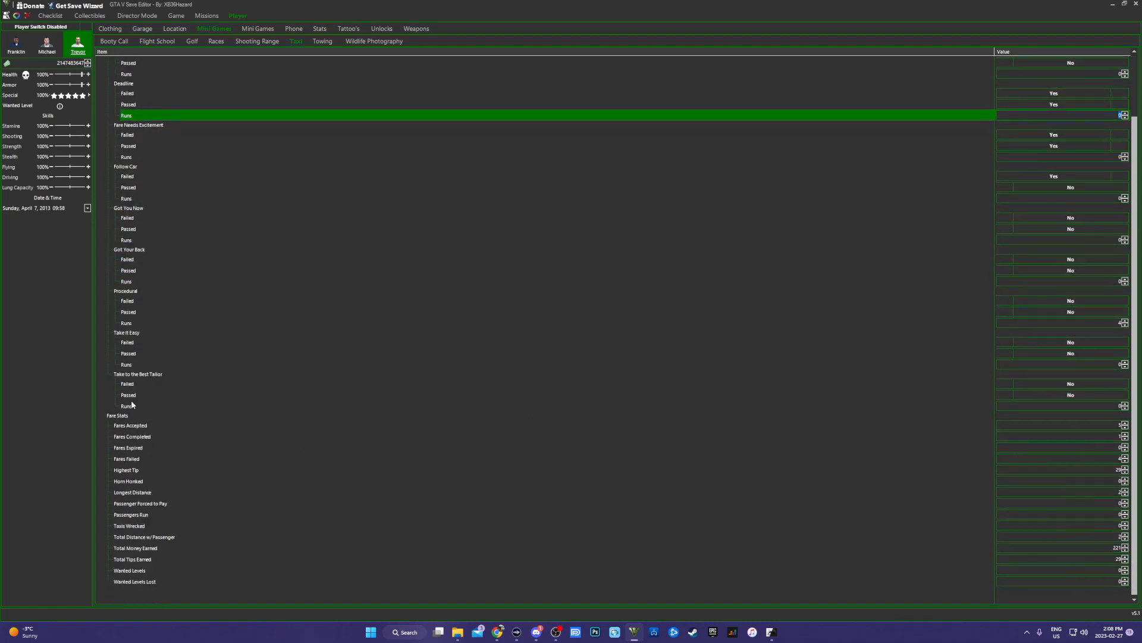
pyautogui.scroll(2, 215, 421)
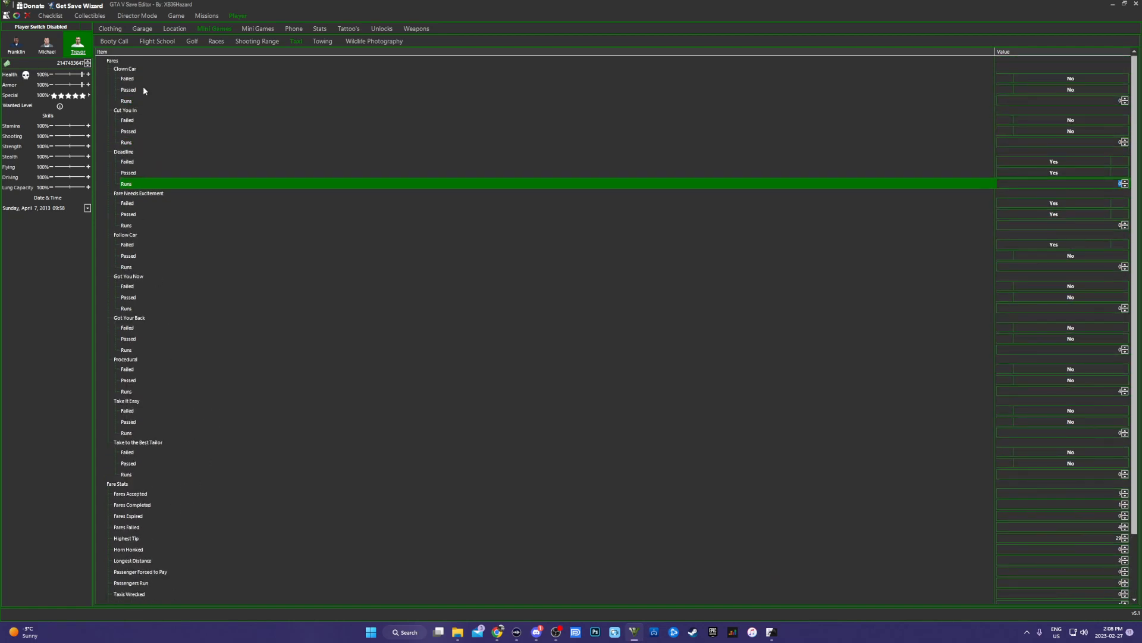
# Step: Choose Illegally Parked Car as the last towing job and set Illegally Parked Car Times Completed to 43254
pyautogui.click(321, 41)
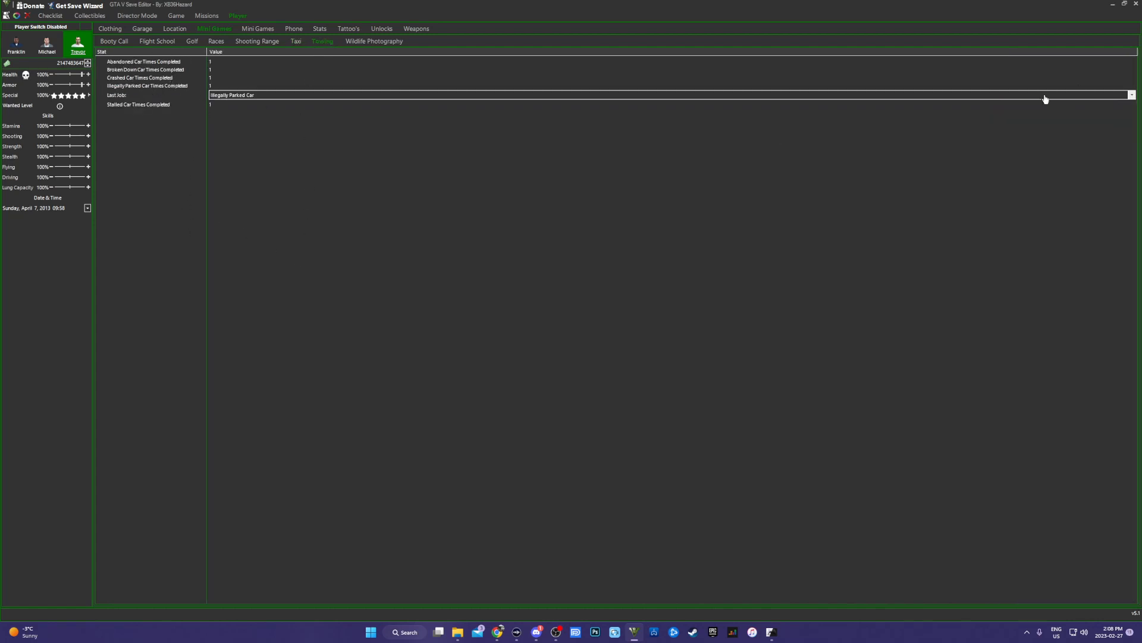
pyautogui.click(1069, 96)
pyautogui.click(1073, 97)
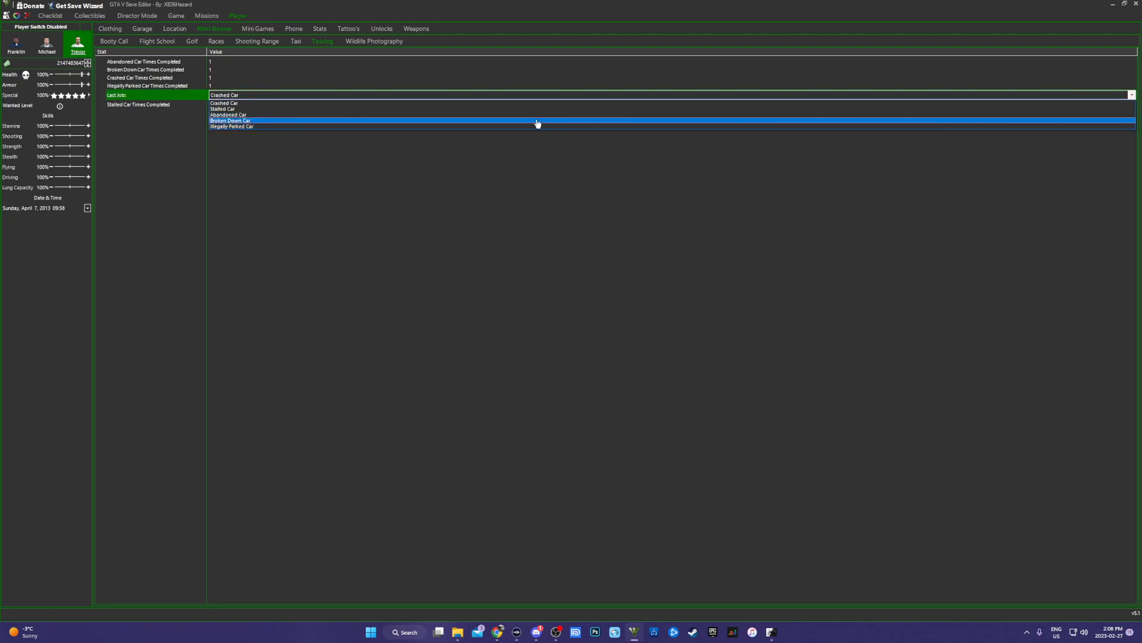
pyautogui.click(245, 127)
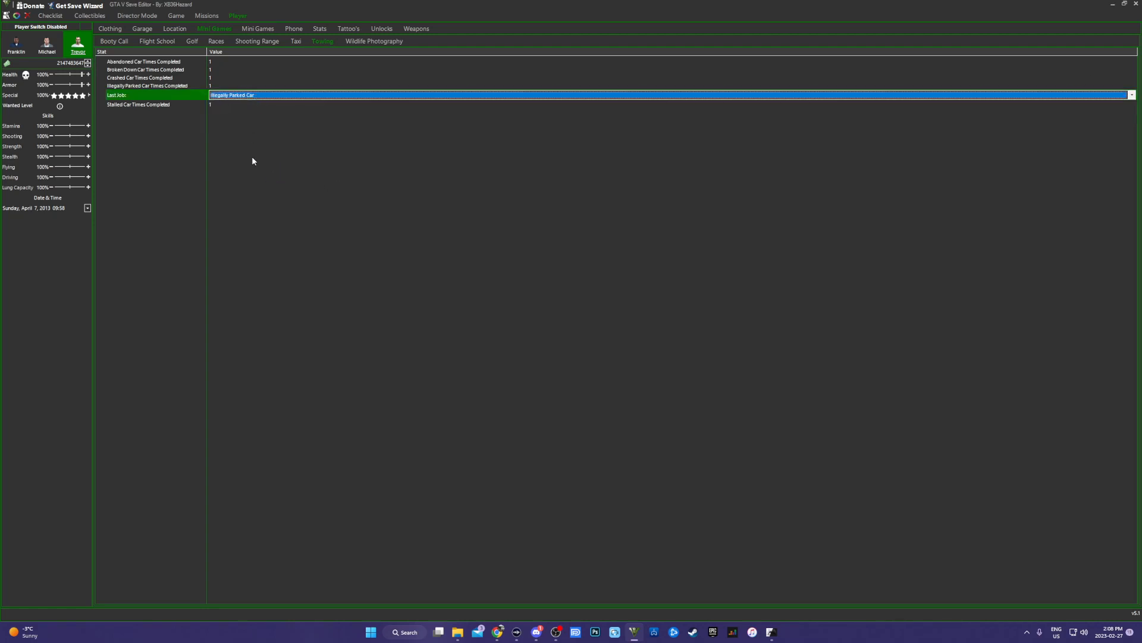
pyautogui.click(202, 86)
pyautogui.click(242, 85)
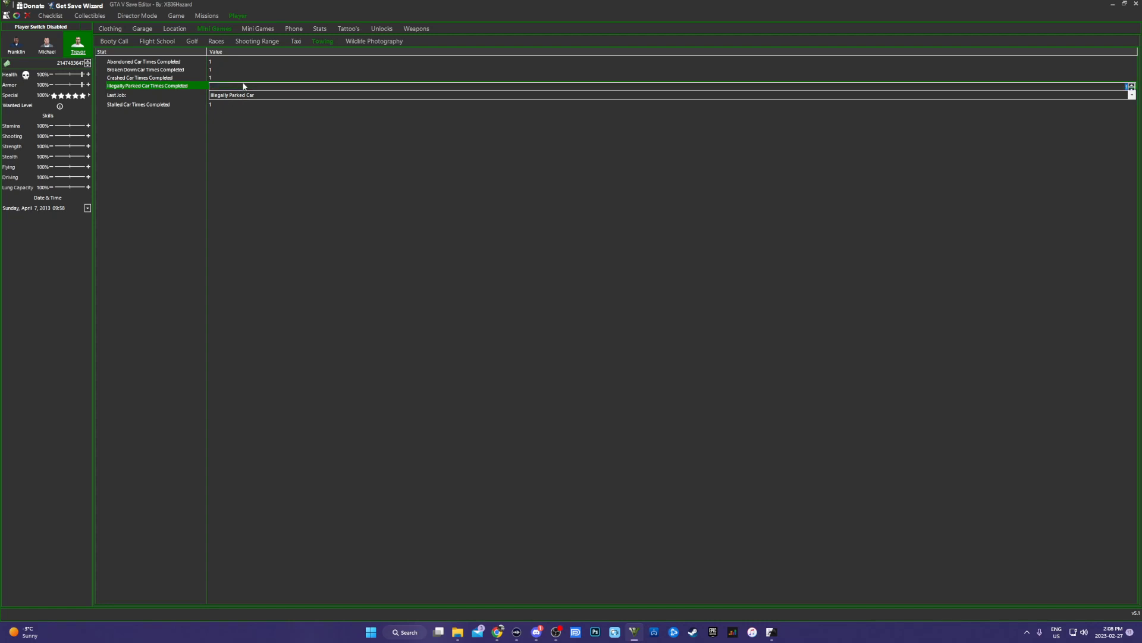
pyautogui.write('43254')
pyautogui.click(222, 80)
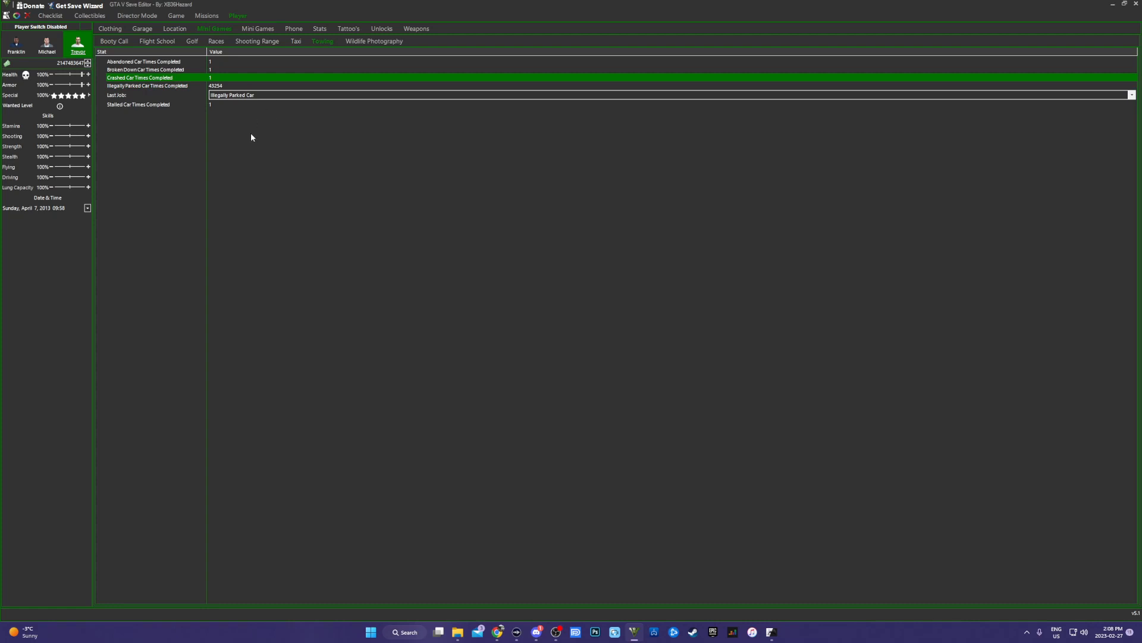
pyautogui.click(231, 62)
pyautogui.click(249, 78)
# Step: Look over Trevor's Wildlife Photography animals and his darts, hunting and tennis stats
pyautogui.click(360, 42)
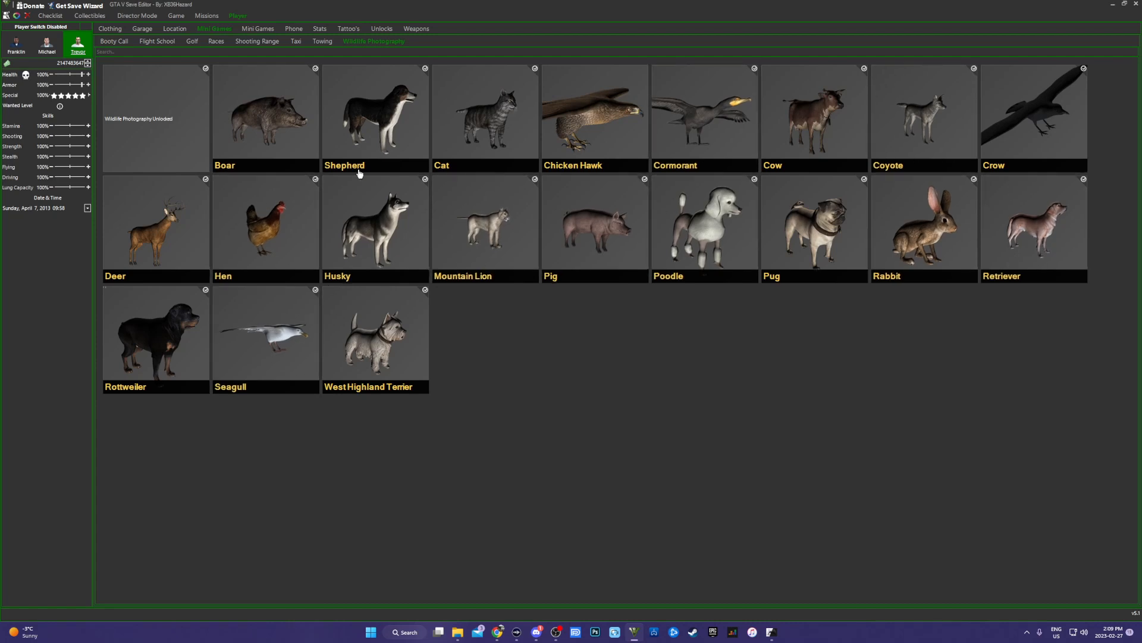
pyautogui.click(258, 30)
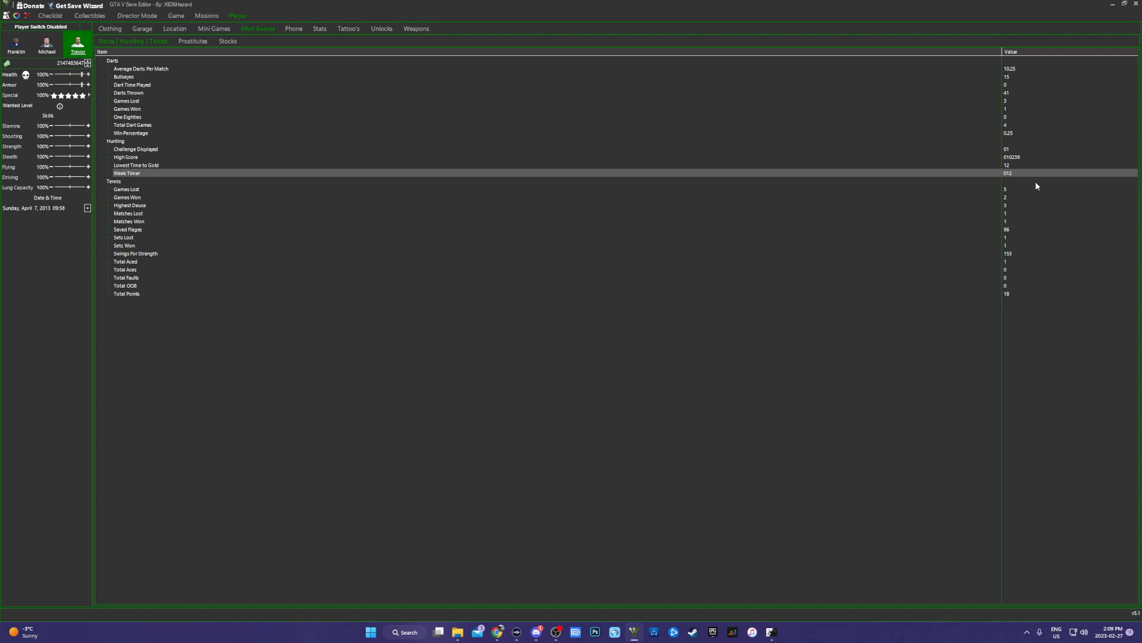
# Step: Look through the prostitutes' player stats, model choices and head and hair component settings
pyautogui.click(193, 42)
pyautogui.click(323, 81)
pyautogui.click(411, 86)
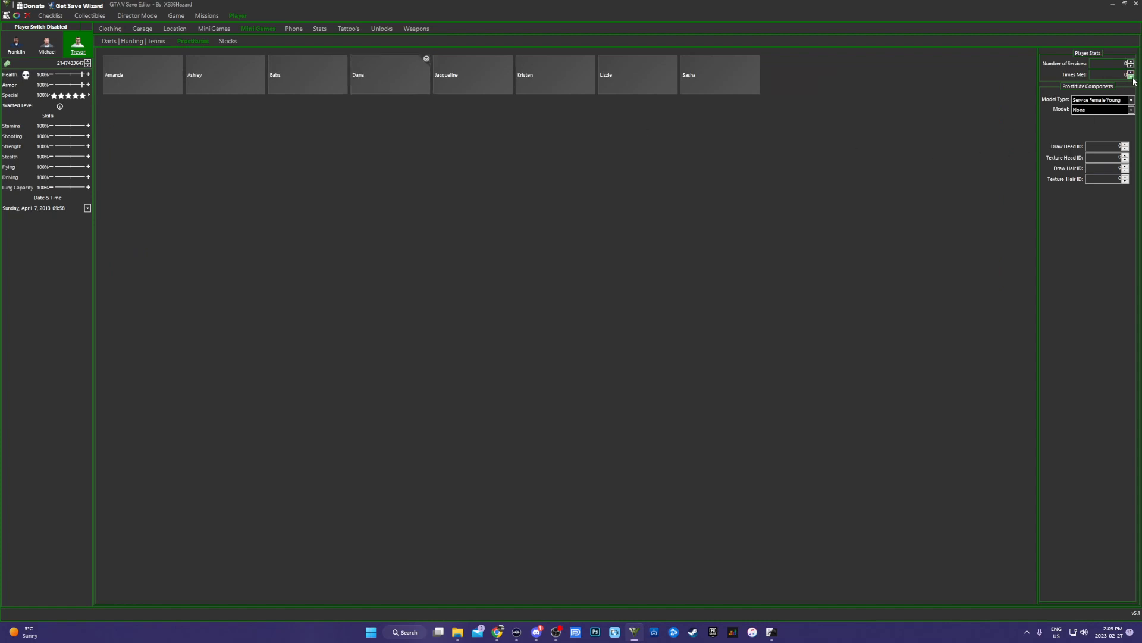
pyautogui.click(1132, 110)
pyautogui.click(1029, 120)
pyautogui.click(1125, 148)
pyautogui.click(1125, 180)
pyautogui.click(482, 76)
pyautogui.click(126, 81)
pyautogui.click(356, 84)
pyautogui.click(653, 90)
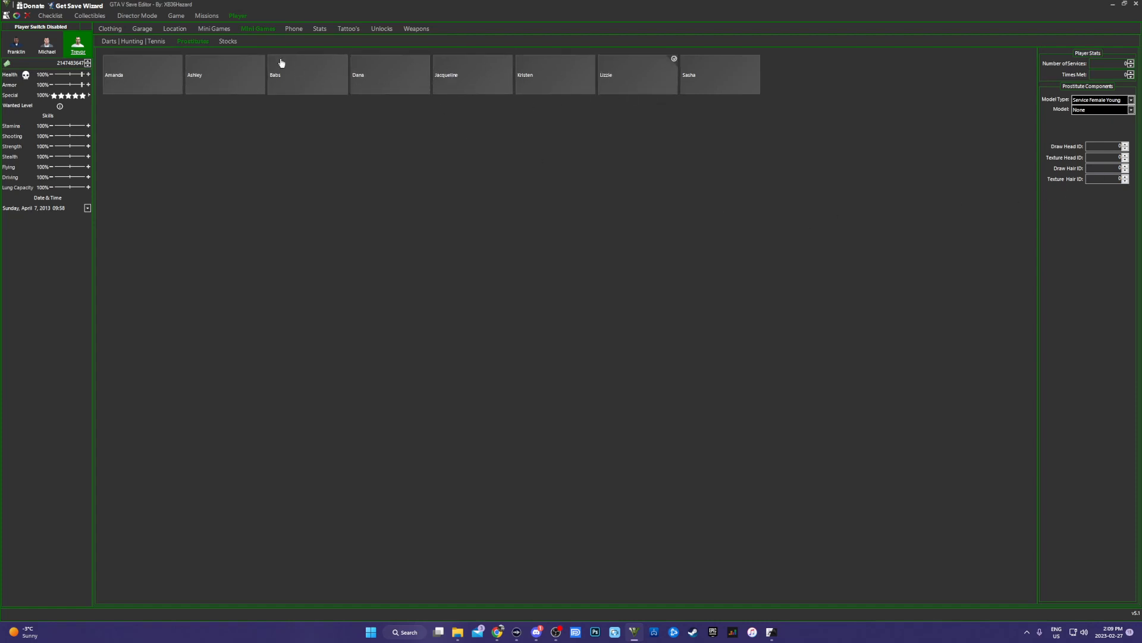
# Step: Look over the stock market's companies with their high, low and base values, including BurgerShot
pyautogui.click(227, 42)
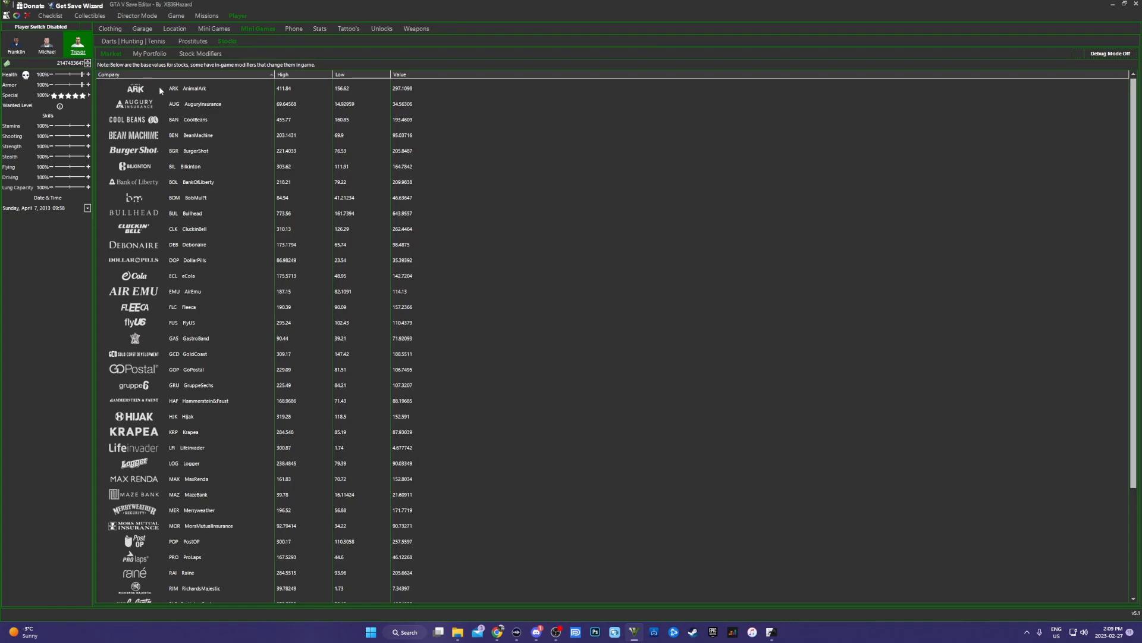
pyautogui.scroll(-1, 143, 205)
pyautogui.scroll(1, 143, 205)
pyautogui.click(283, 153)
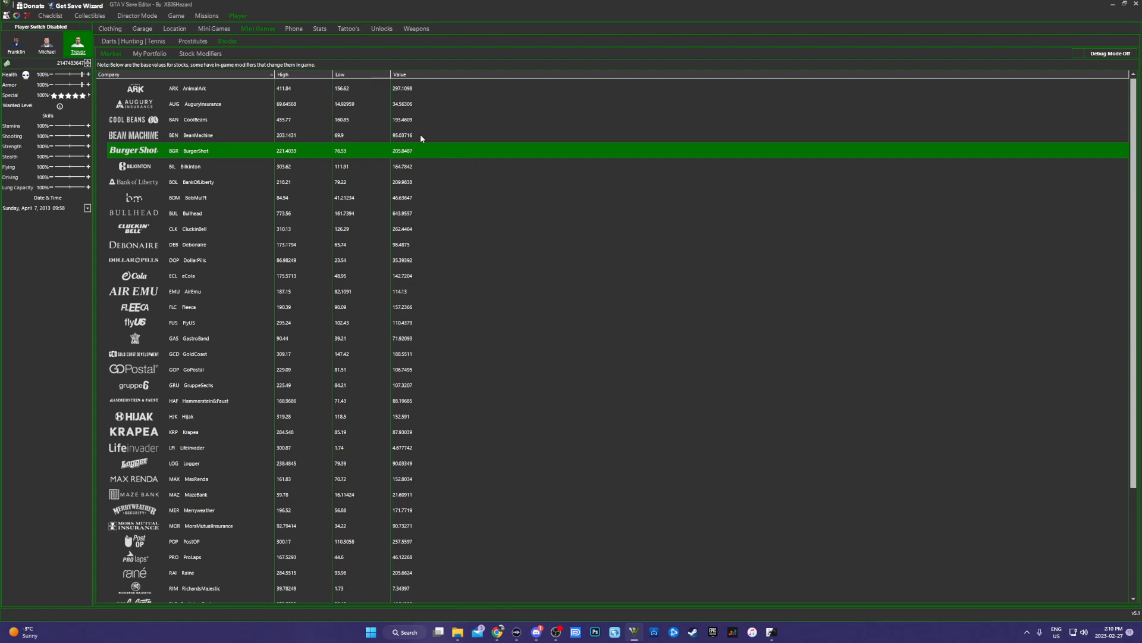
# Step: Choose Pisswasser as the company in the second slot of Trevor's stock portfolio
pyautogui.click(149, 53)
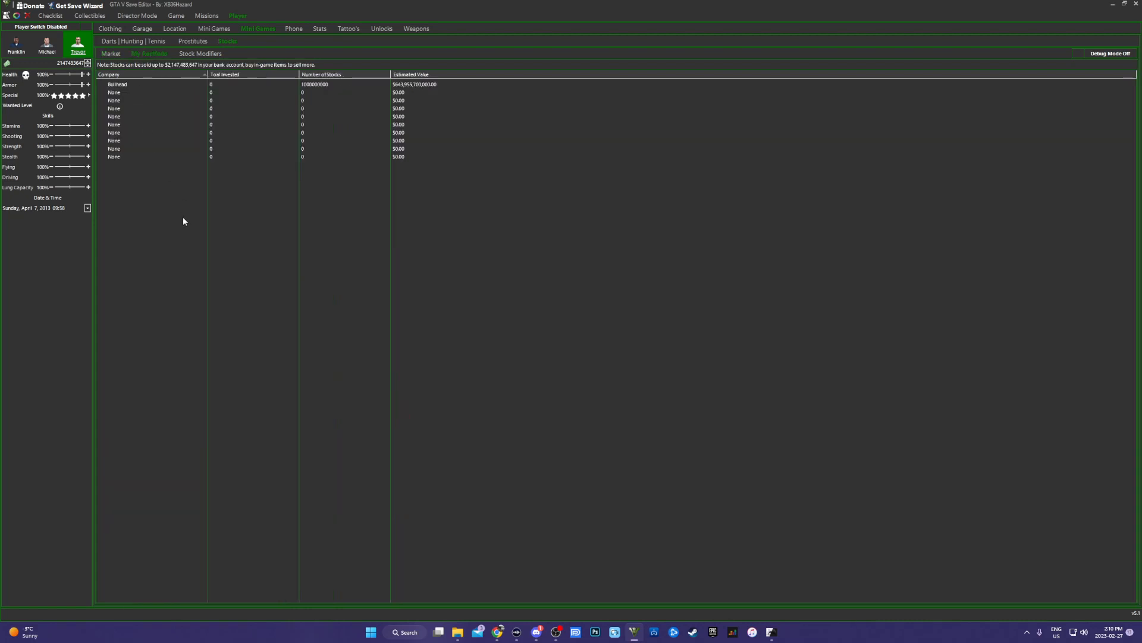
pyautogui.click(133, 101)
pyautogui.click(201, 94)
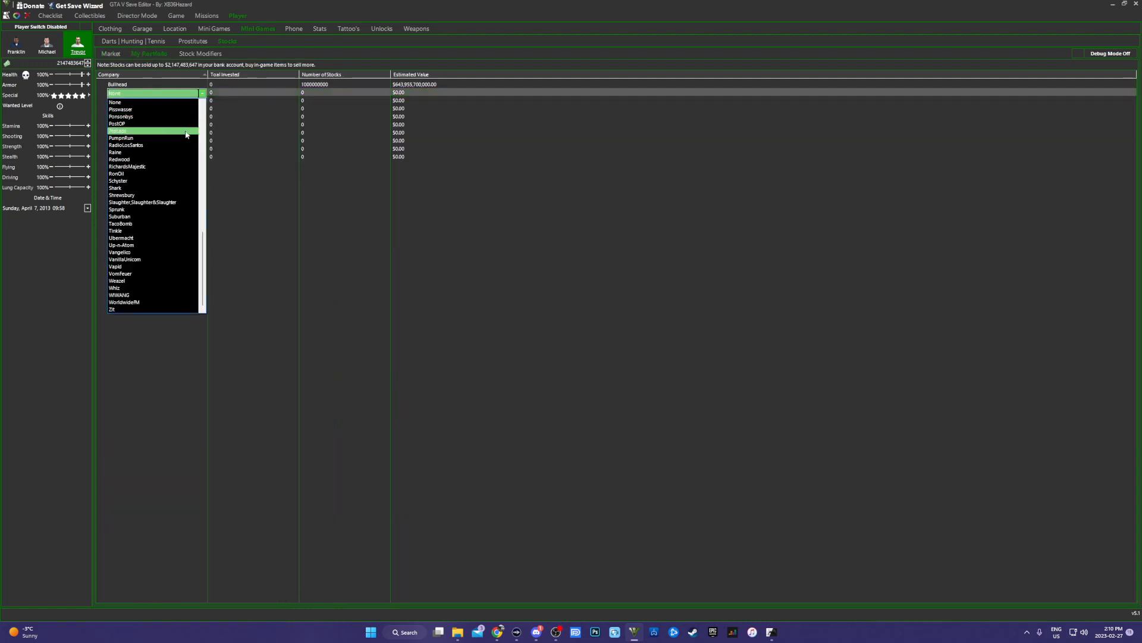
pyautogui.click(141, 110)
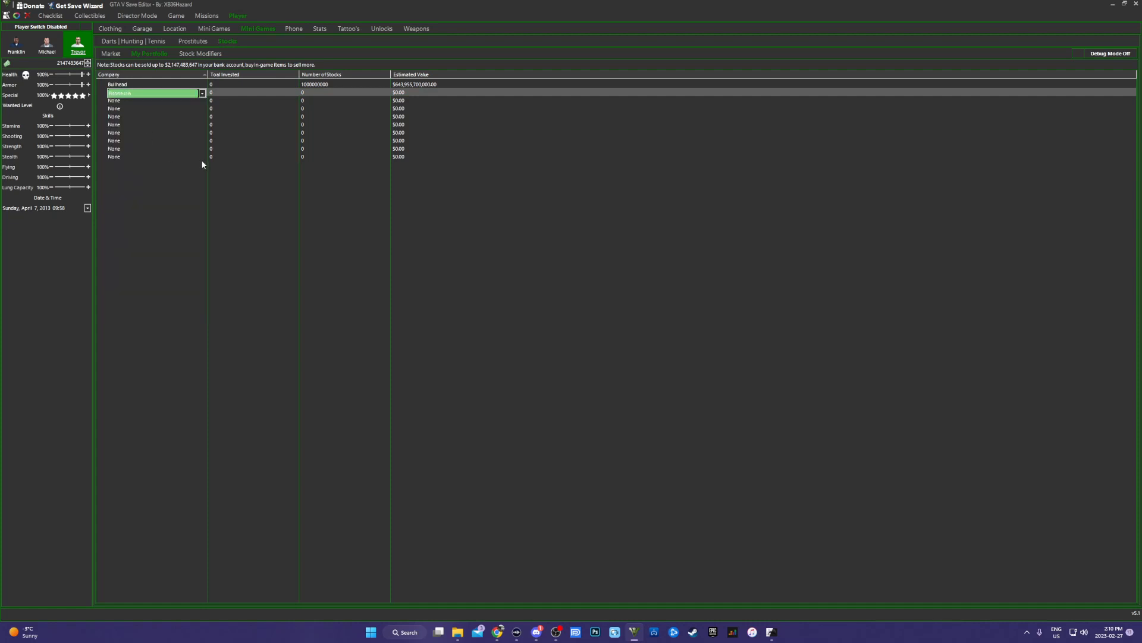
pyautogui.click(263, 92)
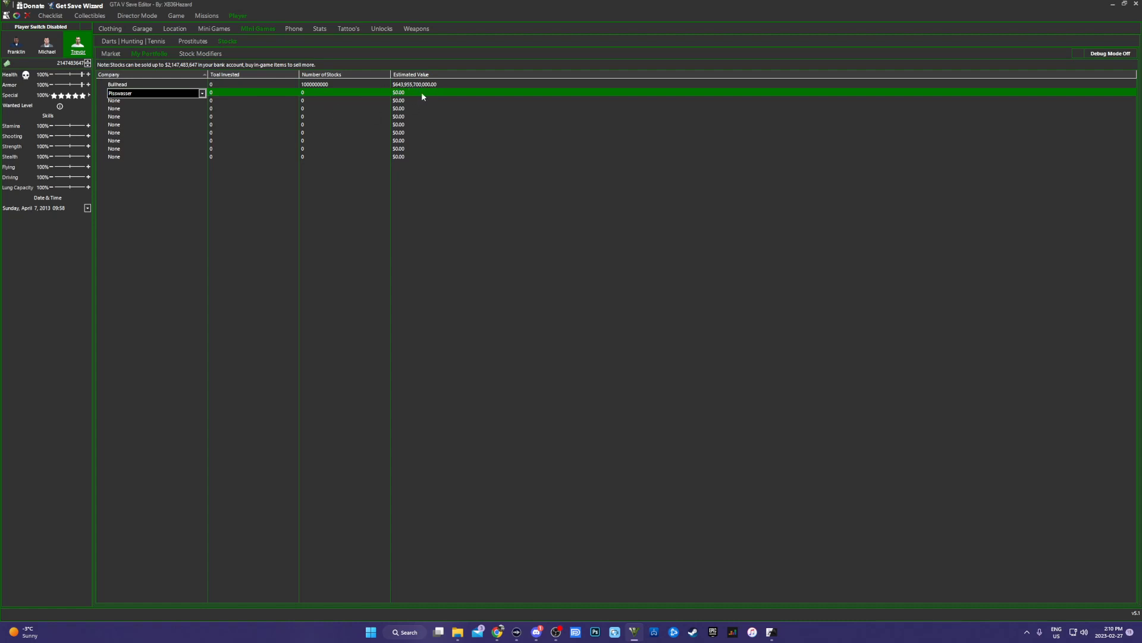
# Step: Check the portfolio's Bullhead holding and an empty slot, and review the list of stock modifiers
pyautogui.click(153, 87)
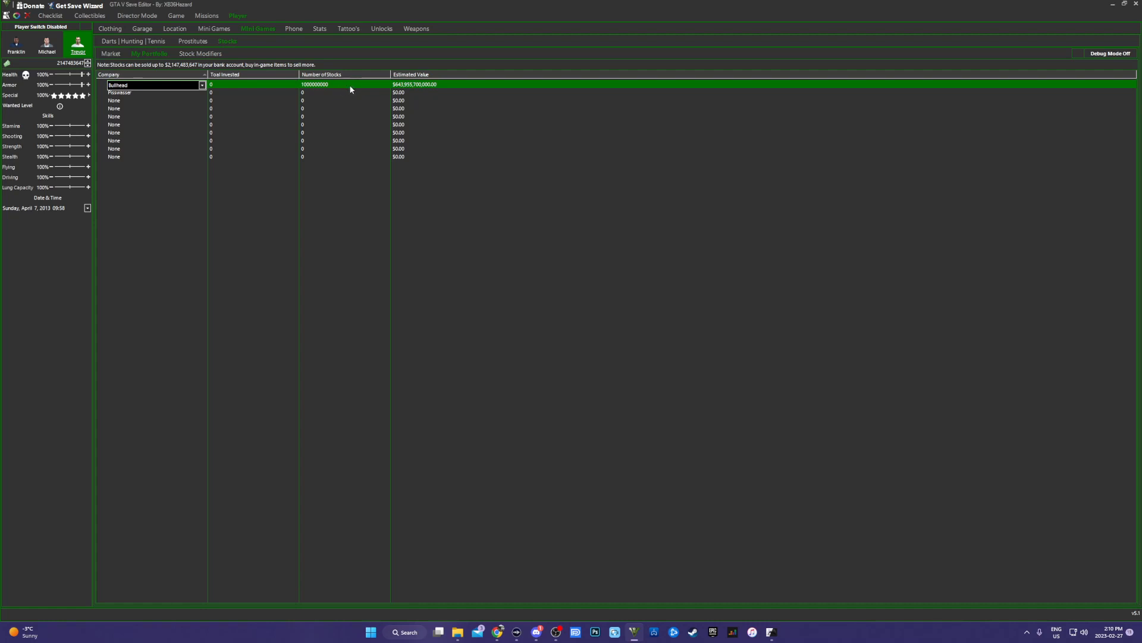
pyautogui.click(177, 109)
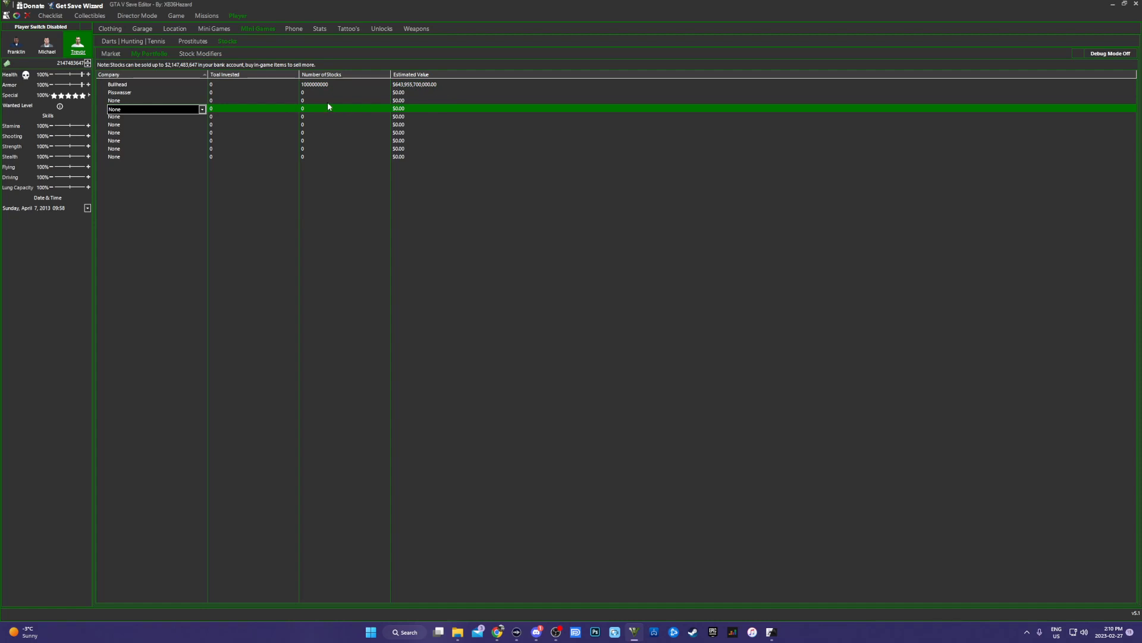
pyautogui.click(202, 56)
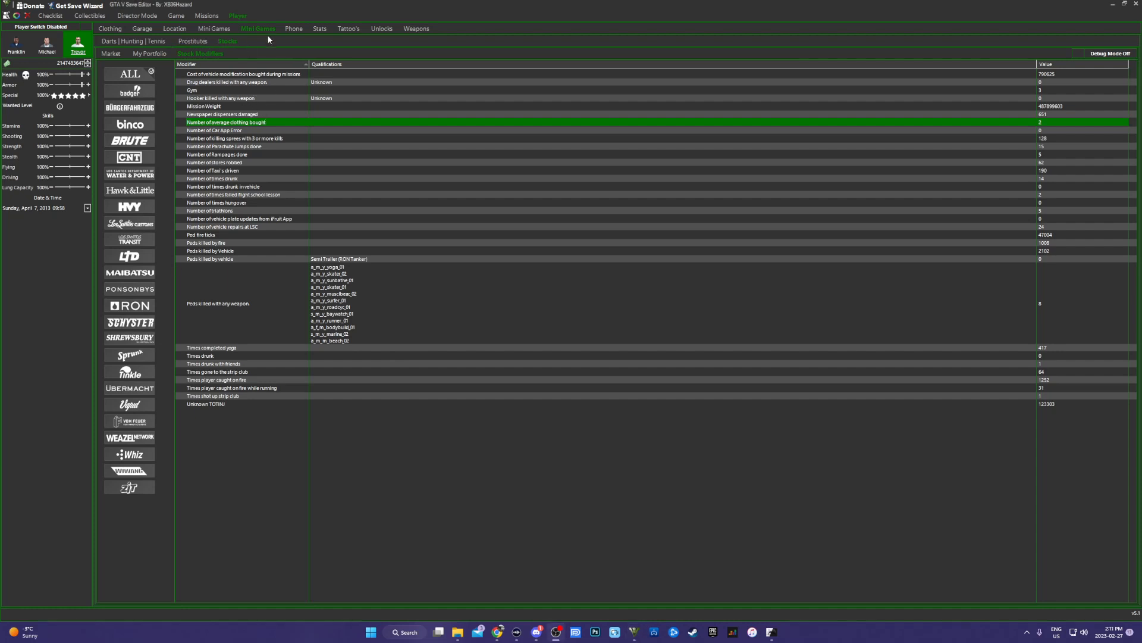
pyautogui.click(297, 30)
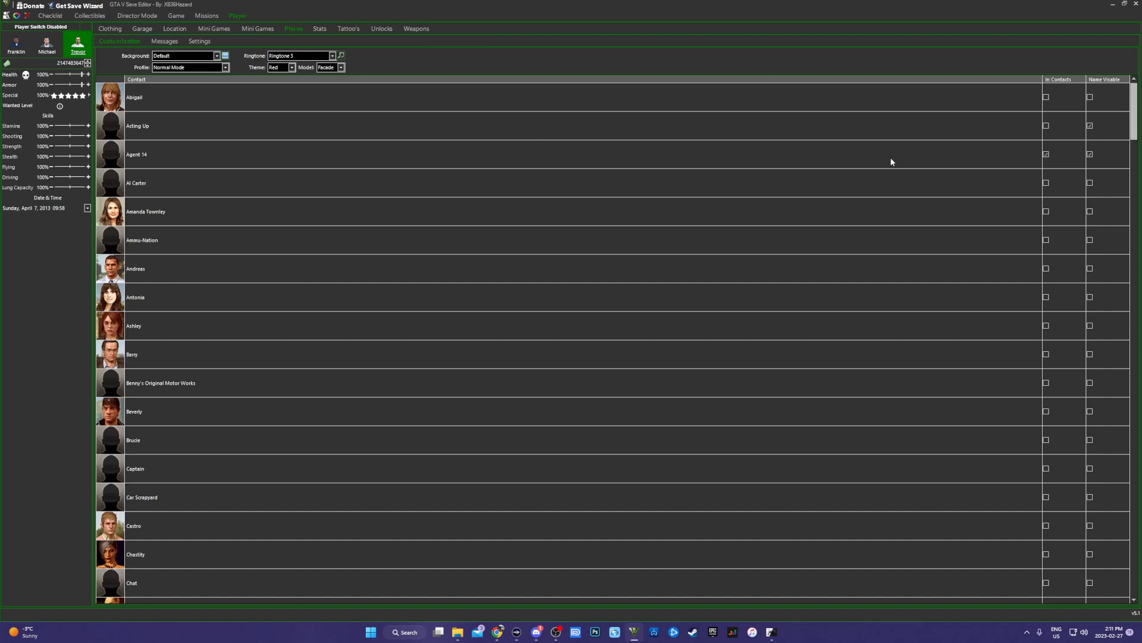
pyautogui.click(1051, 108)
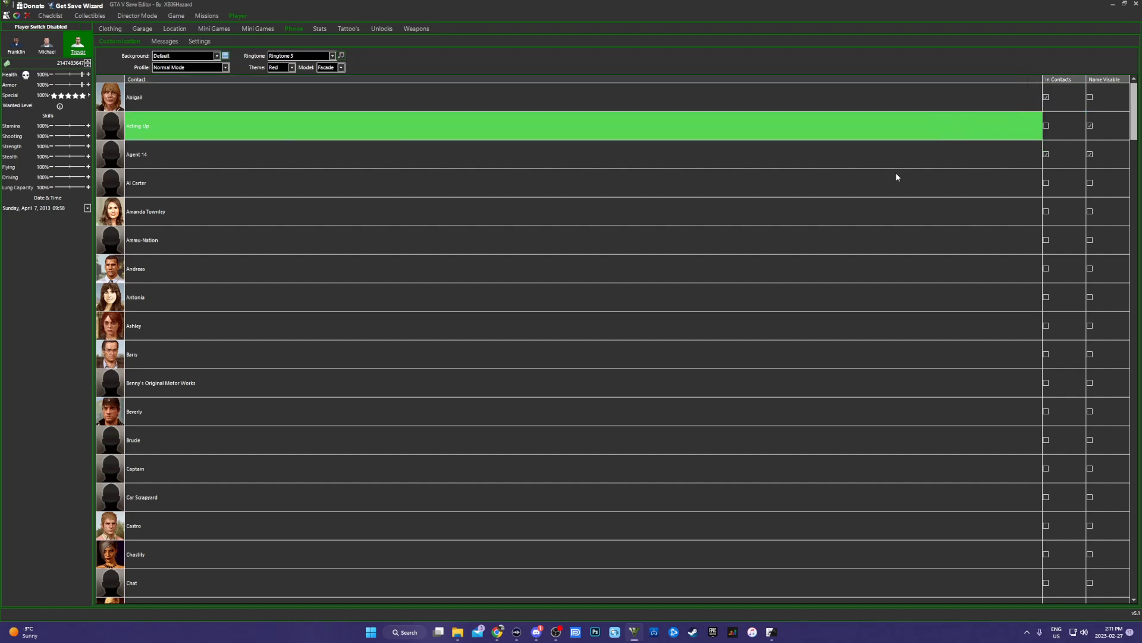
pyautogui.click(1091, 99)
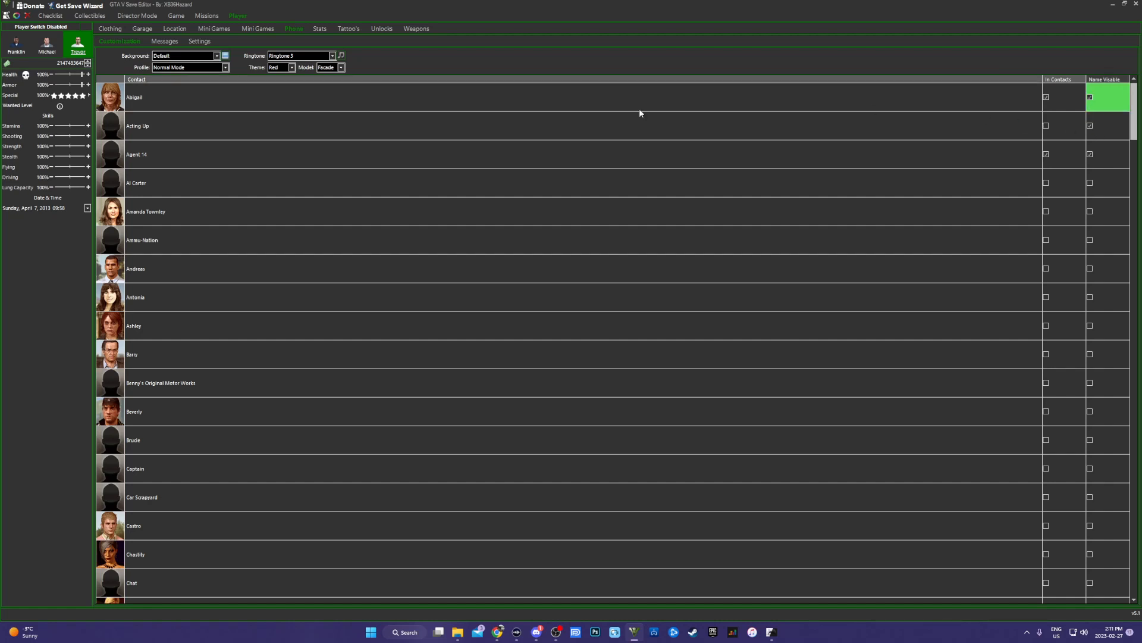
pyautogui.click(211, 56)
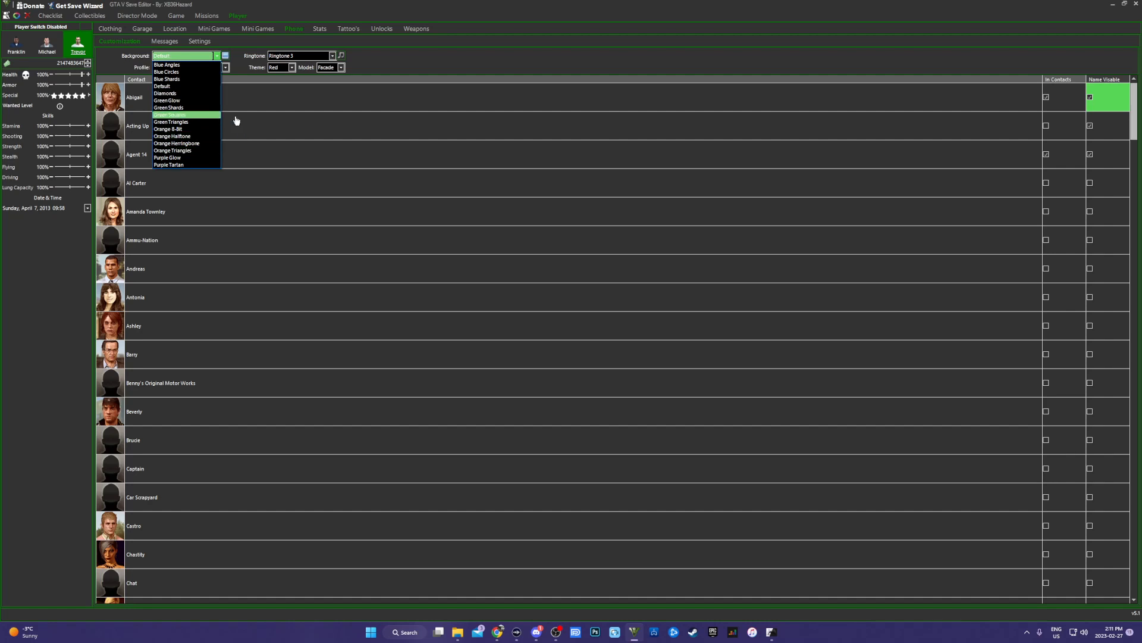
pyautogui.click(205, 108)
pyautogui.click(216, 67)
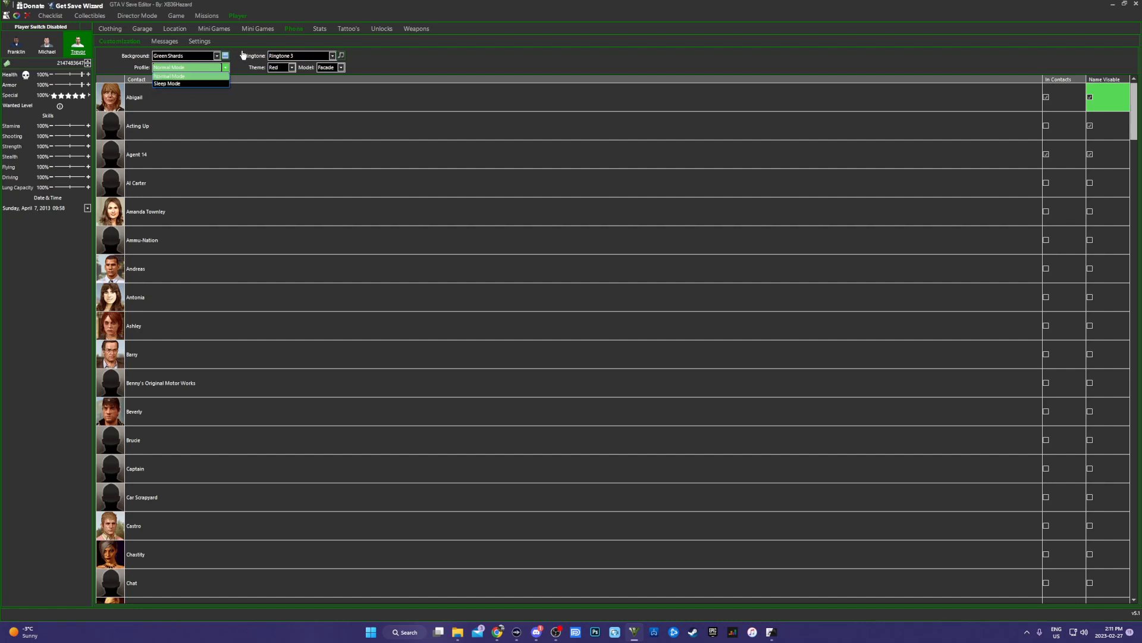
pyautogui.click(243, 56)
pyautogui.click(341, 58)
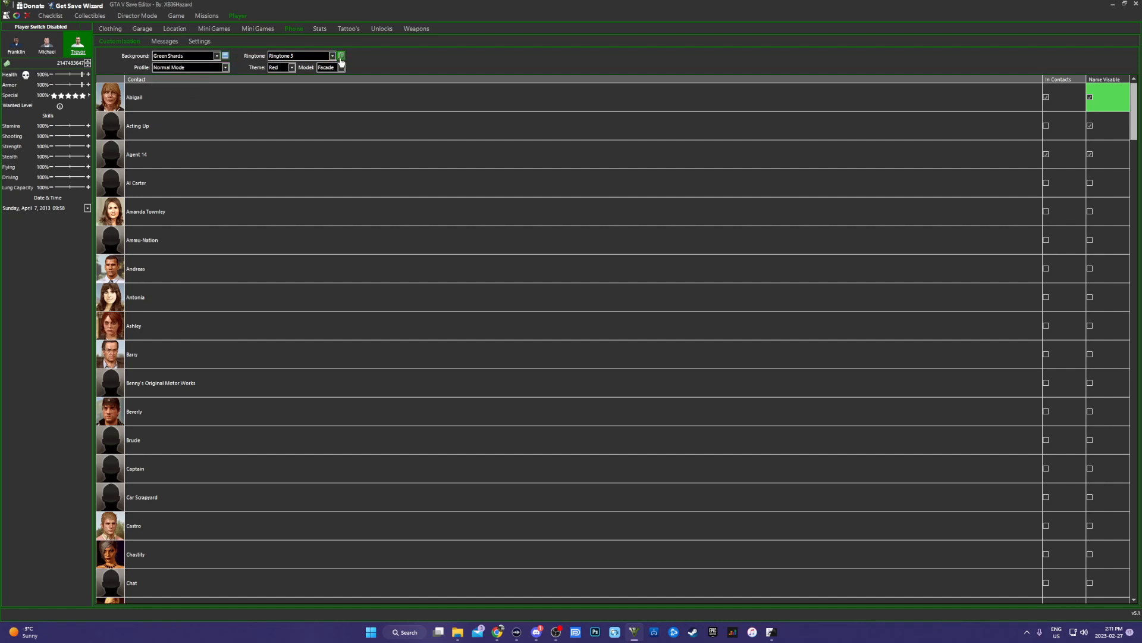
pyautogui.click(324, 59)
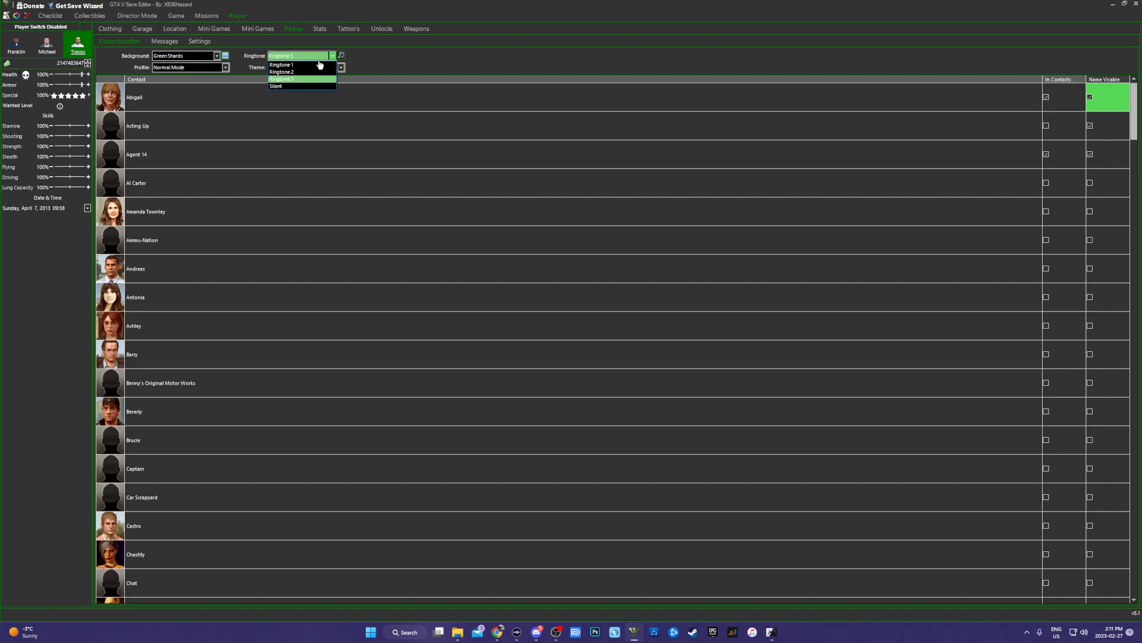
pyautogui.click(282, 72)
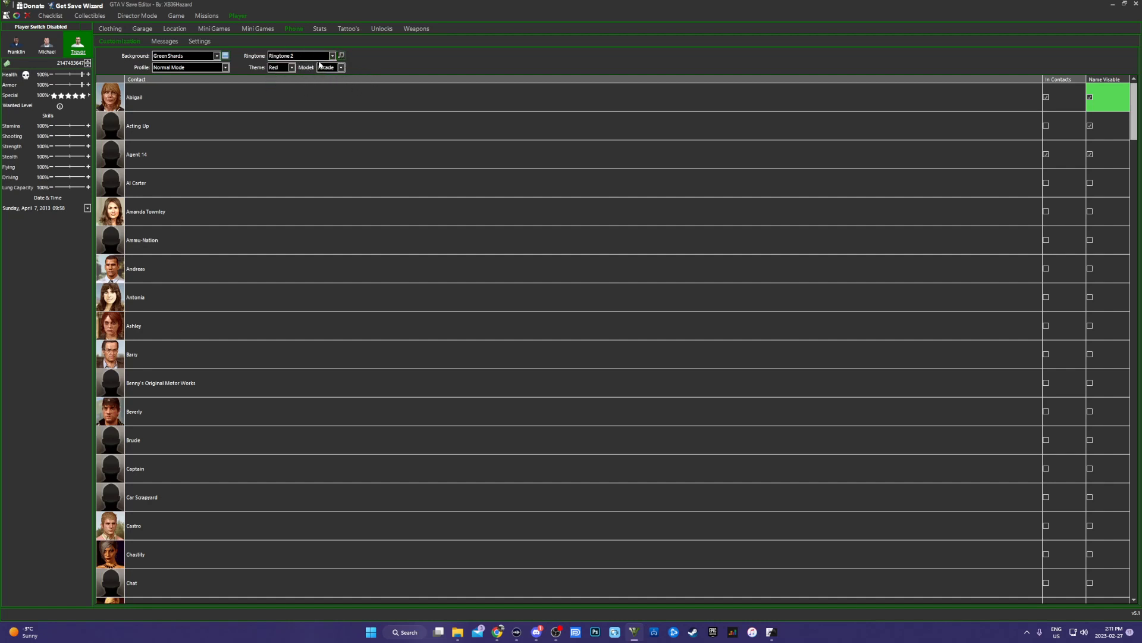
# Step: Look through the phone's theme and model choices and the fields of its PRMBA_PAN3 message
pyautogui.click(292, 68)
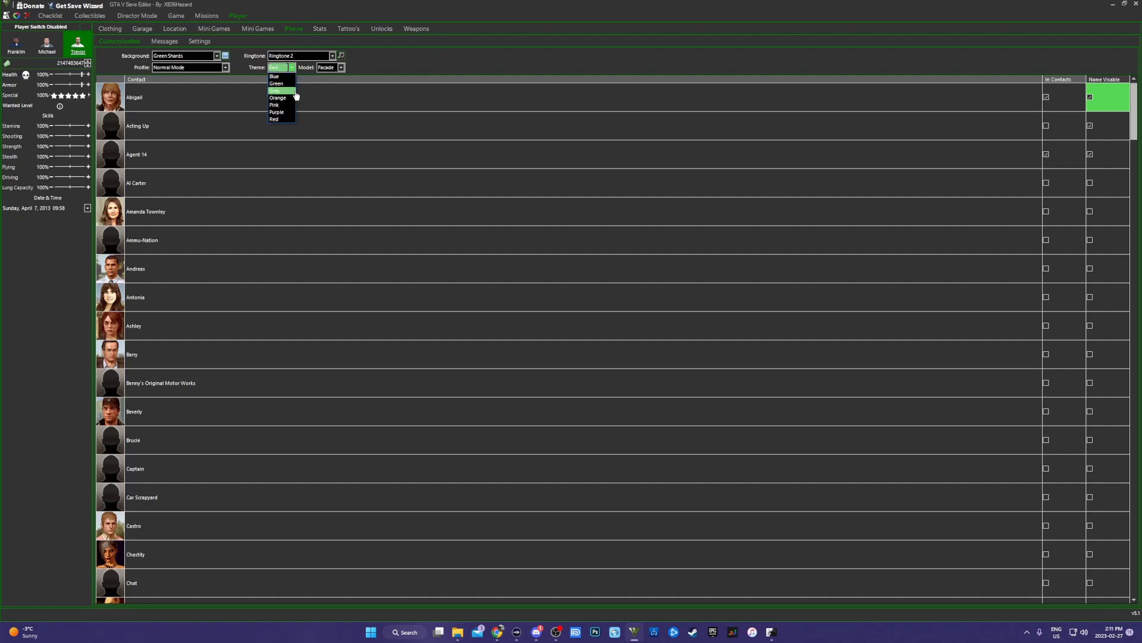
pyautogui.click(289, 94)
pyautogui.click(343, 68)
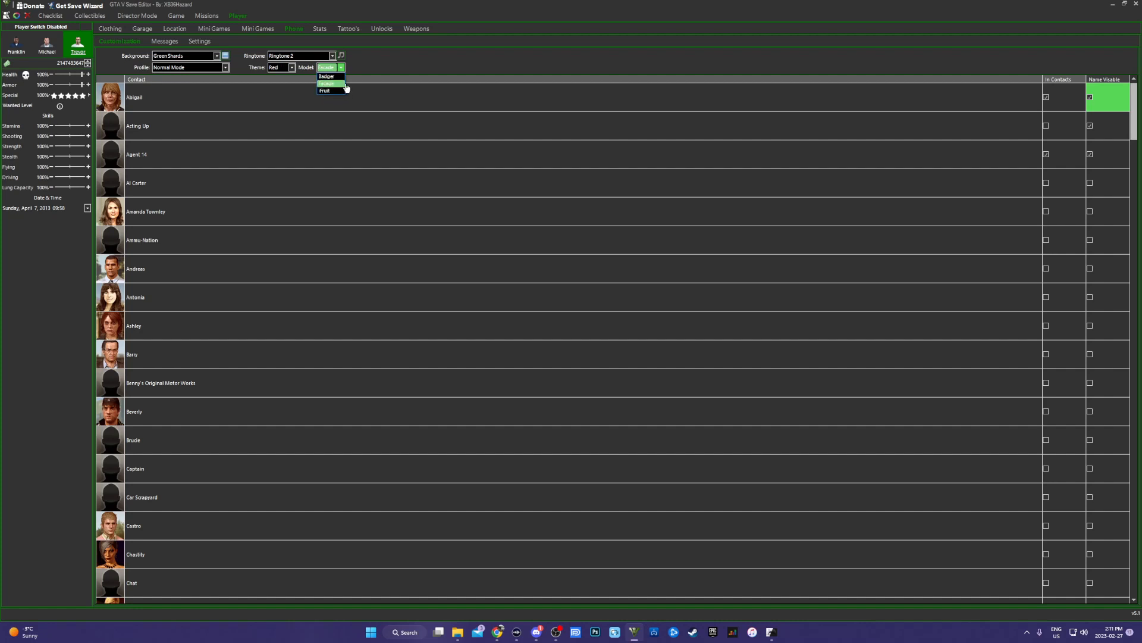
pyautogui.click(332, 72)
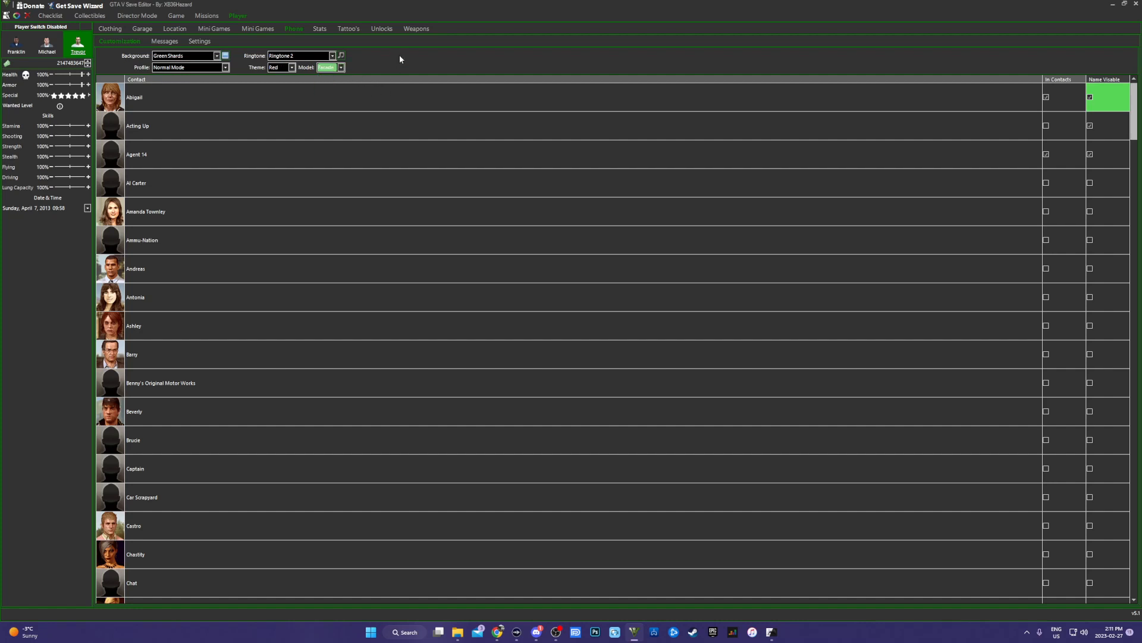
pyautogui.click(342, 68)
pyautogui.click(342, 91)
pyautogui.click(164, 42)
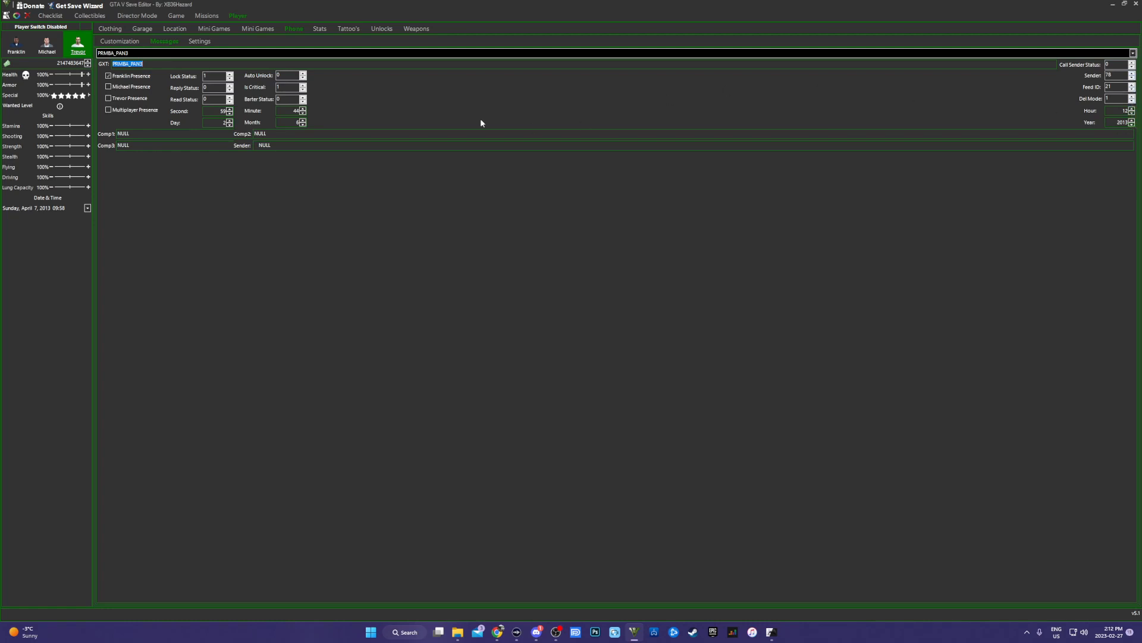
pyautogui.click(127, 88)
# Step: In the phone settings for all characters, mark Sleep Warning, SleepIcon Help and QuickSave Help as displayed
pyautogui.click(191, 42)
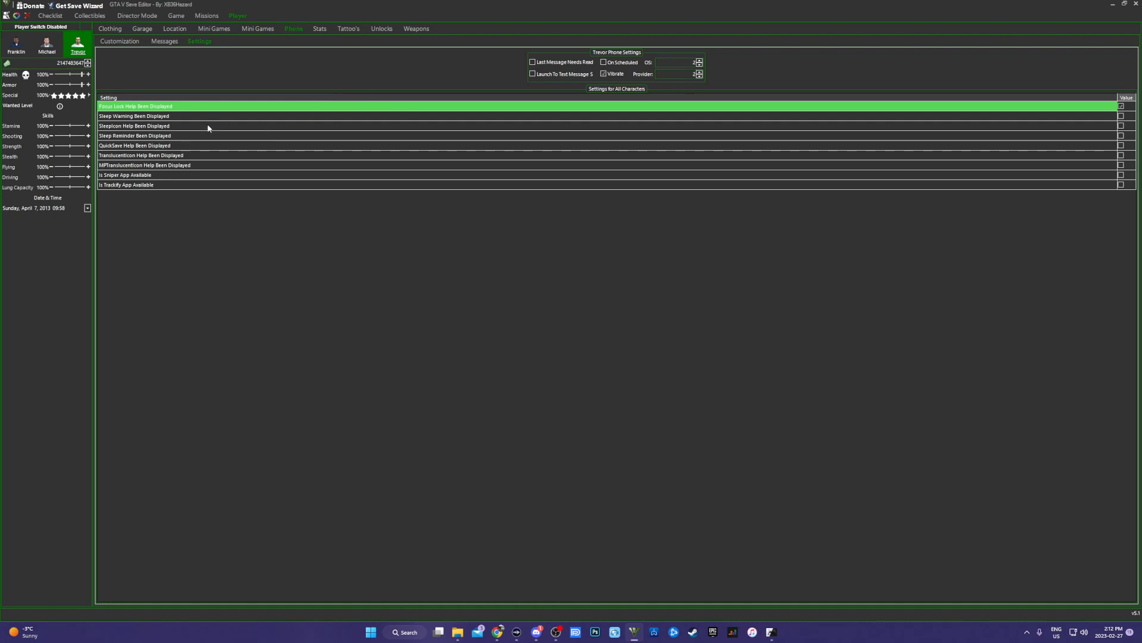
pyautogui.click(1121, 116)
pyautogui.click(1121, 125)
pyautogui.click(1121, 136)
pyautogui.click(1121, 145)
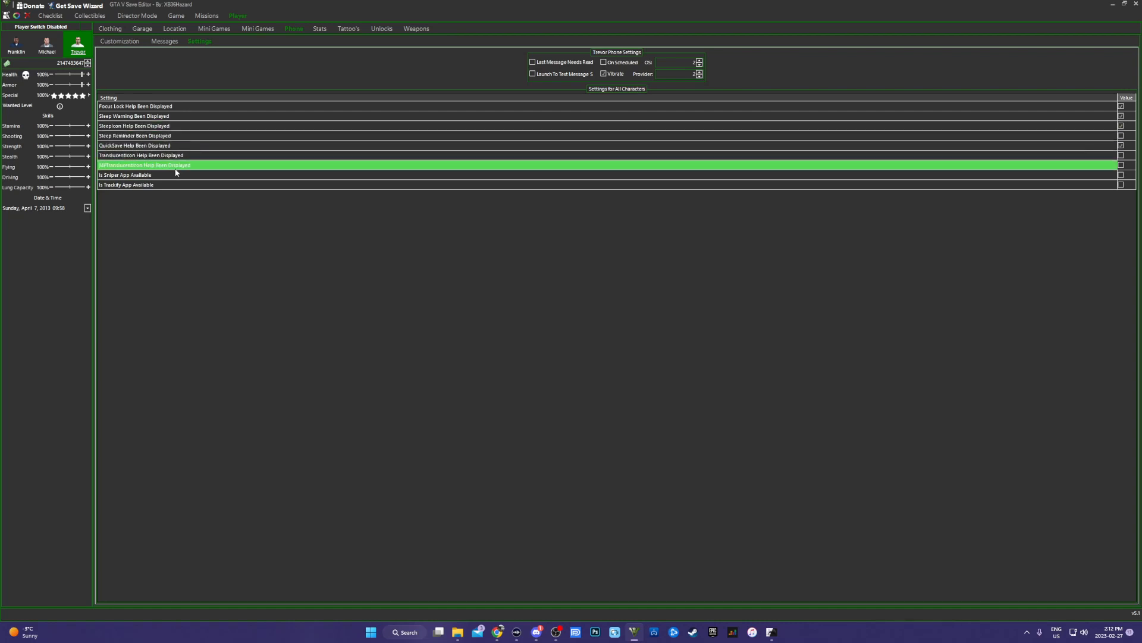
# Step: Look through Trevor's app, combat, settings, skills, vehicle and weapon stats
pyautogui.click(318, 33)
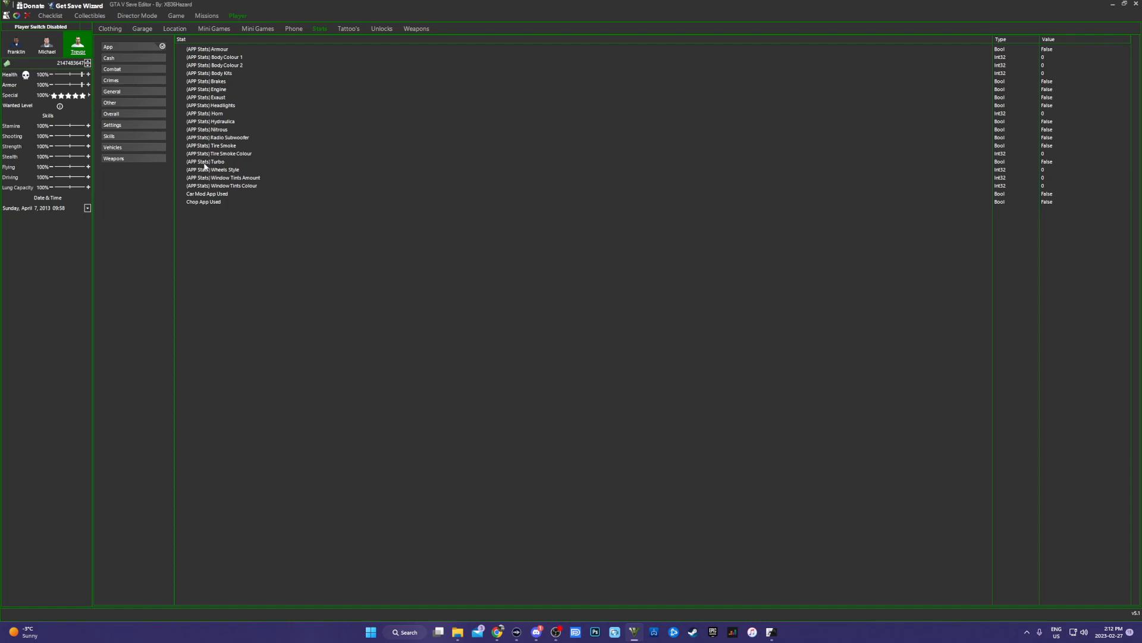
pyautogui.click(135, 71)
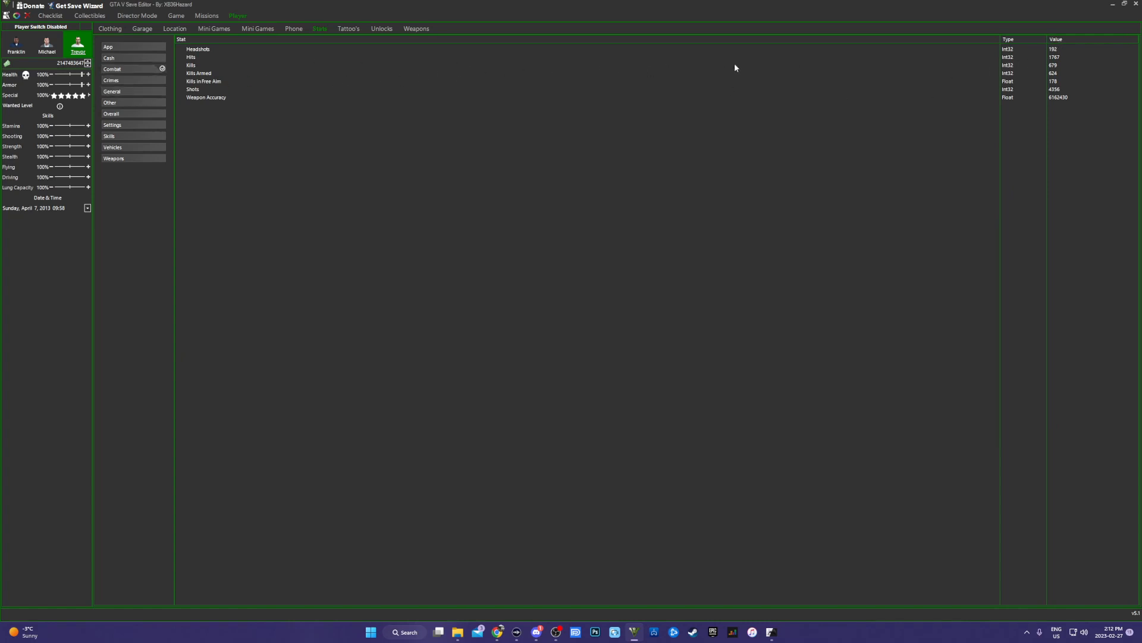
pyautogui.click(138, 126)
pyautogui.click(130, 138)
pyautogui.click(126, 149)
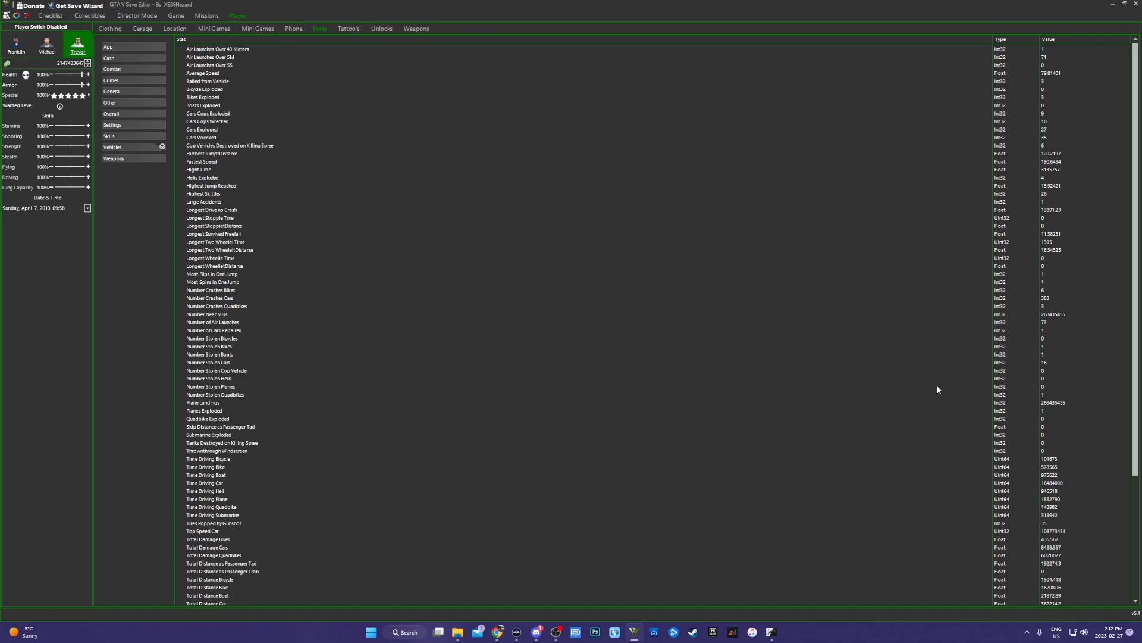
pyautogui.scroll(-2, 938, 389)
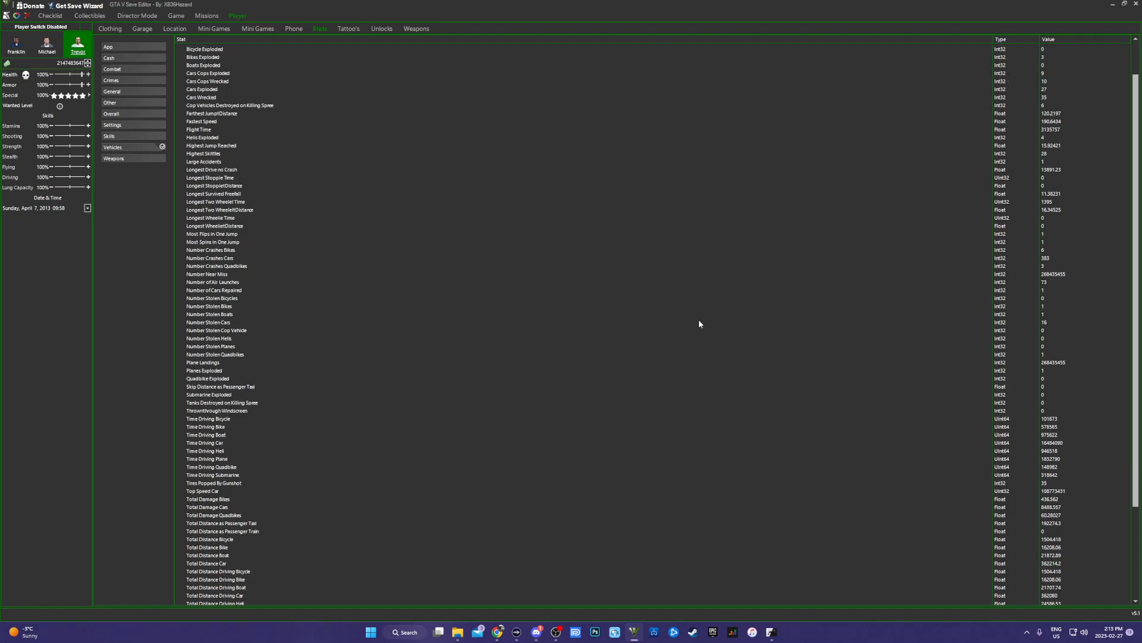
pyautogui.click(121, 161)
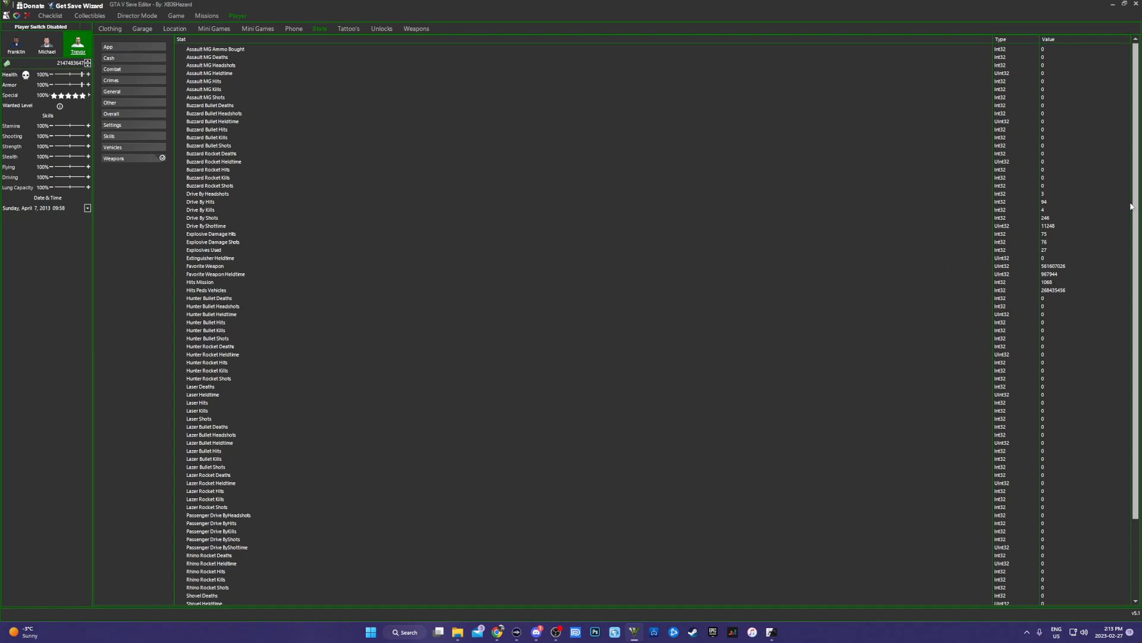
pyautogui.moveTo(1132, 206); pyautogui.dragTo(1132, 363)
pyautogui.scroll(4, 250, 278)
# Step: Look through the tattoos available for Trevor, Michael and Franklin by body area
pyautogui.click(349, 29)
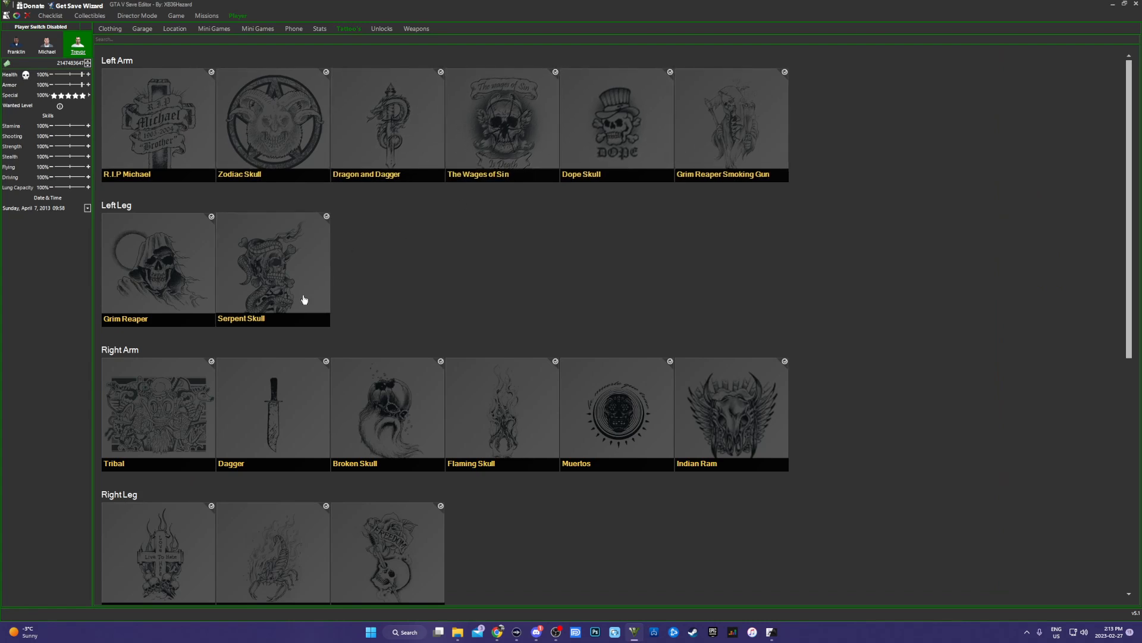
pyautogui.scroll(-3, 323, 277)
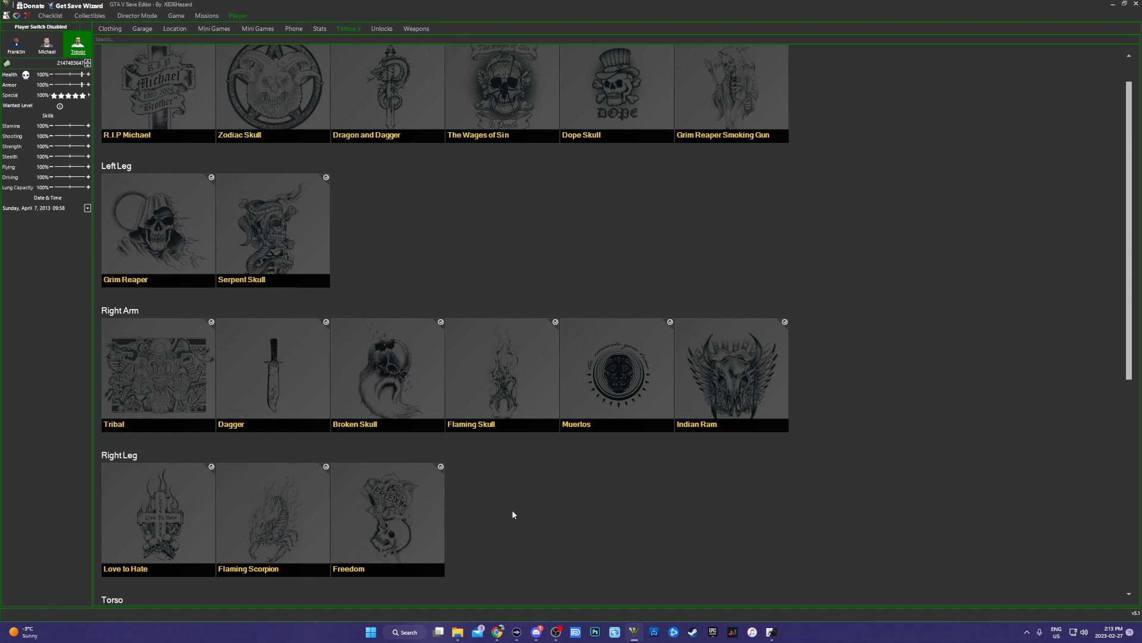
pyautogui.scroll(3, 232, 297)
pyautogui.click(38, 44)
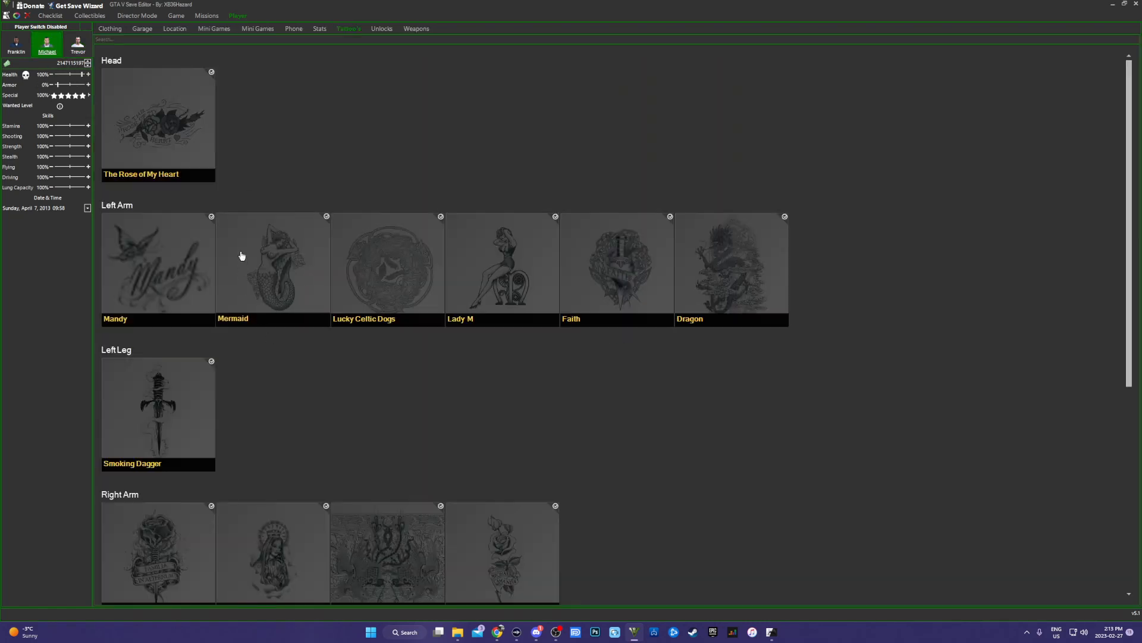
pyautogui.scroll(-3, 207, 323)
pyautogui.moveTo(1131, 285); pyautogui.dragTo(1140, 310)
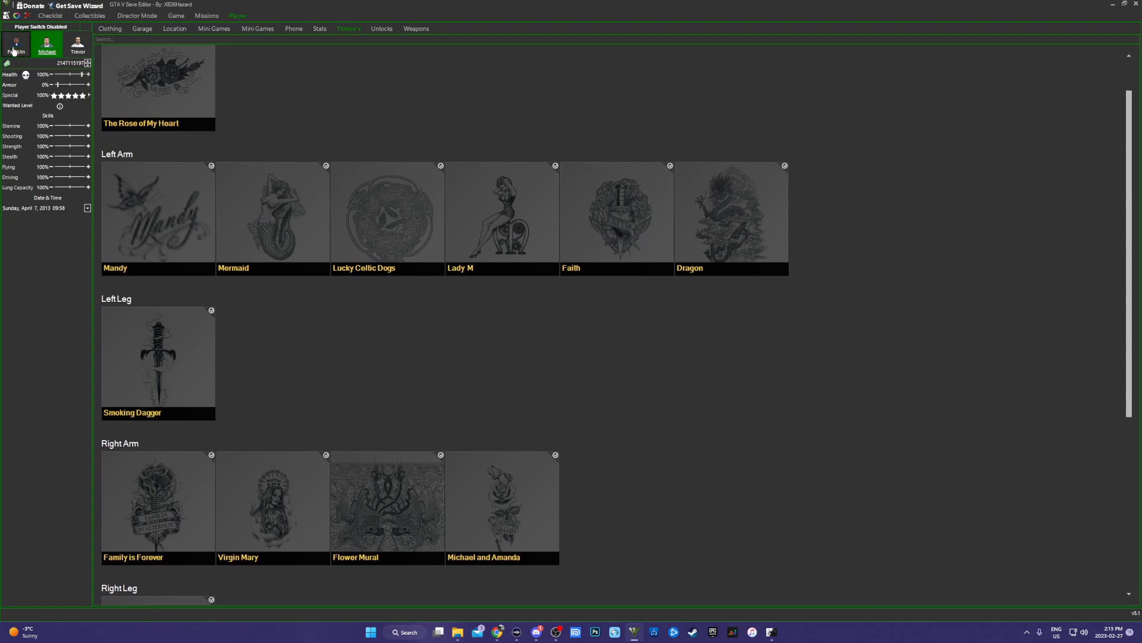
pyautogui.click(14, 46)
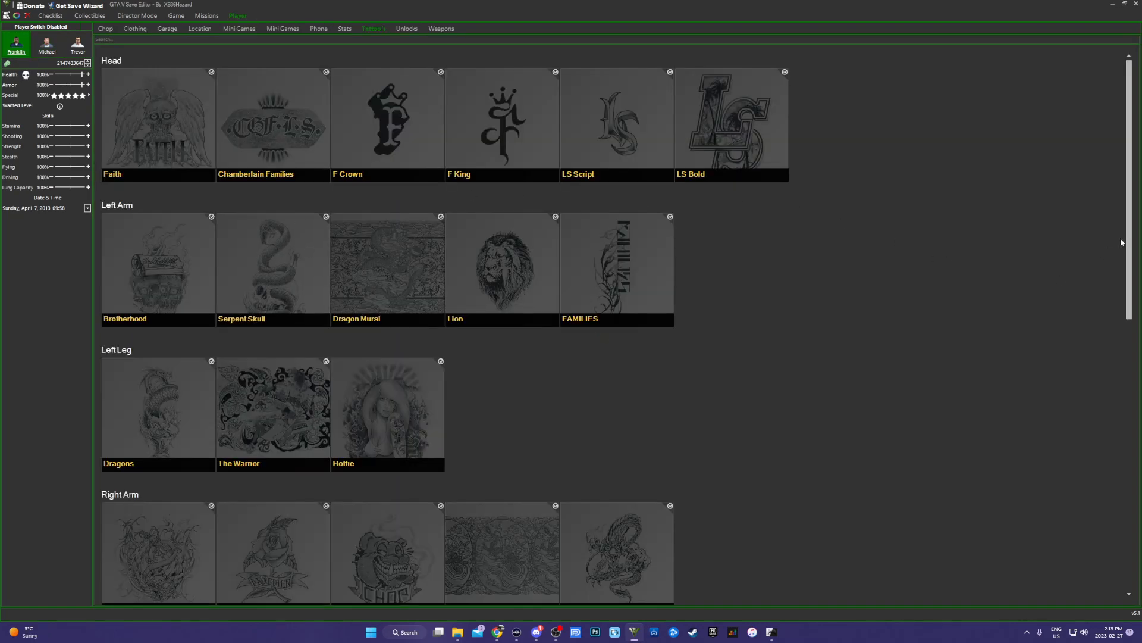
pyautogui.scroll(-9, 516, 433)
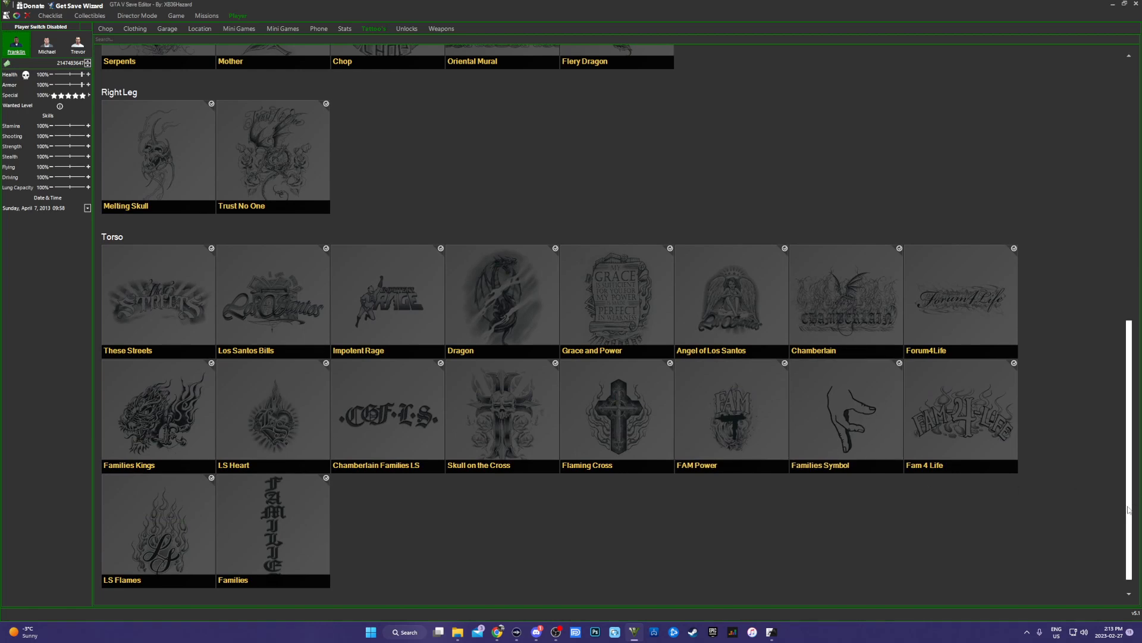
pyautogui.moveTo(1130, 510); pyautogui.dragTo(1130, 247)
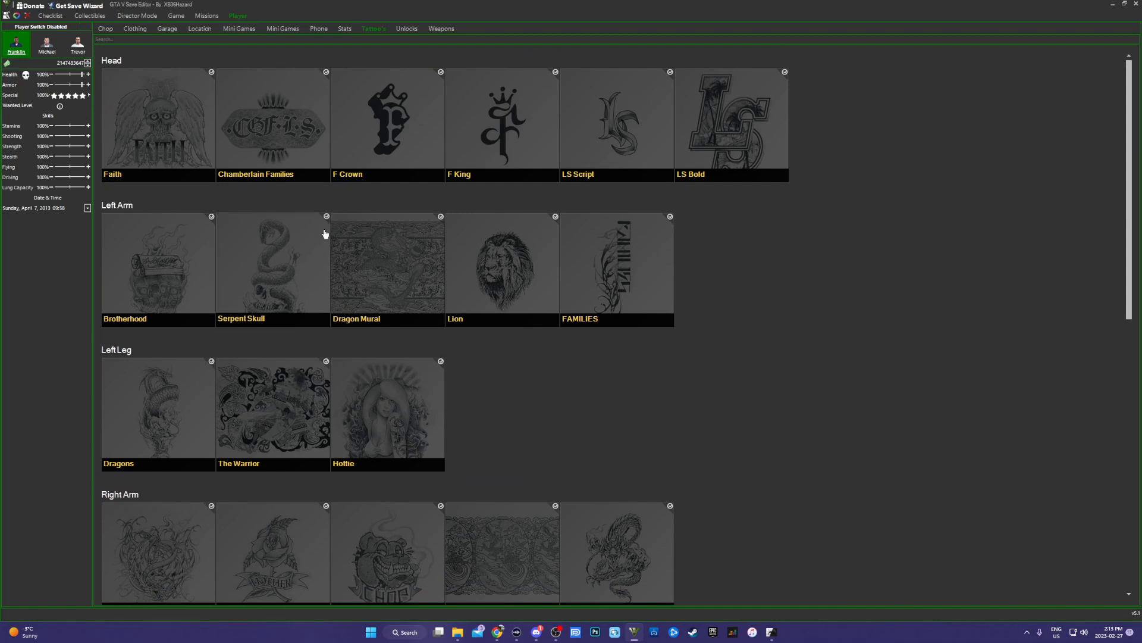
# Step: Open Franklin's clothing unlocks and look through the available JBIB 1 items
pyautogui.click(410, 29)
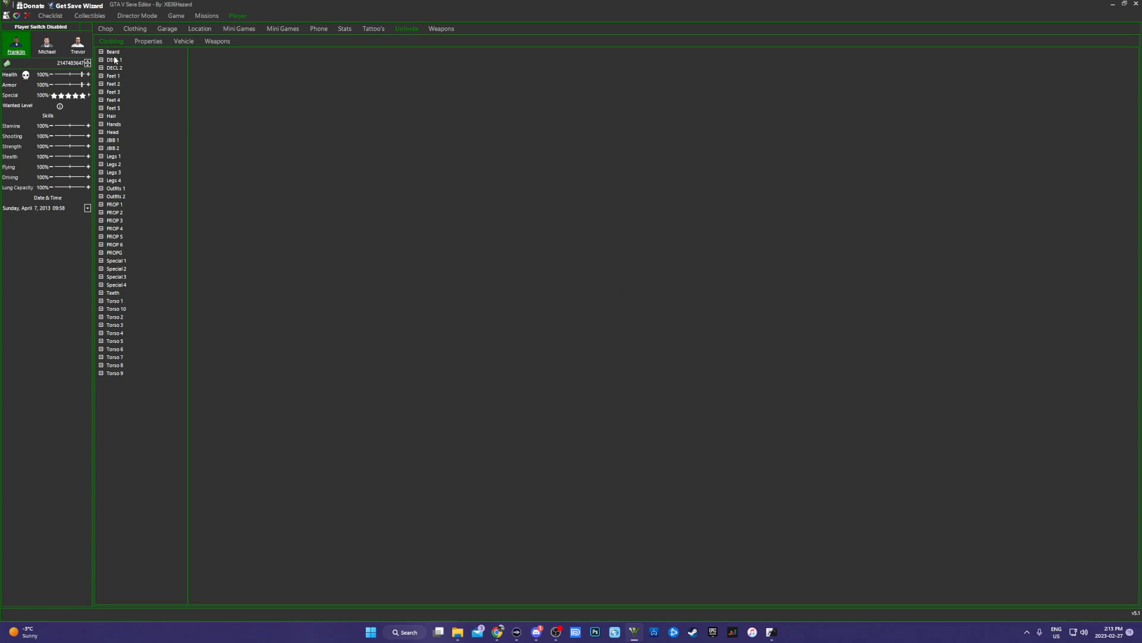
pyautogui.click(101, 140)
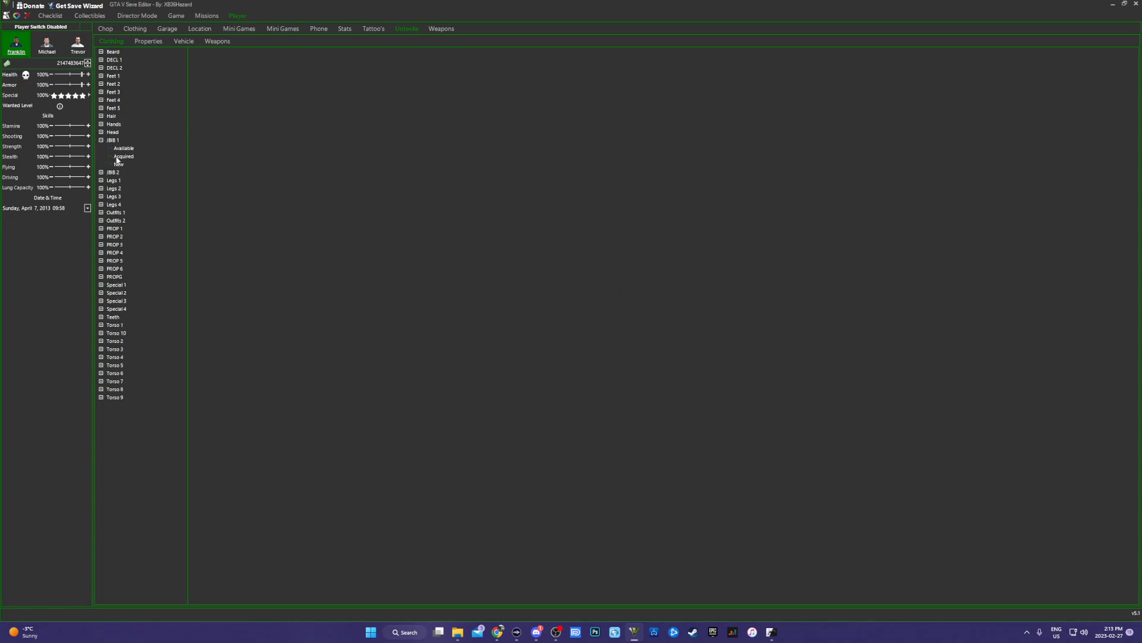
pyautogui.click(122, 149)
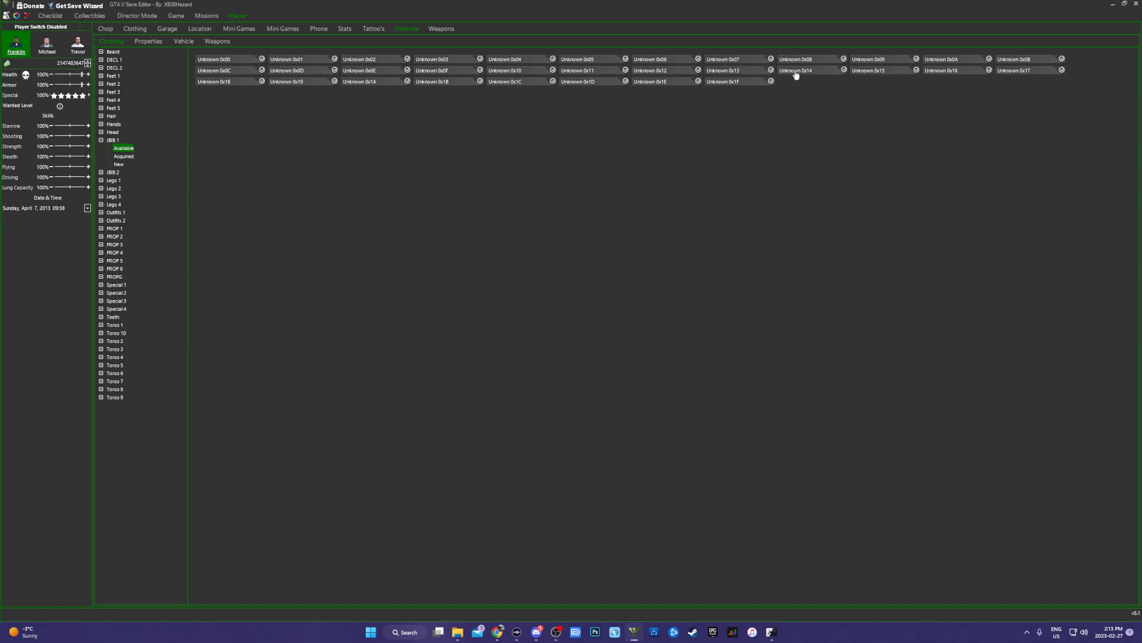
# Step: Toggle the availability of Unknown 0x02, 0x0E, 0x01 and 0x0D under Legs 4 in Franklin's clothing unlocks
pyautogui.click(113, 204)
pyautogui.click(101, 204)
pyautogui.click(124, 212)
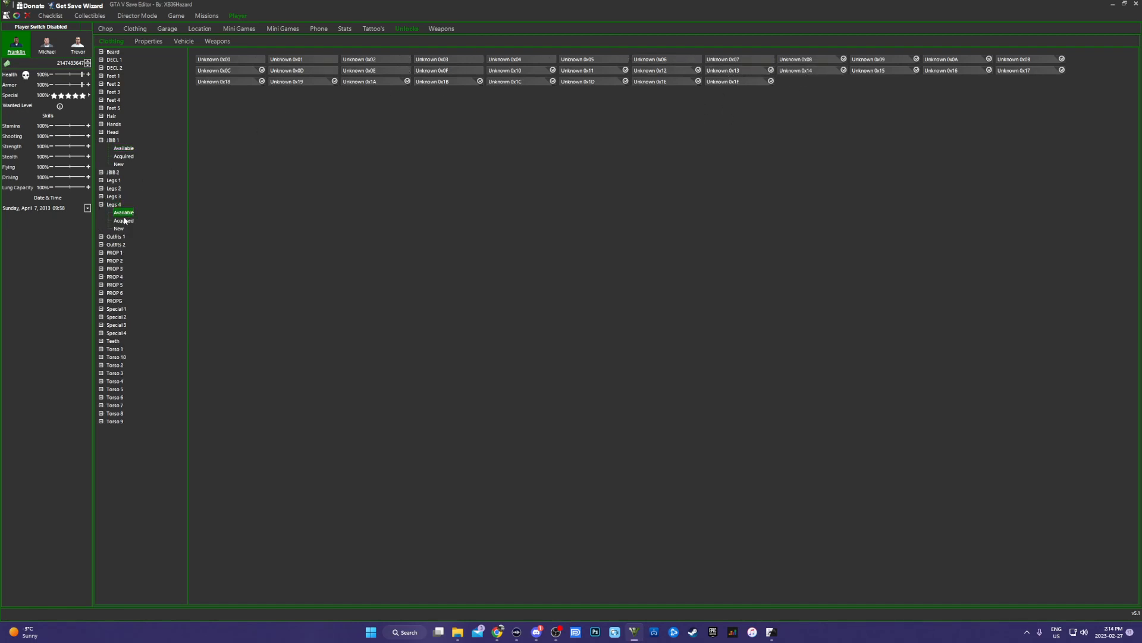
pyautogui.click(378, 61)
pyautogui.click(382, 70)
pyautogui.click(315, 61)
pyautogui.click(309, 72)
# Step: Mark Unknown 0x1A, 0x0E, 0x03, 0x0F, 0x10 and 0x11 as new under Beard in Franklin's clothing unlocks
pyautogui.click(101, 52)
pyautogui.click(102, 52)
pyautogui.click(131, 60)
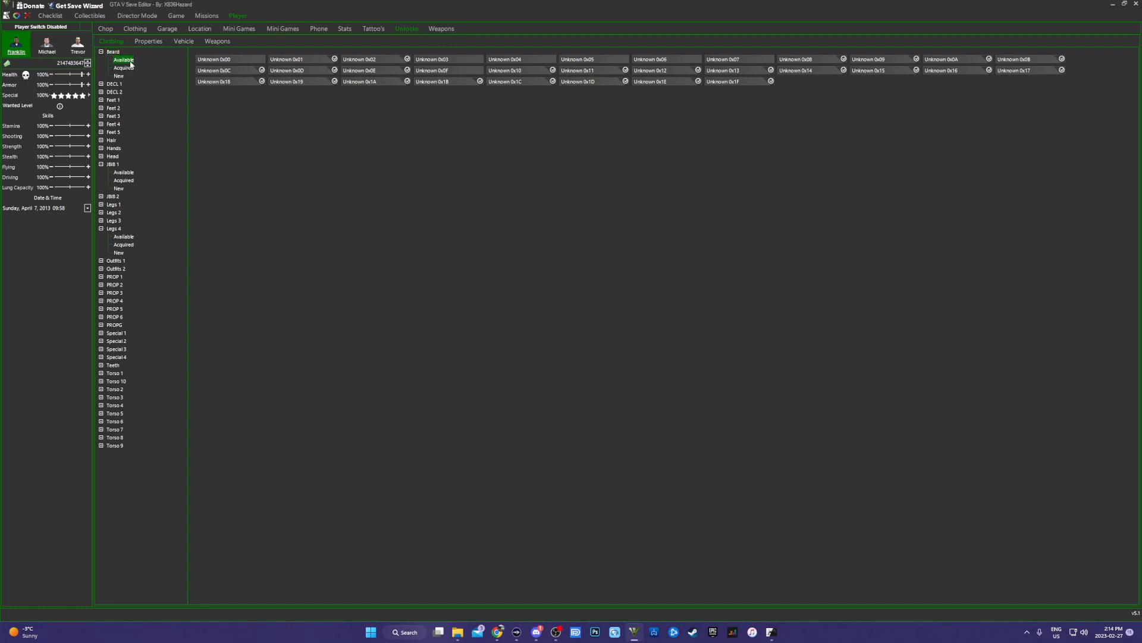
pyautogui.click(125, 69)
pyautogui.click(122, 76)
pyautogui.click(381, 81)
pyautogui.click(372, 70)
pyautogui.click(443, 60)
pyautogui.click(452, 70)
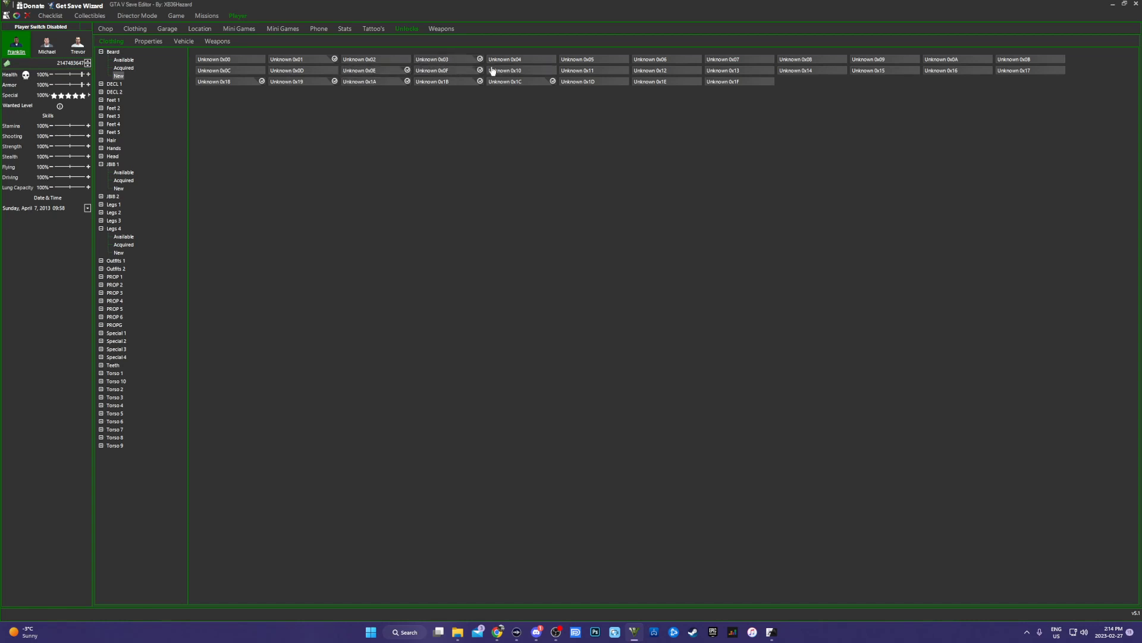
pyautogui.click(530, 72)
pyautogui.click(599, 72)
# Step: Check the property owners, and select the Issi and Felon in the special vehicle spawner of the vehicle unlocks
pyautogui.click(156, 43)
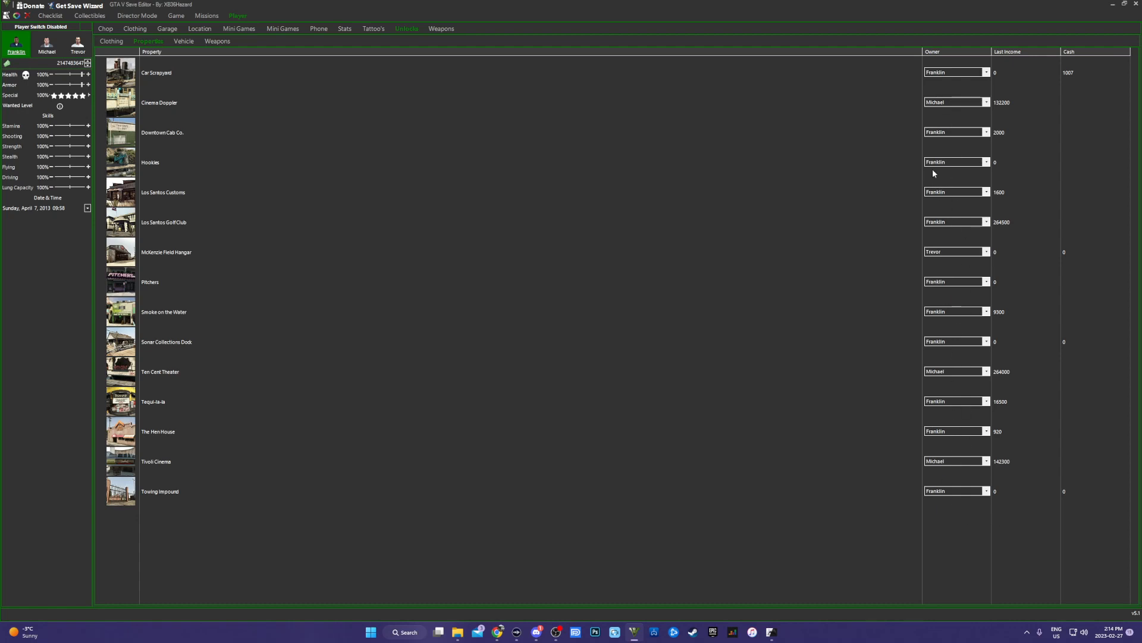
pyautogui.click(183, 41)
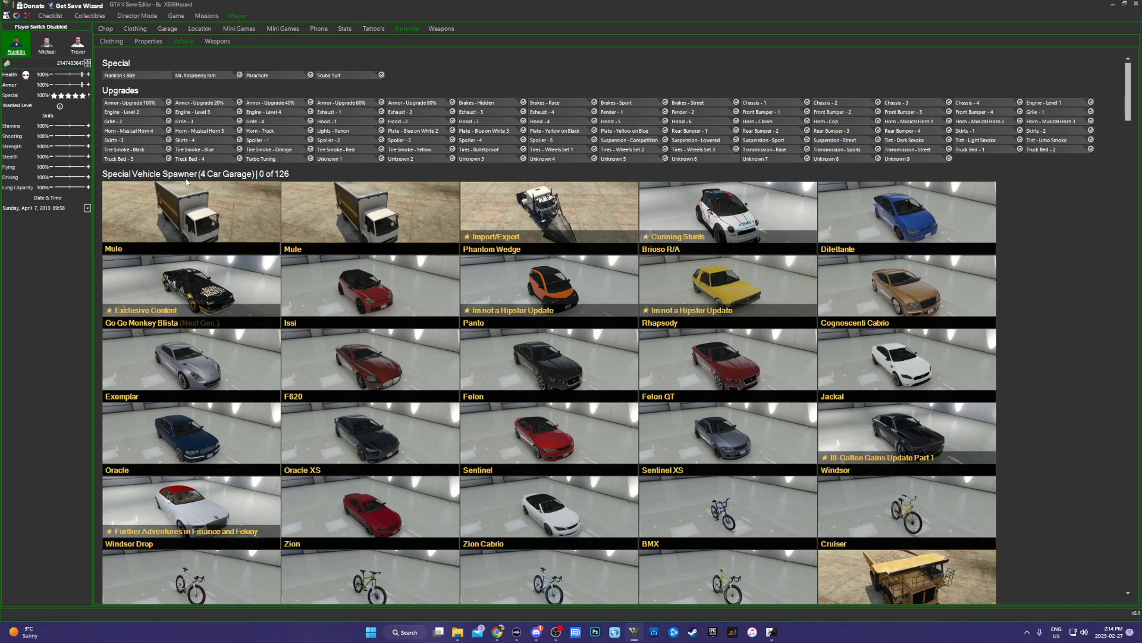
pyautogui.click(348, 282)
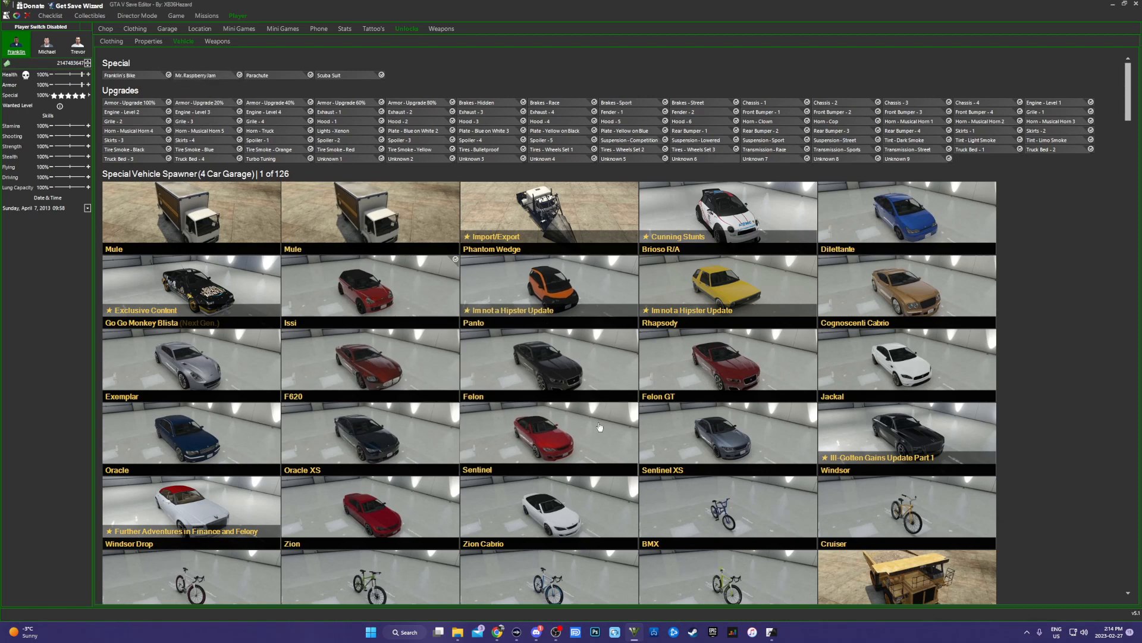
pyautogui.click(566, 369)
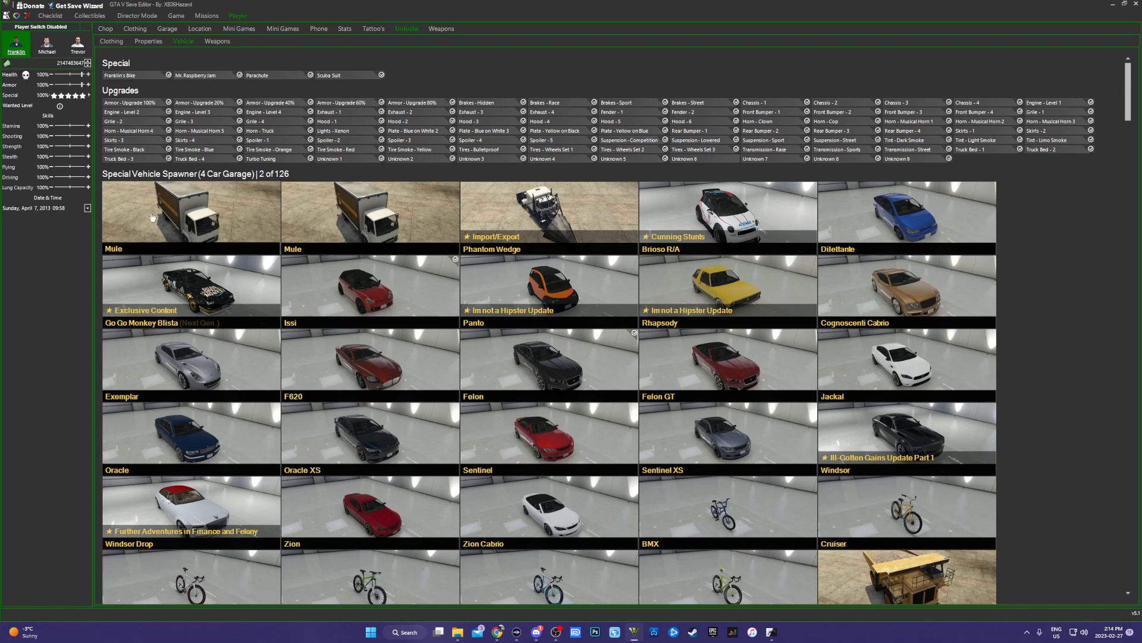
pyautogui.scroll(-2, 505, 470)
pyautogui.scroll(2, 526, 469)
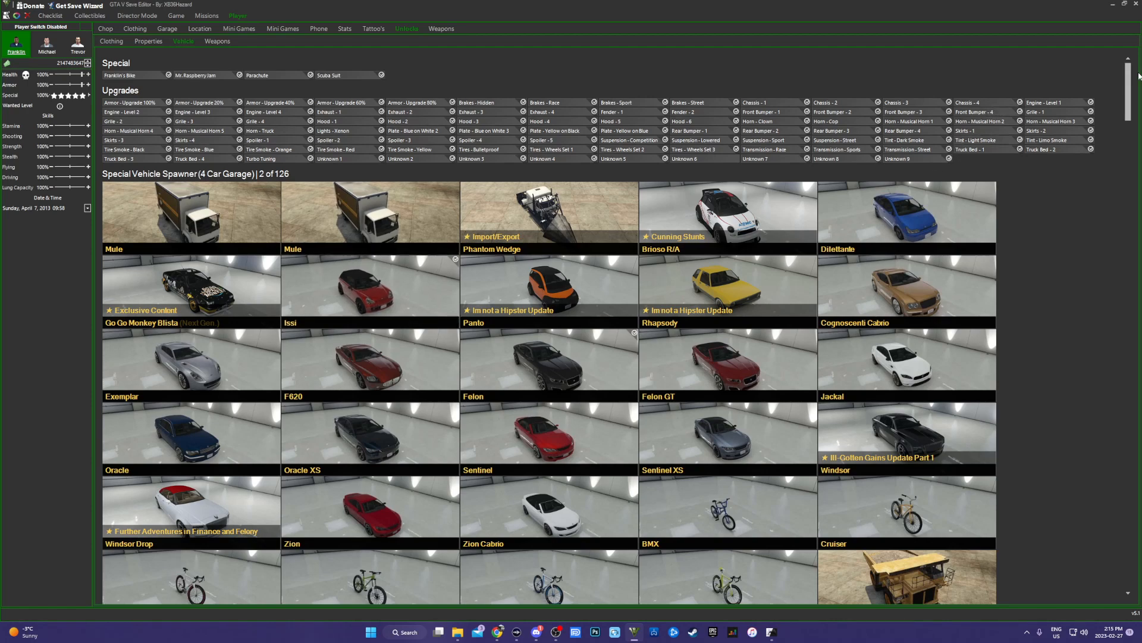
pyautogui.moveTo(1133, 78); pyautogui.dragTo(1126, 51)
# Step: In Franklin's weapon unlocks, mark the Advanced Rifle's Army Tint as purchased and viewed
pyautogui.click(216, 43)
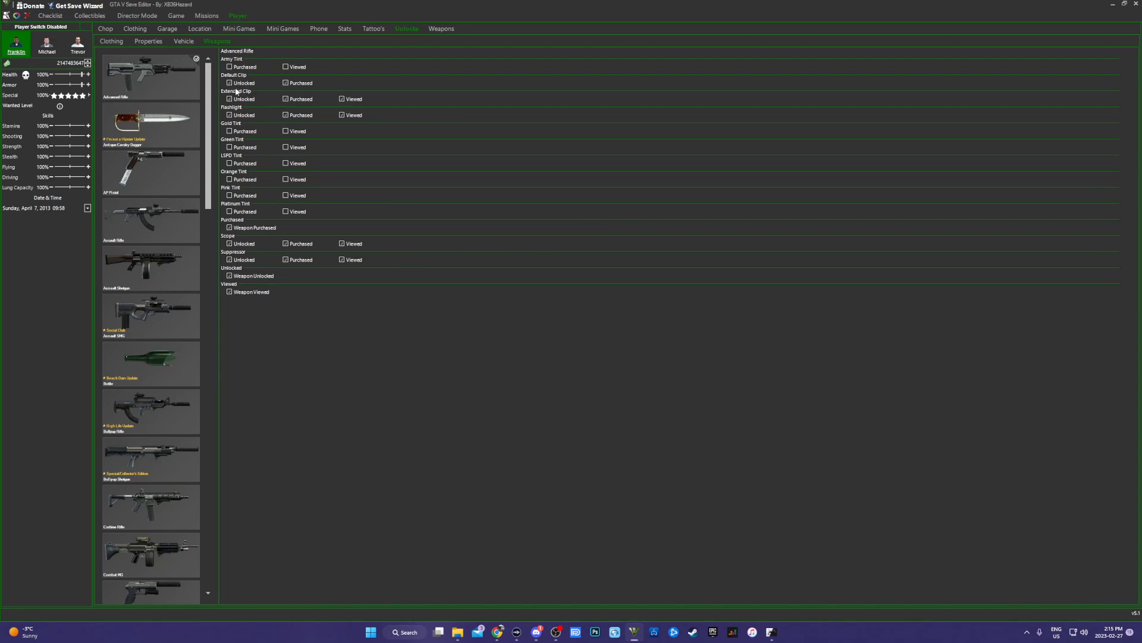
pyautogui.click(165, 129)
pyautogui.click(169, 167)
pyautogui.click(170, 84)
pyautogui.click(286, 66)
pyautogui.click(150, 170)
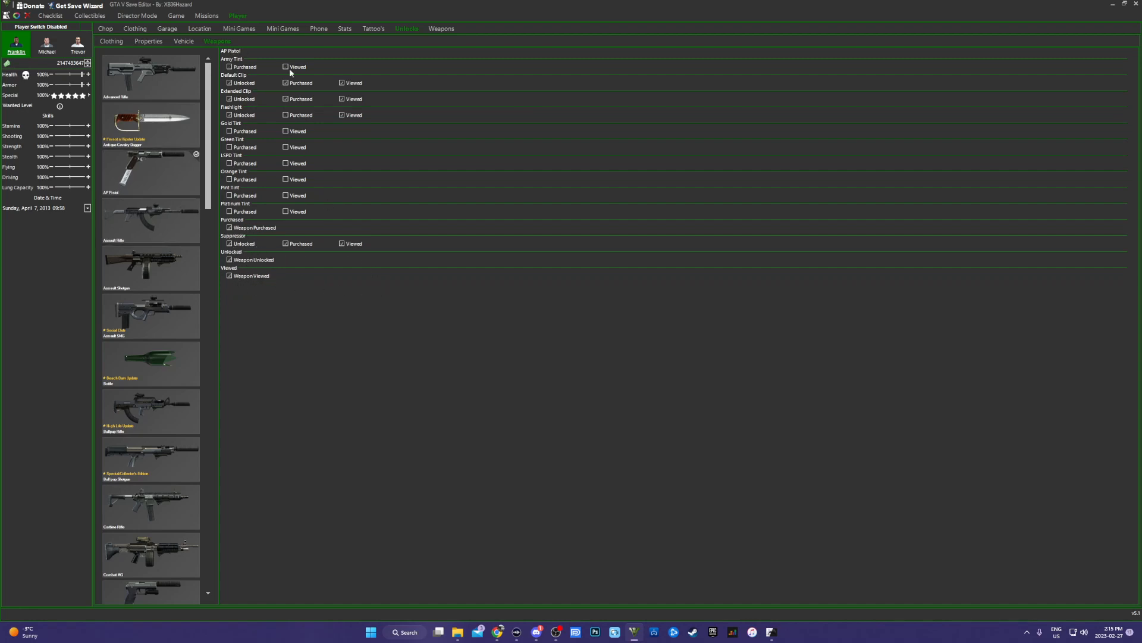
pyautogui.click(229, 67)
# Step: Compare the unlock options of the Antique Cavalry Dagger, AP Pistol and Advanced Rifle
pyautogui.moveTo(210, 204); pyautogui.dragTo(171, 179)
pyautogui.click(156, 134)
pyautogui.click(151, 188)
pyautogui.click(148, 88)
pyautogui.click(151, 113)
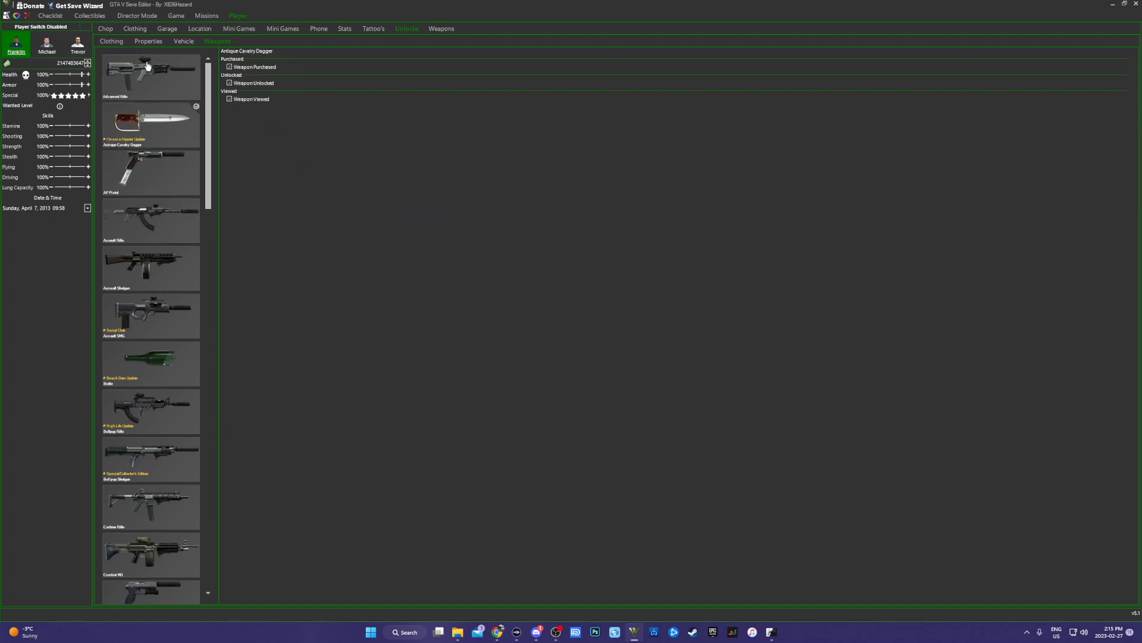
pyautogui.click(152, 90)
pyautogui.click(151, 113)
pyautogui.click(159, 86)
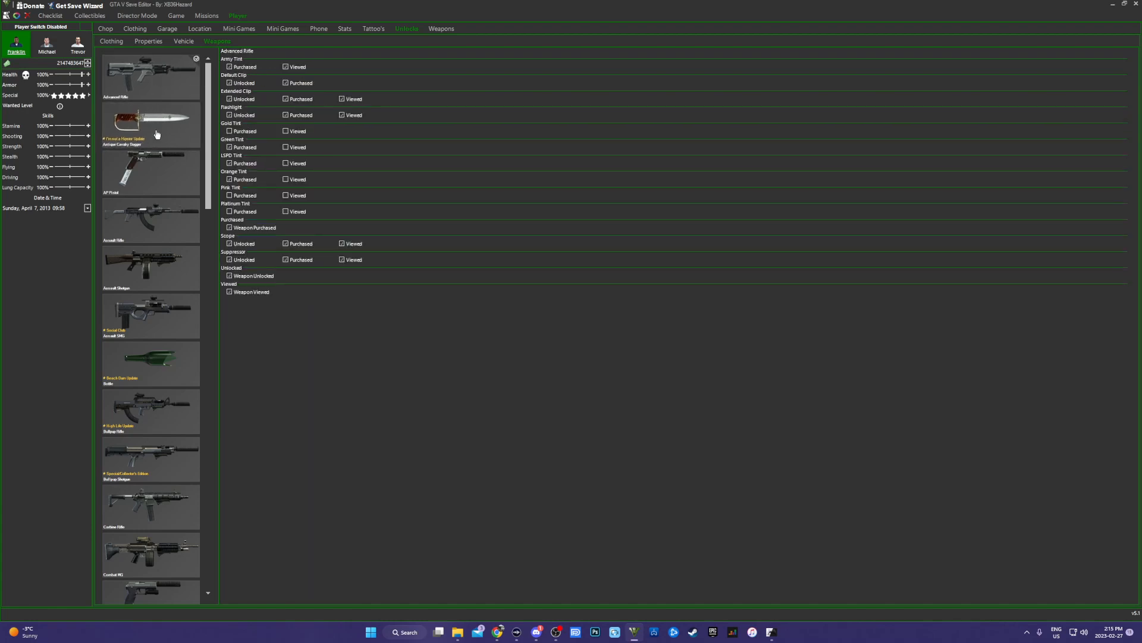
# Step: Max out all of Franklin's weapons and equip every one of them
pyautogui.click(447, 30)
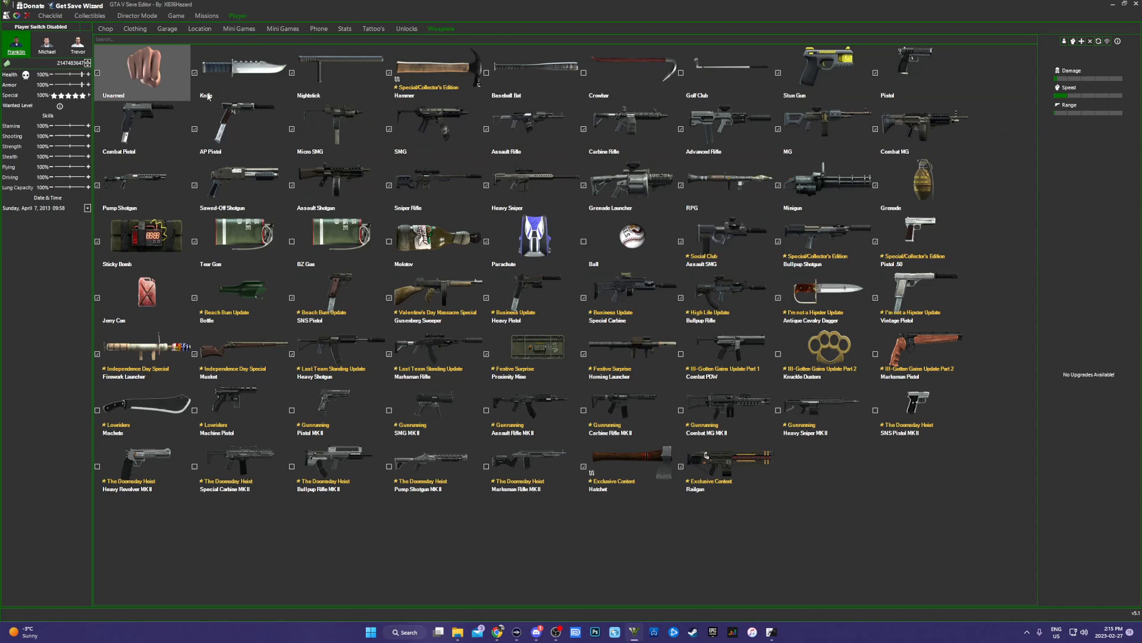
pyautogui.click(485, 304)
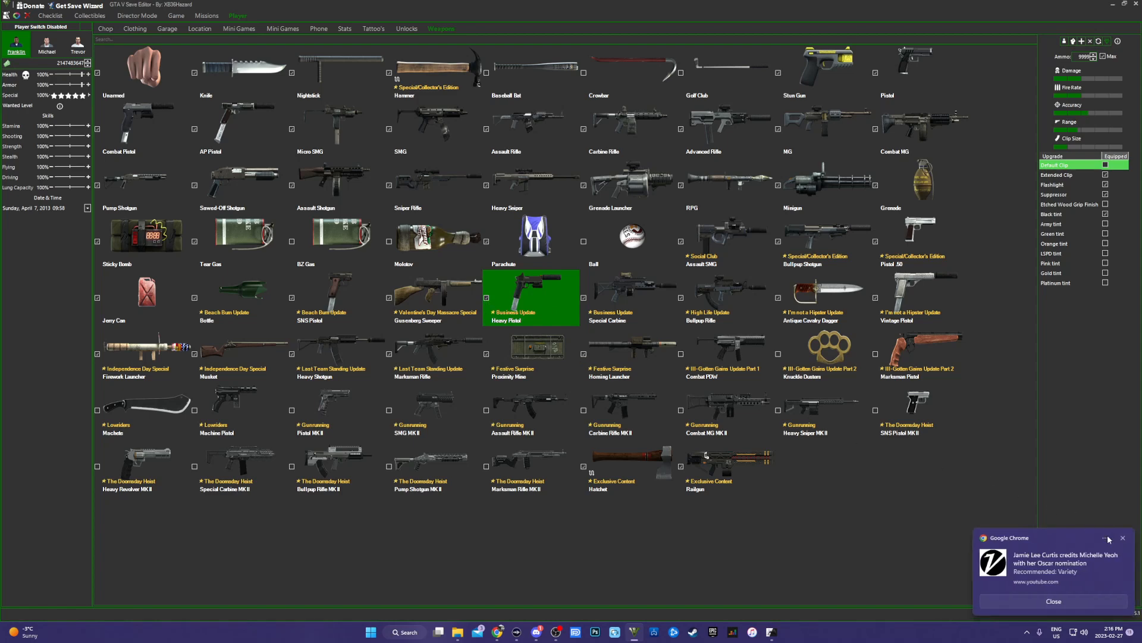
pyautogui.click(1122, 538)
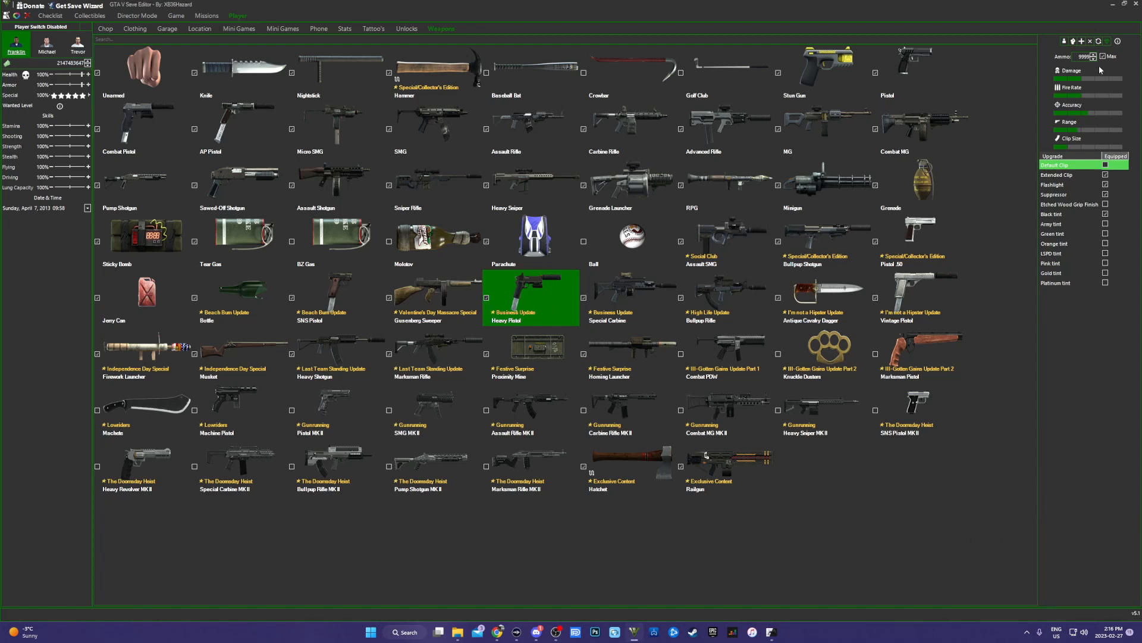
pyautogui.click(1075, 46)
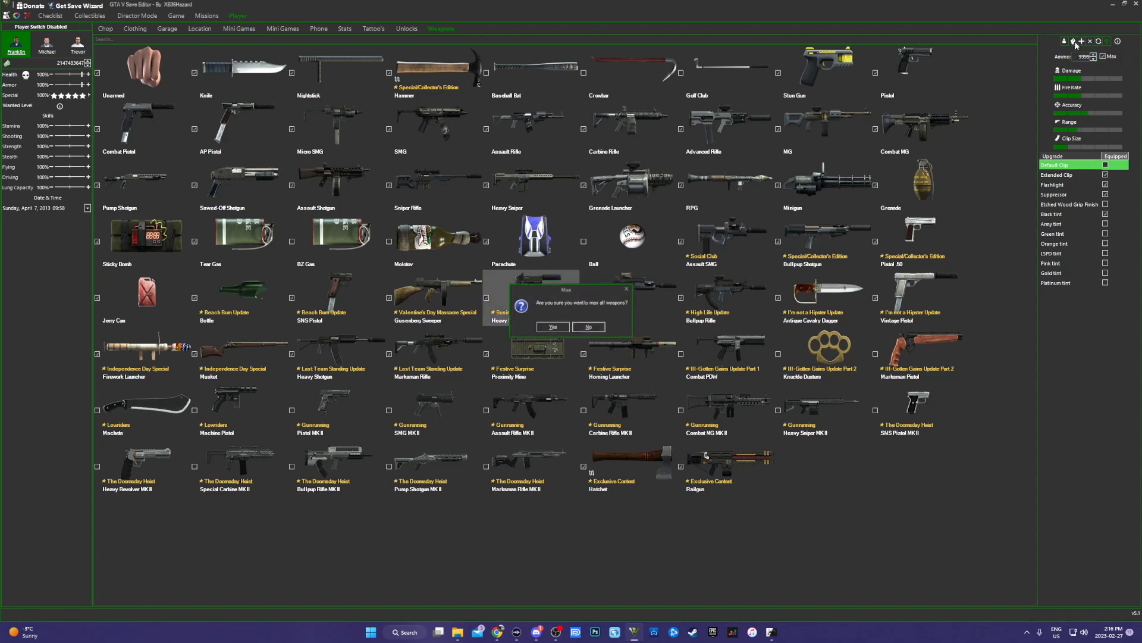
pyautogui.click(553, 327)
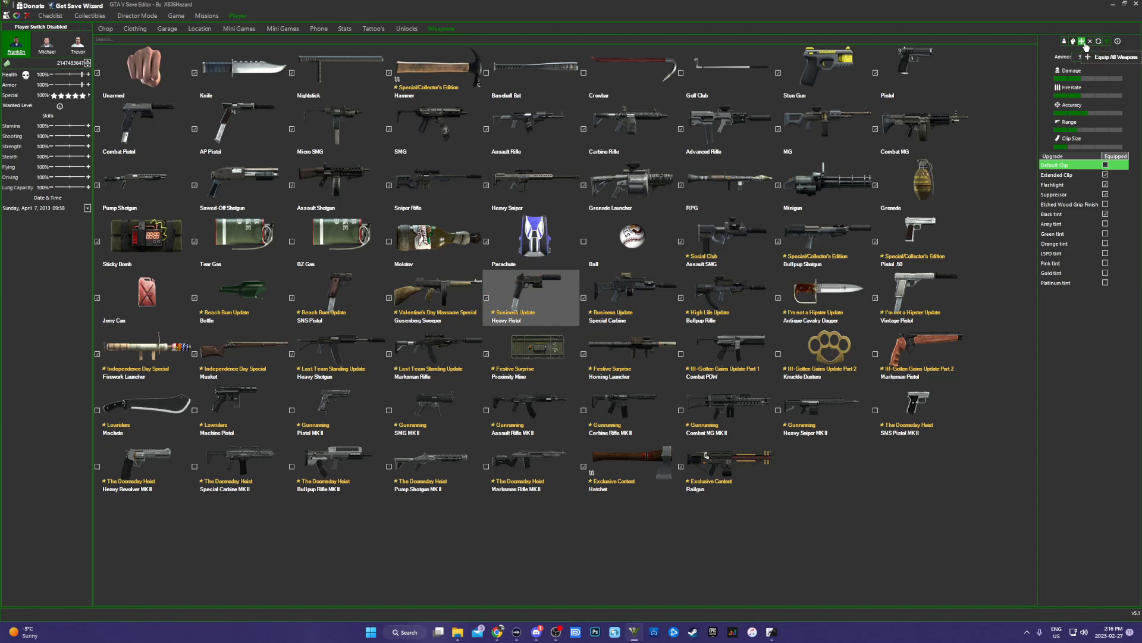
pyautogui.click(1084, 44)
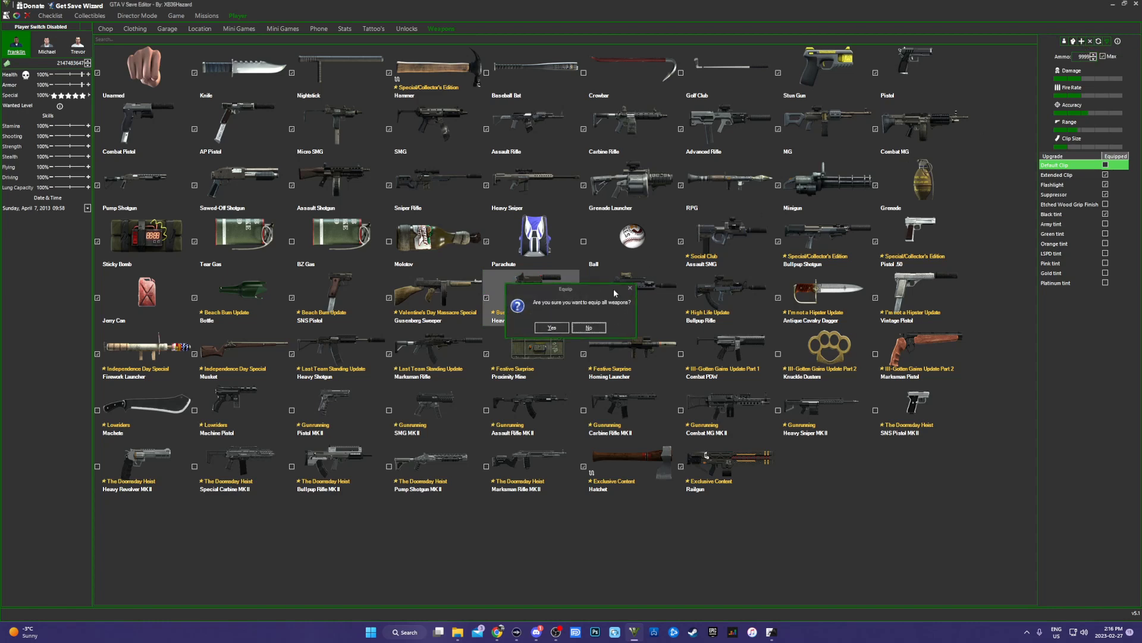
pyautogui.press('Return')
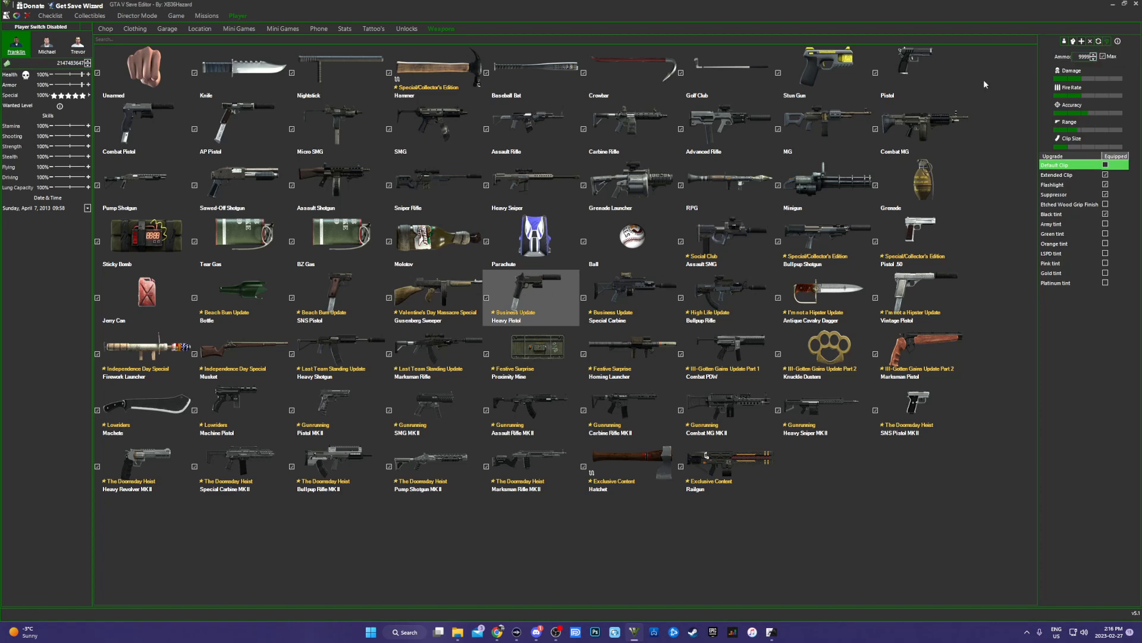
# Step: Equip the Heavy Pistol's Extended Clip and Etched Wood Grip Finish, and view the Special Carbine's stats and upgrades
pyautogui.click(1108, 42)
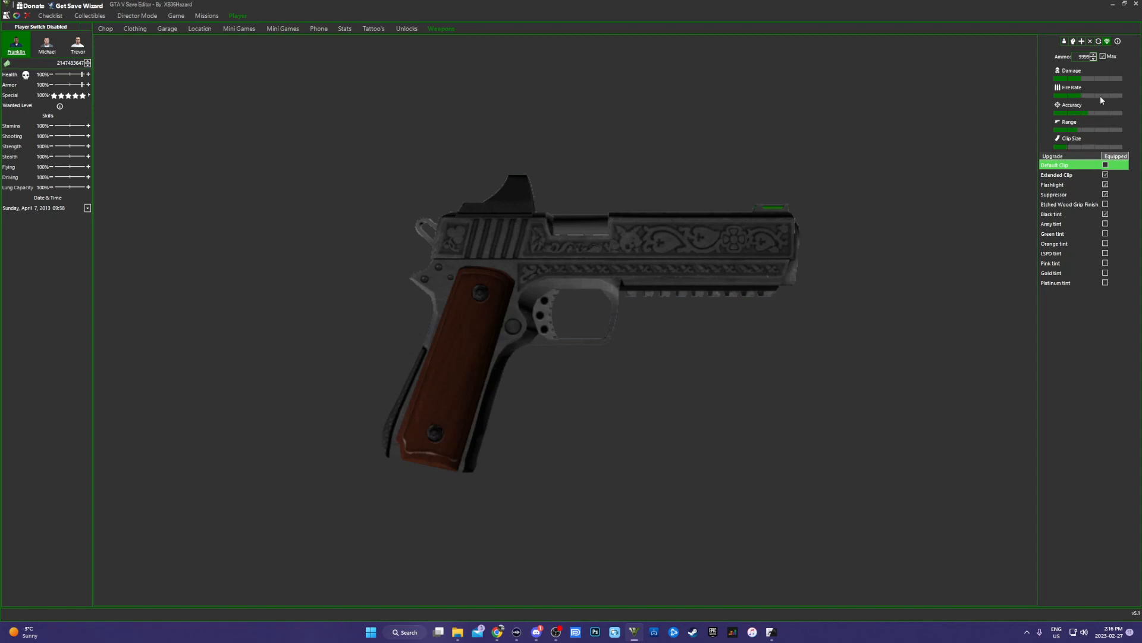
pyautogui.click(1107, 41)
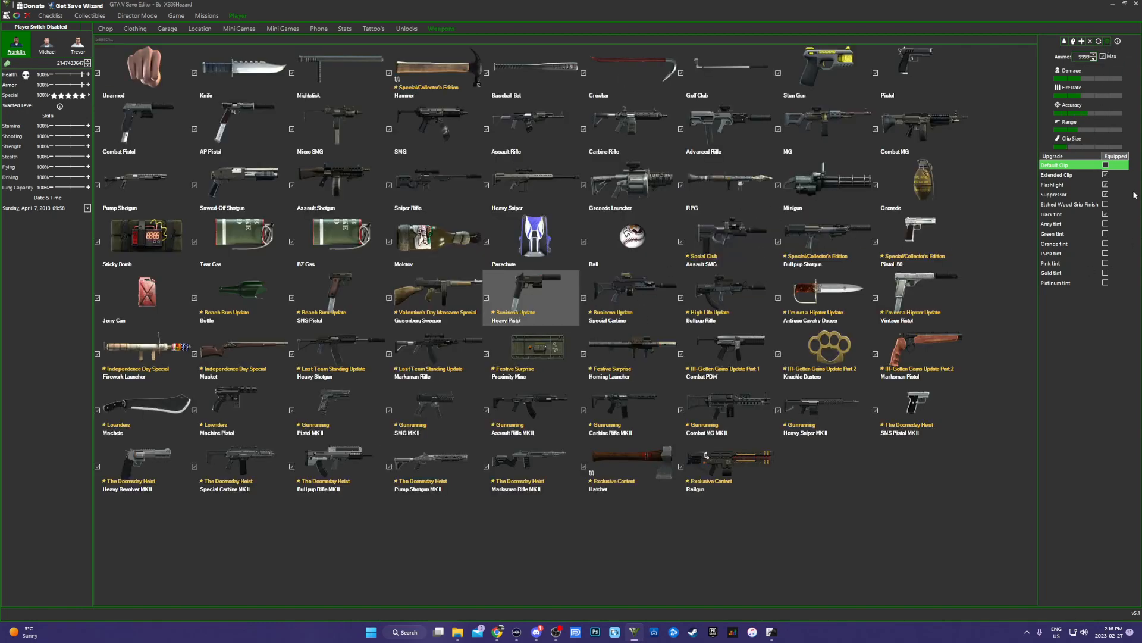
pyautogui.click(1106, 164)
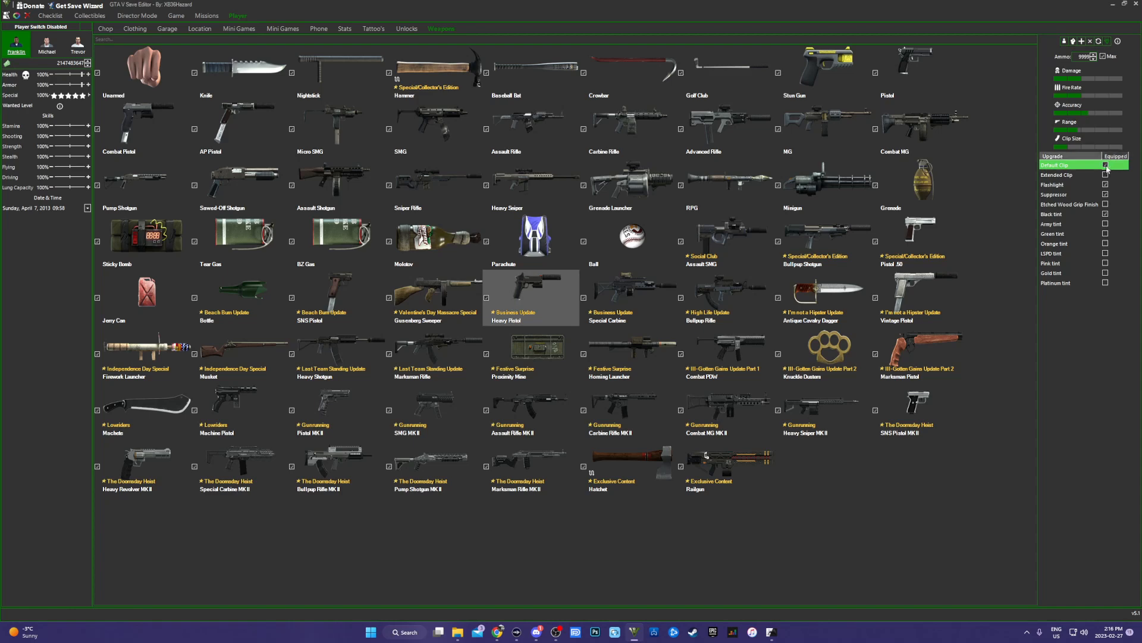
pyautogui.click(1105, 175)
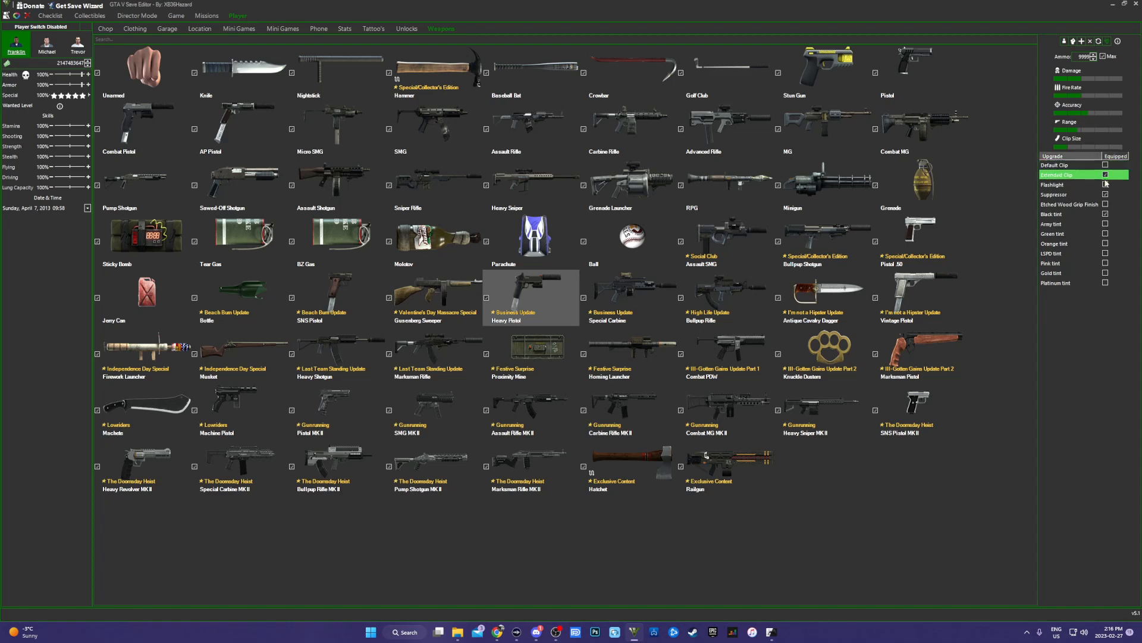
pyautogui.click(1105, 204)
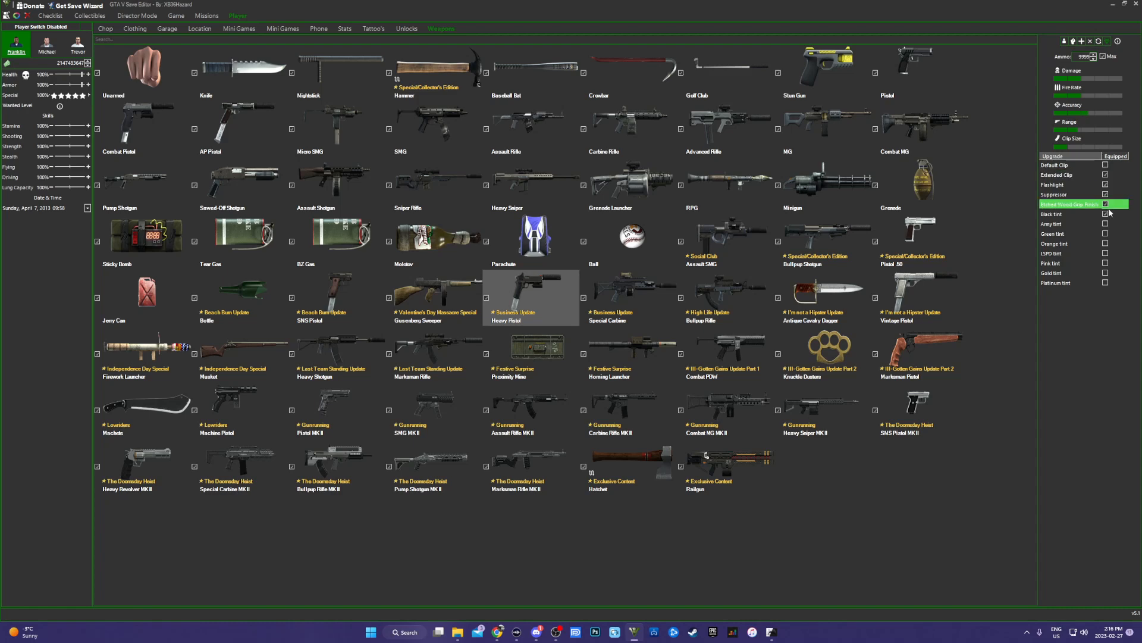
pyautogui.click(645, 306)
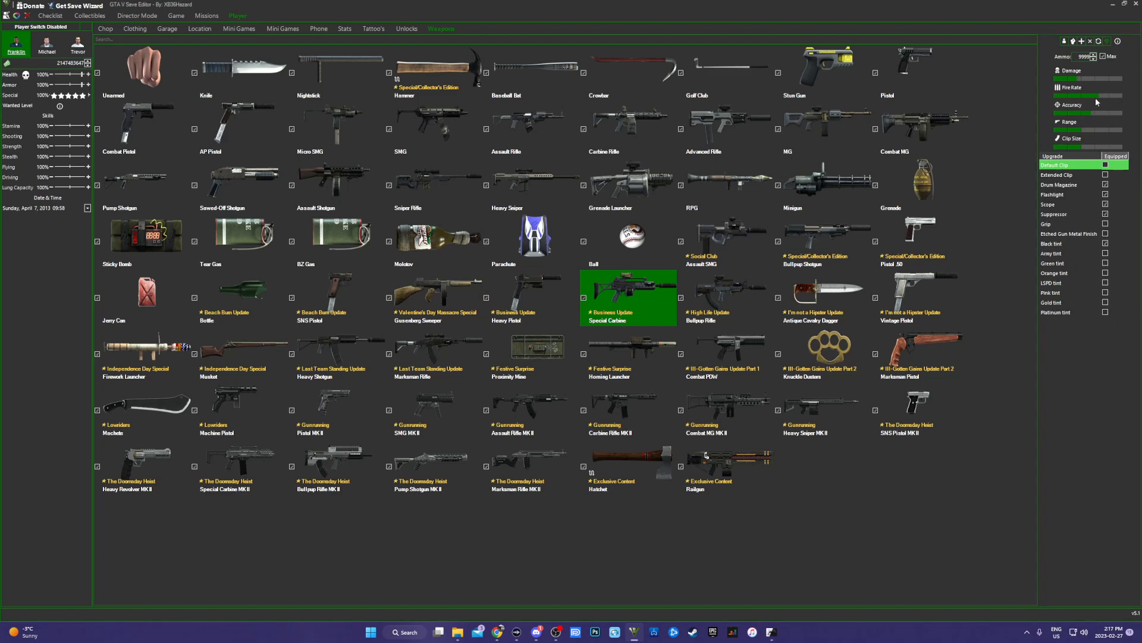
pyautogui.moveTo(1119, 43)
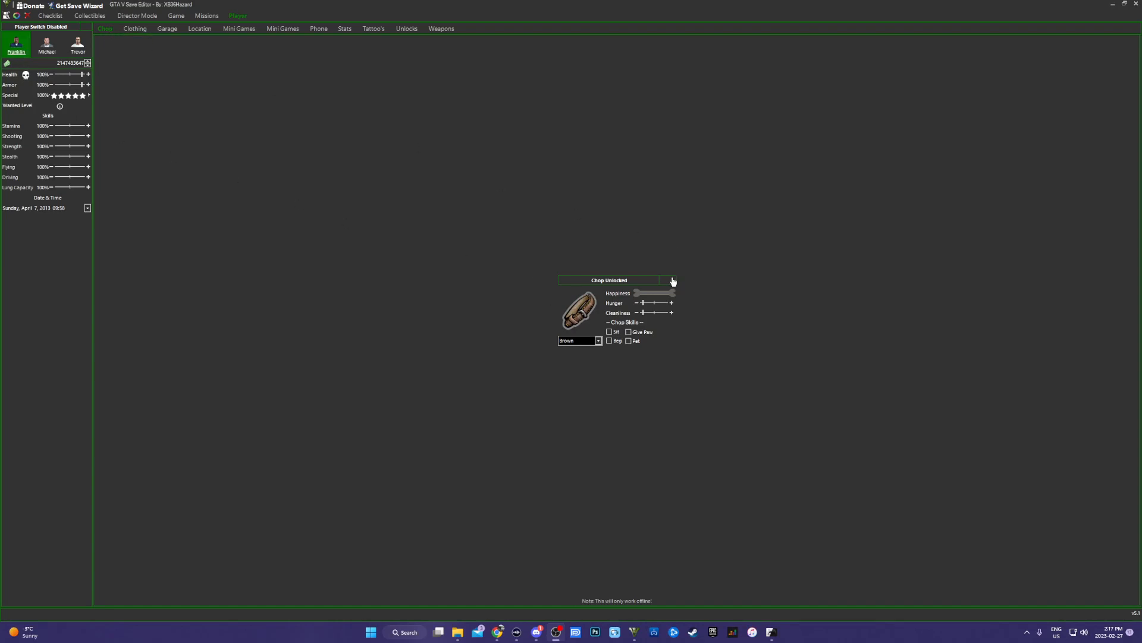
# Step: Raise Chop's happiness to full and enable his Beg, Sit, Give Paw and Pet skills
pyautogui.click(633, 281)
pyautogui.click(631, 281)
pyautogui.click(670, 294)
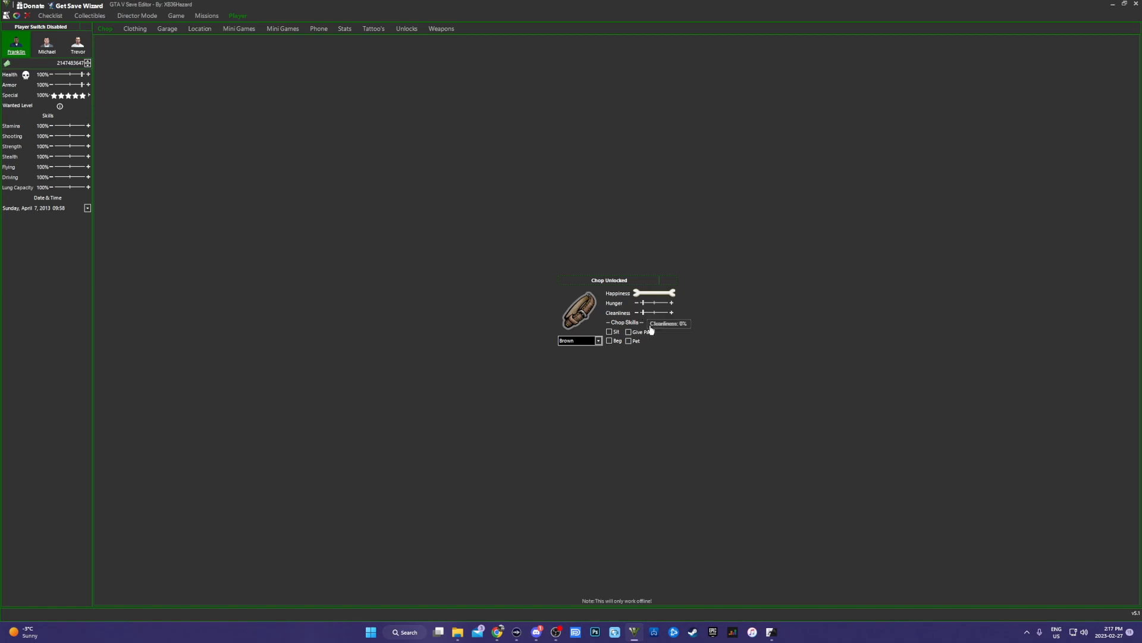
pyautogui.click(610, 341)
pyautogui.click(610, 332)
pyautogui.click(629, 332)
pyautogui.click(629, 341)
# Step: Try the Pink collar on Chop and settle on the Gold one
pyautogui.click(601, 343)
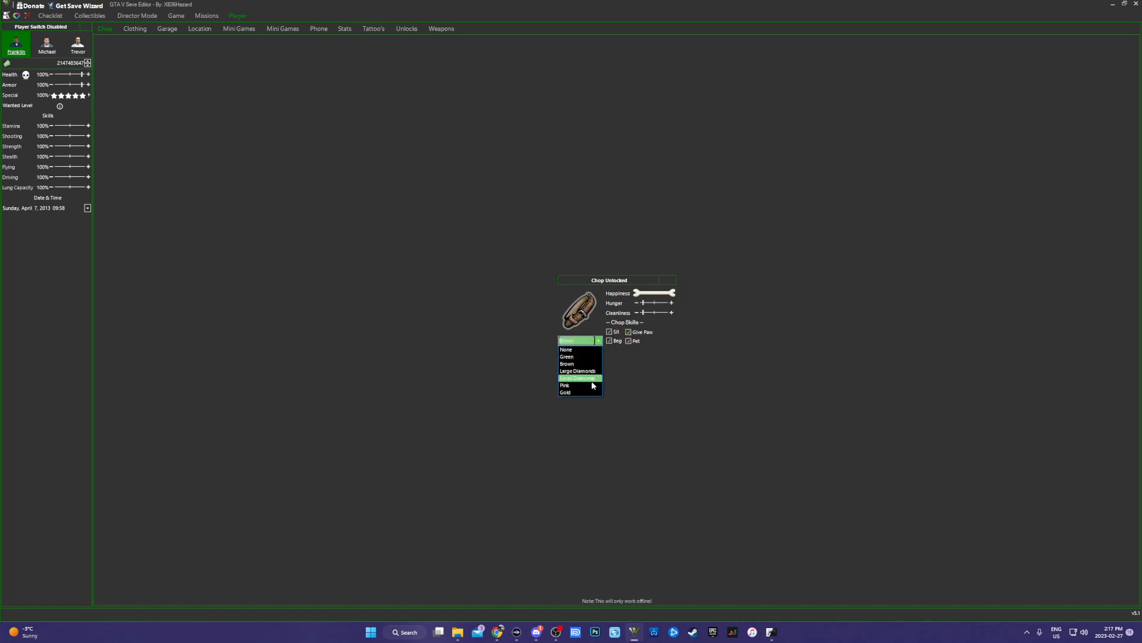
pyautogui.click(593, 386)
pyautogui.click(599, 340)
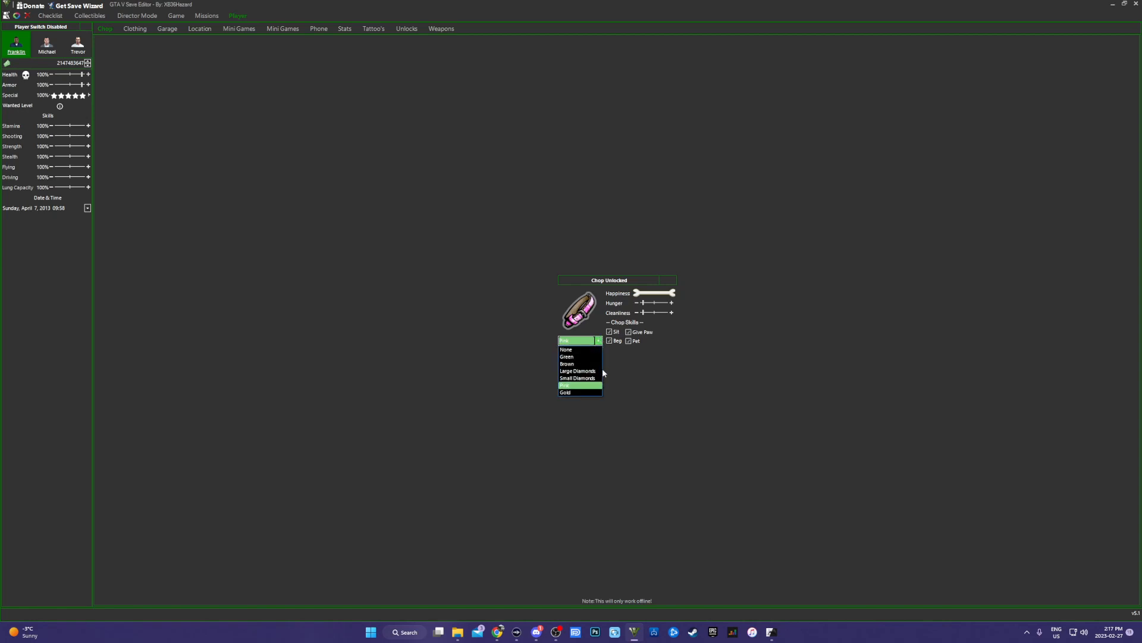
pyautogui.click(582, 392)
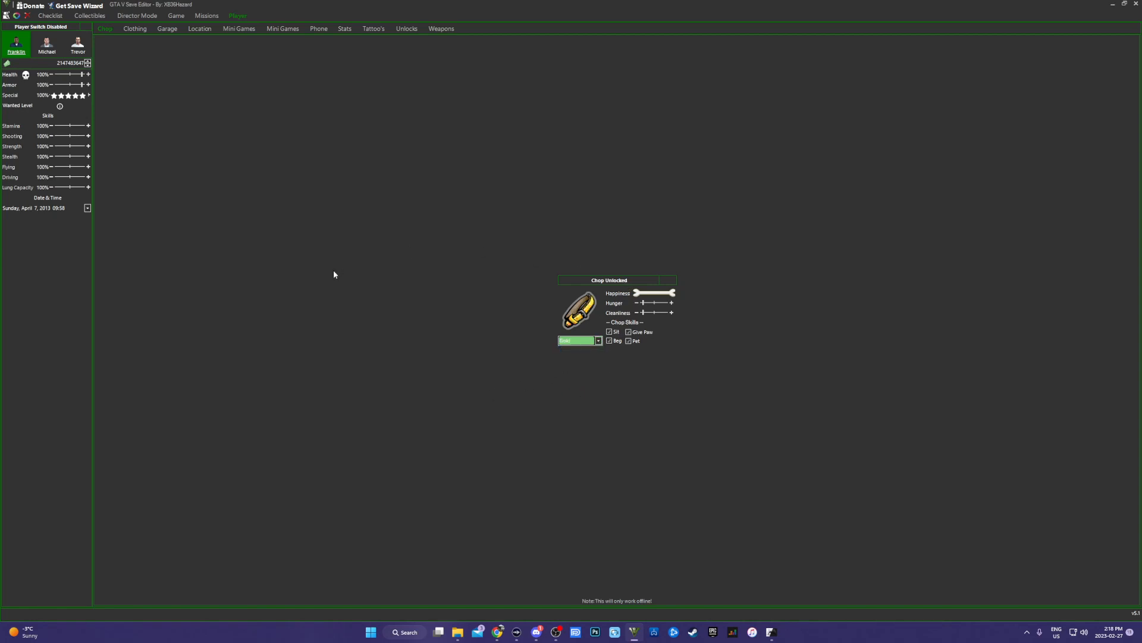
# Step: Switch between the three characters and open Michael's weapons
pyautogui.click(47, 47)
pyautogui.click(77, 44)
pyautogui.click(16, 45)
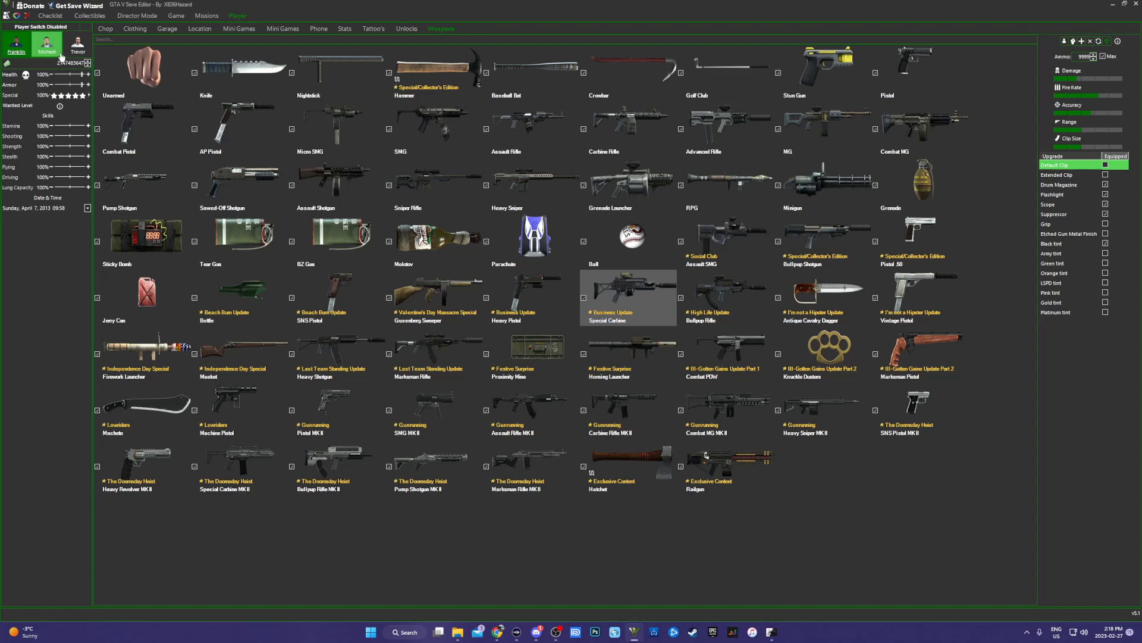
pyautogui.click(47, 44)
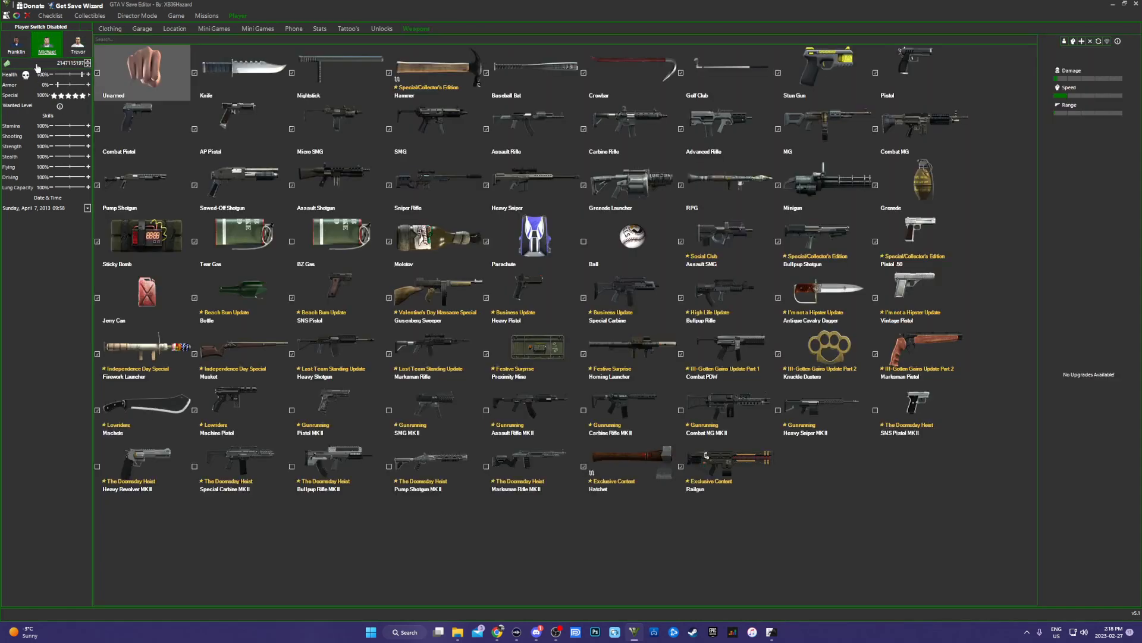
# Step: View Franklin's weapons and player stats, and return to Michael's
pyautogui.click(16, 44)
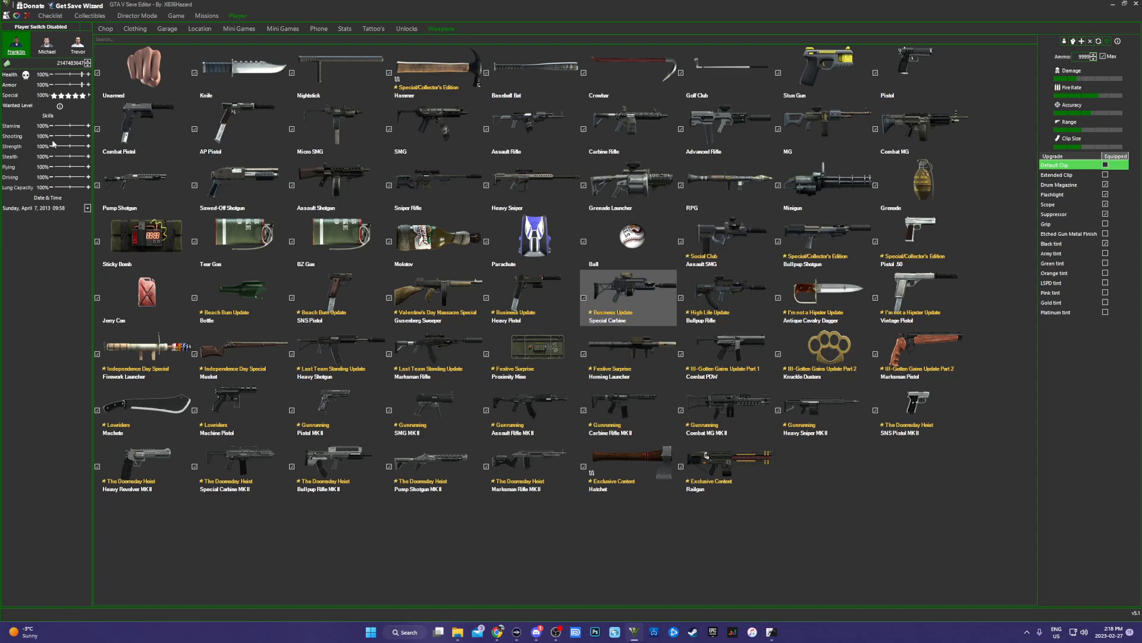
pyautogui.click(47, 45)
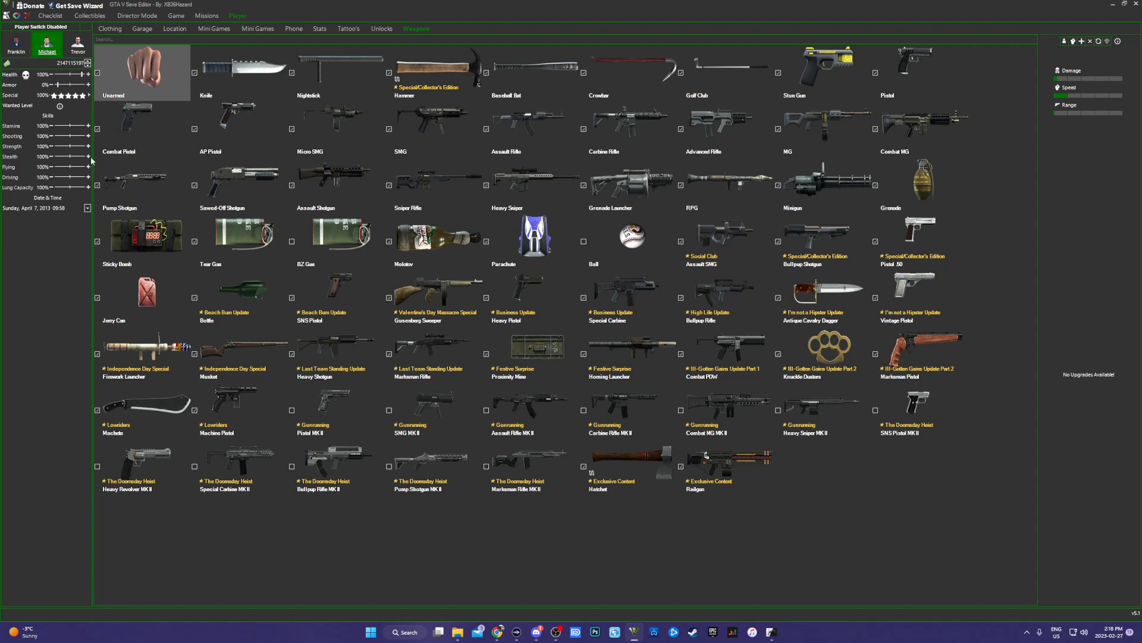
# Step: Toggle the Player Switch option on and back off while Michael is selected
pyautogui.click(44, 28)
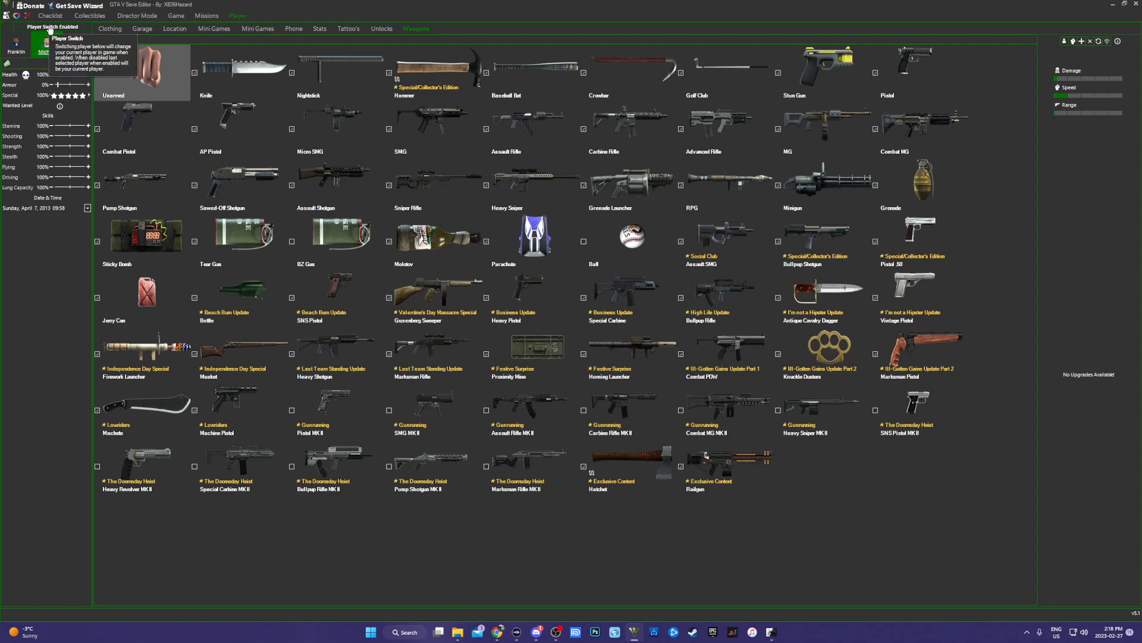
pyautogui.click(50, 29)
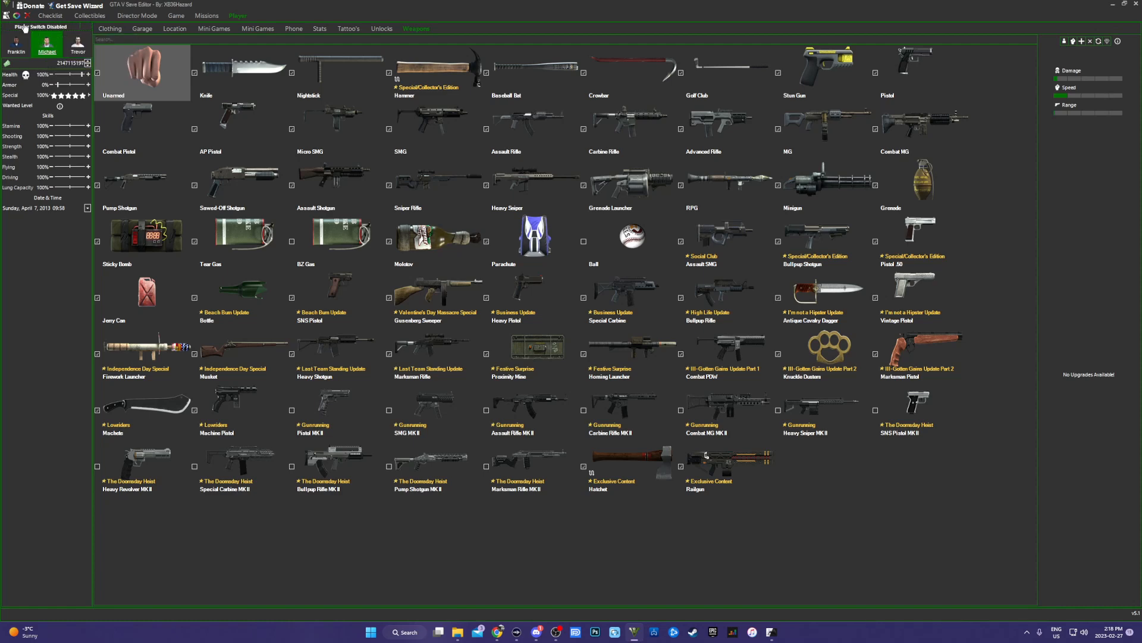
pyautogui.click(70, 28)
pyautogui.click(51, 28)
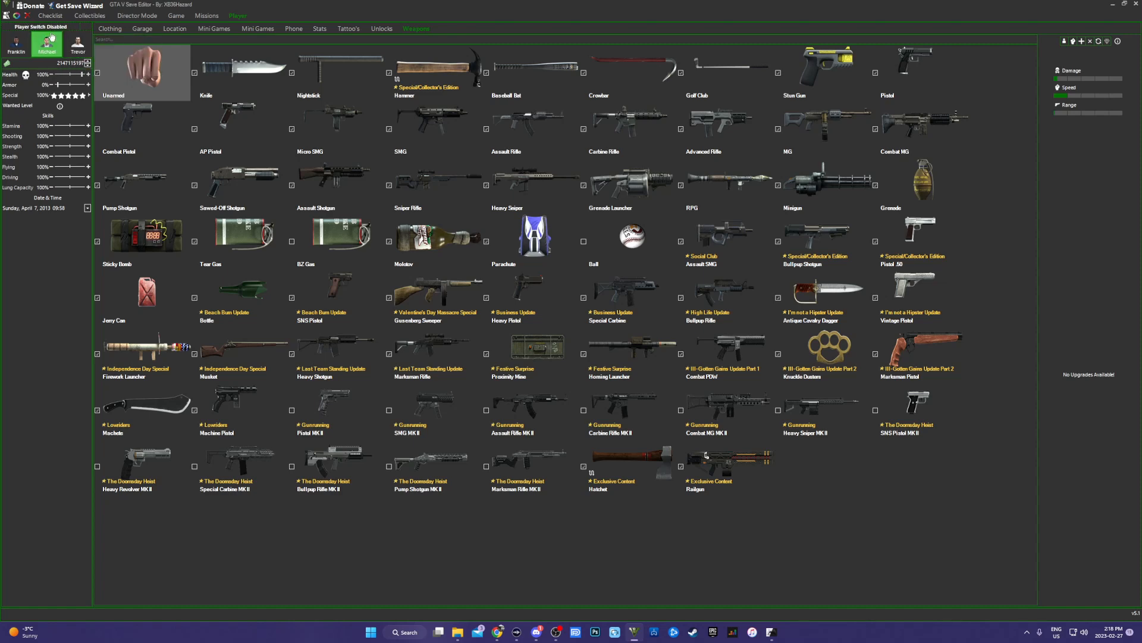
# Step: Load Trevor's player data with Player Switch disabled
pyautogui.click(78, 40)
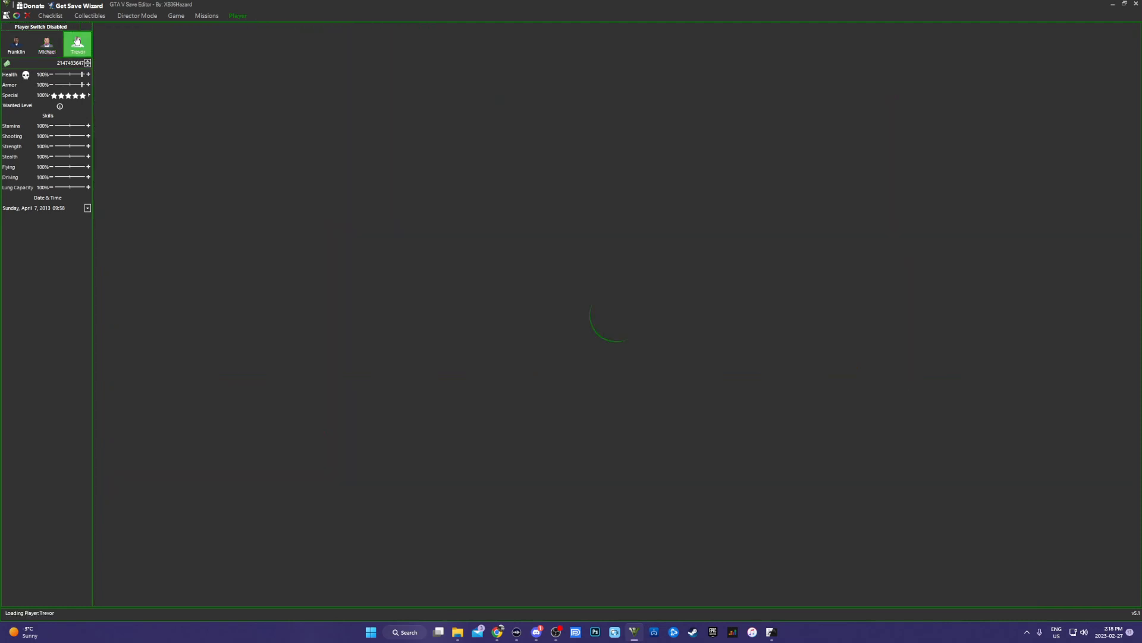